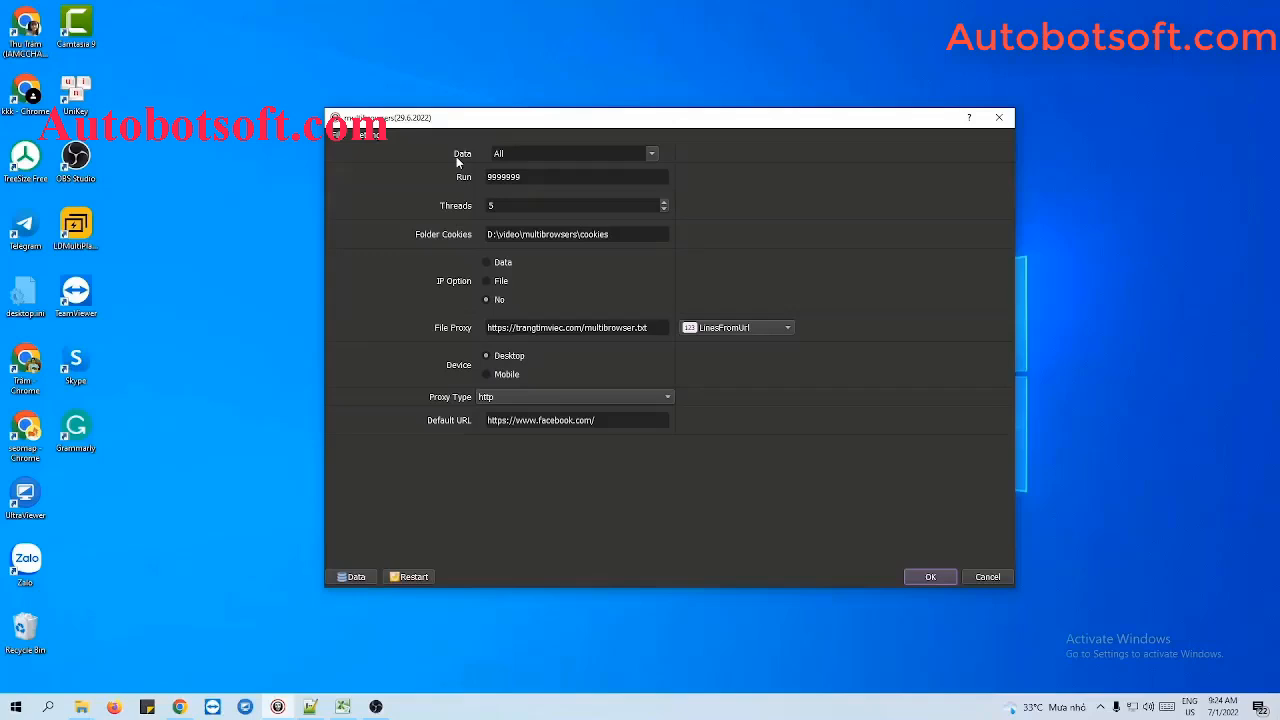
Step: Open the profile database manager and add a new group named Tutorial
{"action": "left_click", "coordinate": [343, 576]}
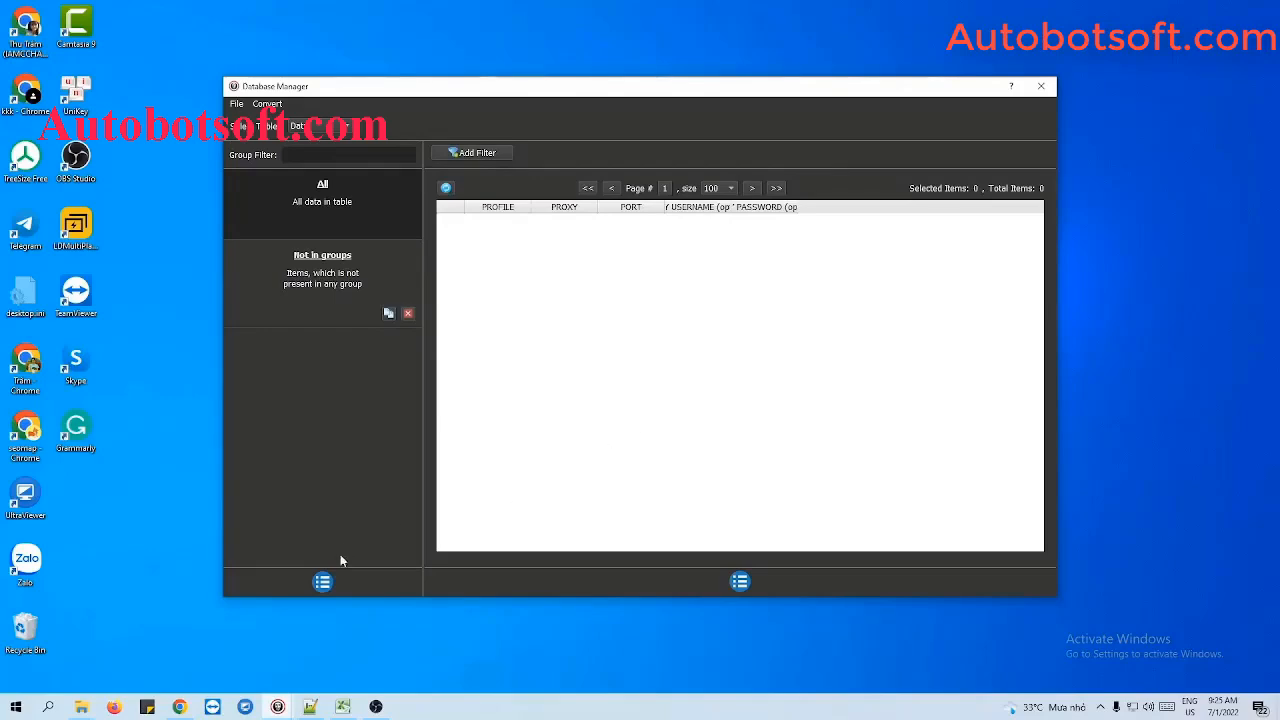
{"action": "left_click", "coordinate": [329, 584]}
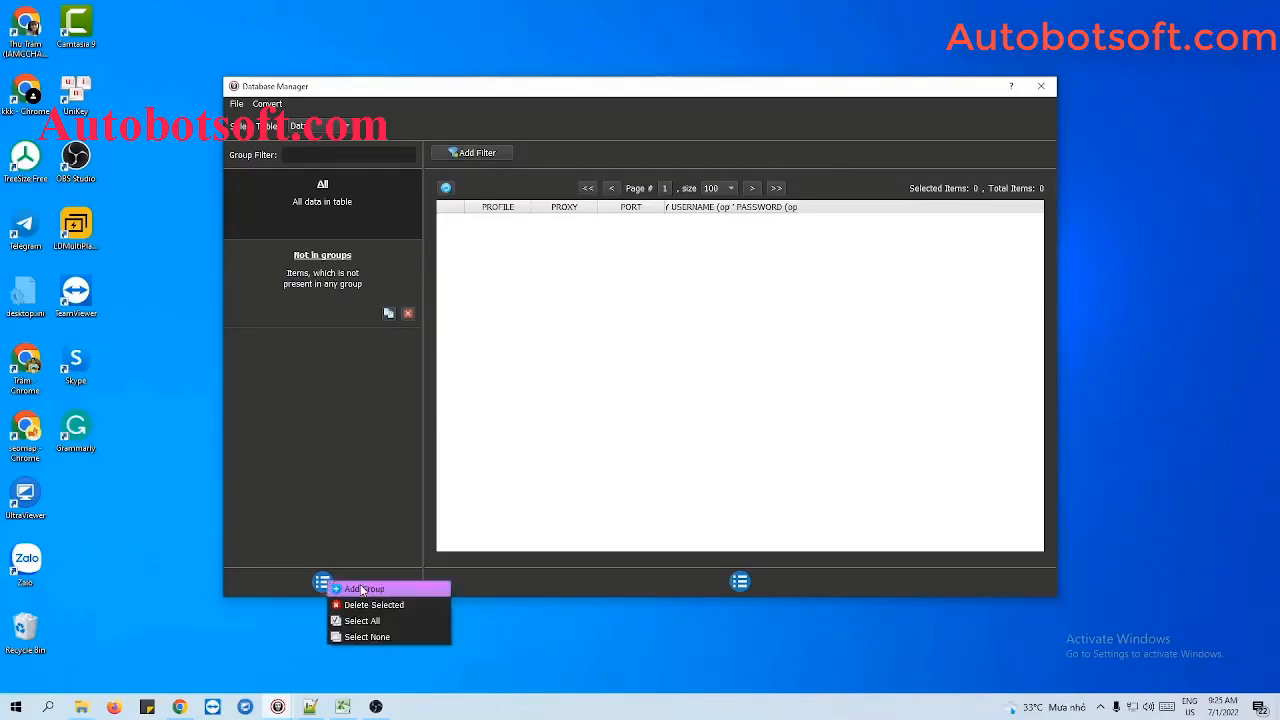
{"action": "left_click", "coordinate": [362, 589]}
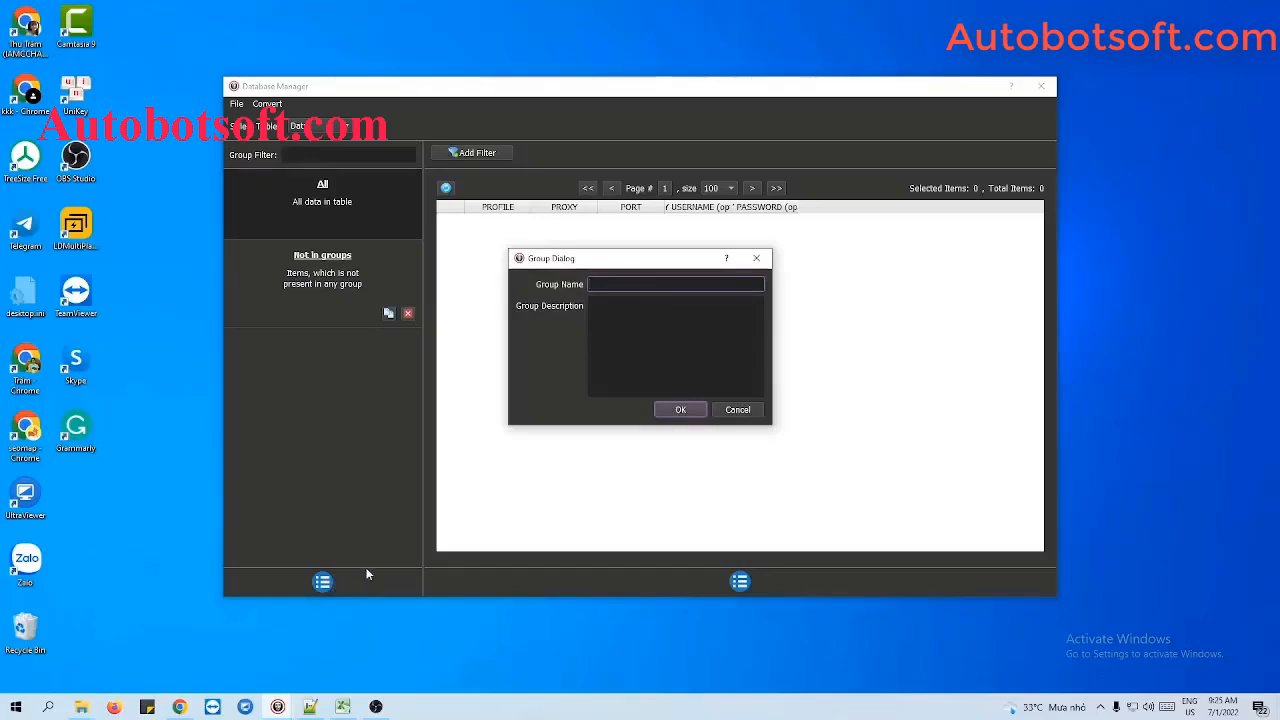
{"action": "type", "text": "Tutorial"}
{"action": "left_click", "coordinate": [682, 410]}
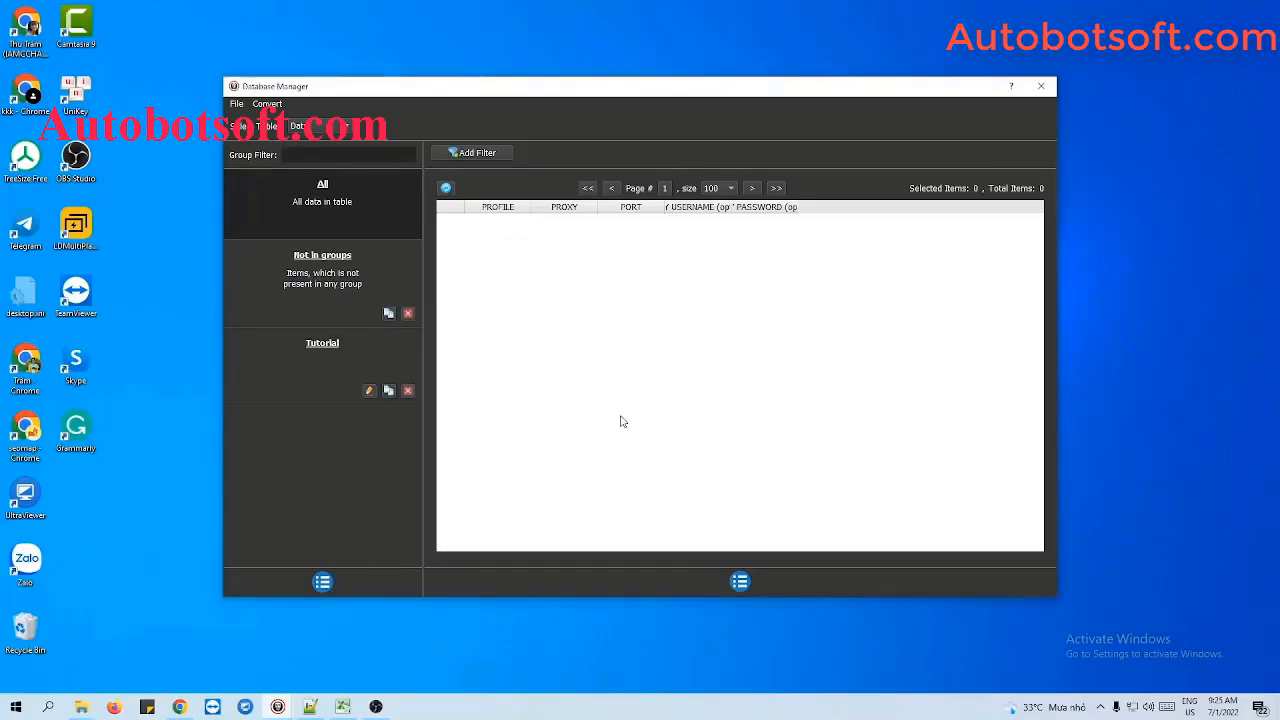
Step: Start a new item in the Tutorial group and set its profile name to "Profile 1"
{"action": "left_click", "coordinate": [320, 356]}
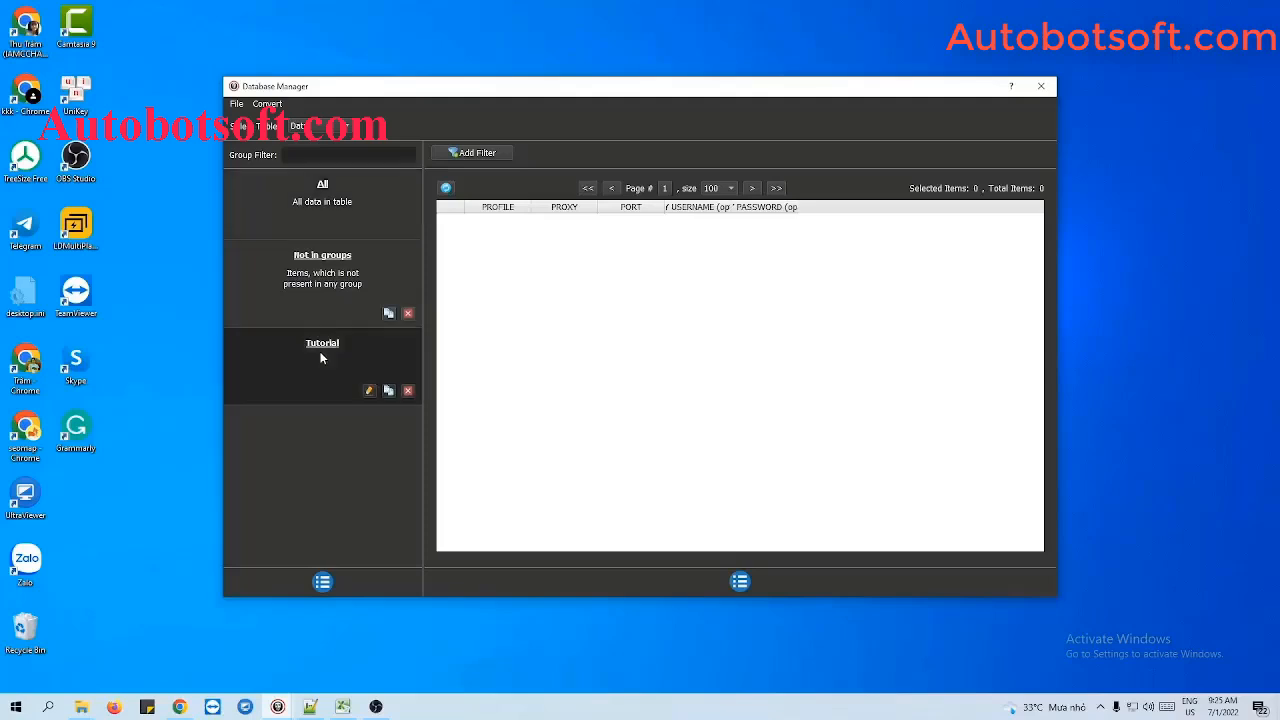
{"action": "left_click", "coordinate": [739, 582]}
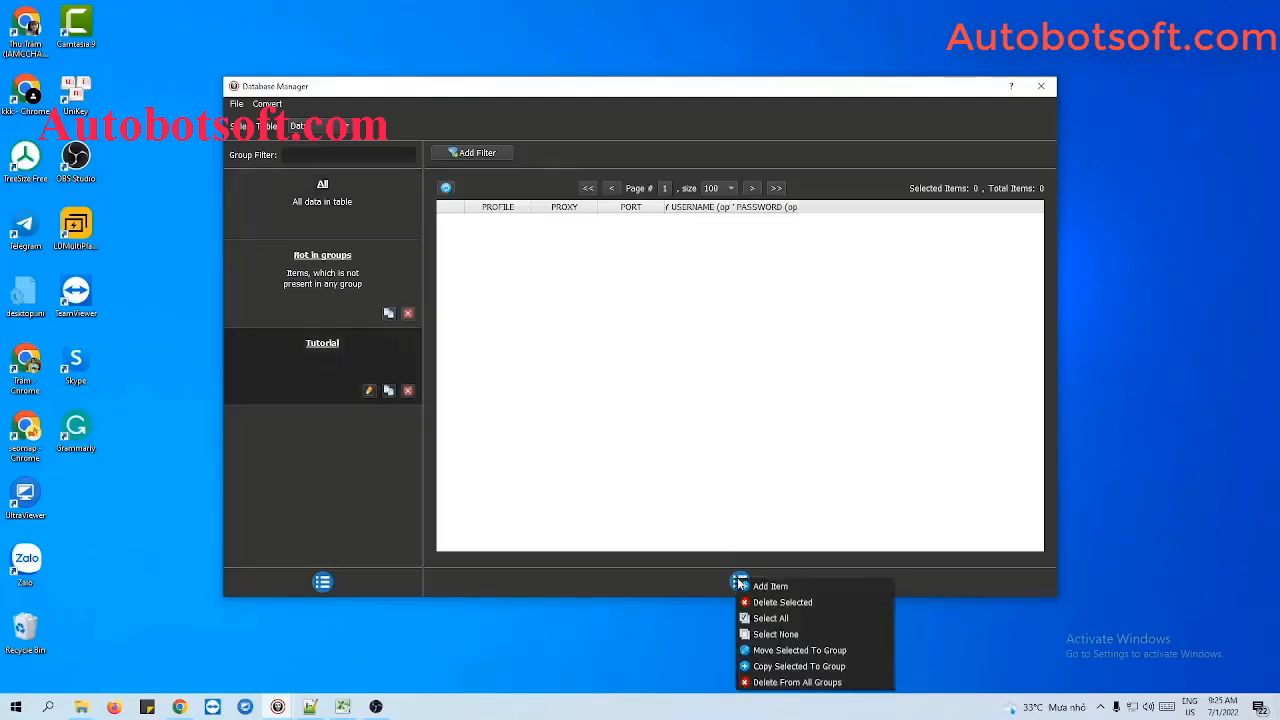
{"action": "left_click", "coordinate": [768, 586]}
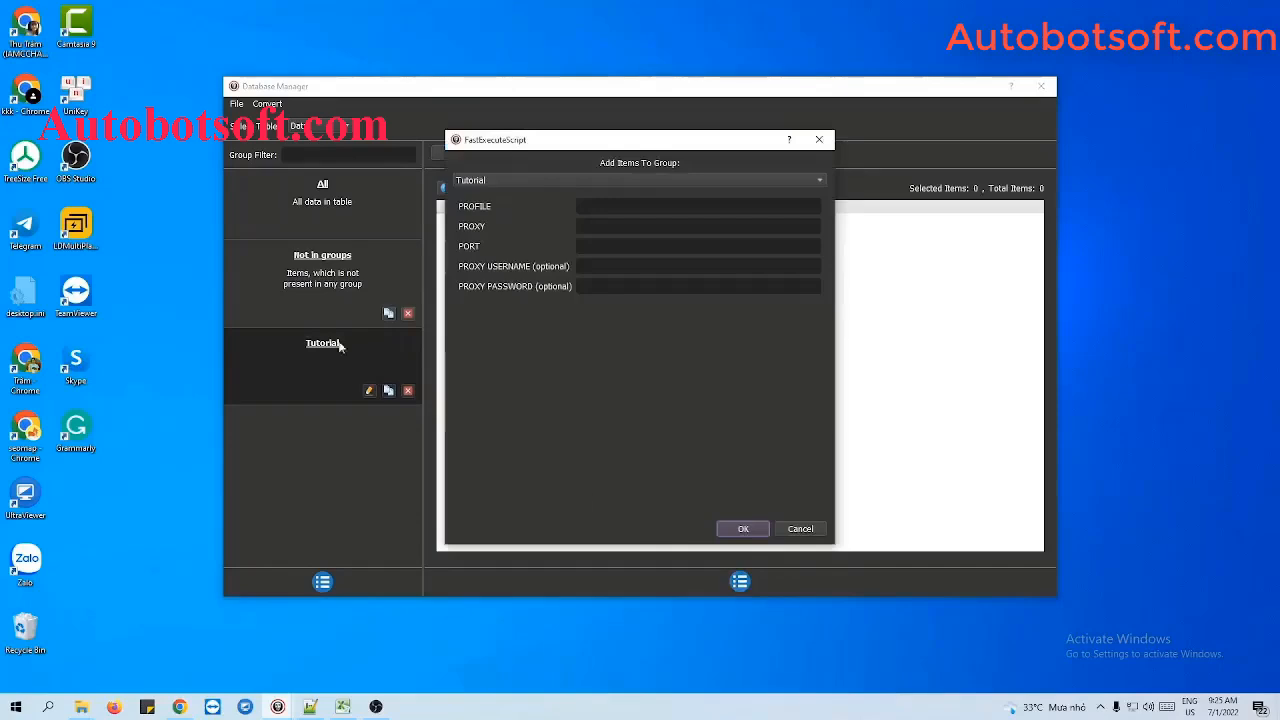
{"action": "left_click", "coordinate": [628, 207]}
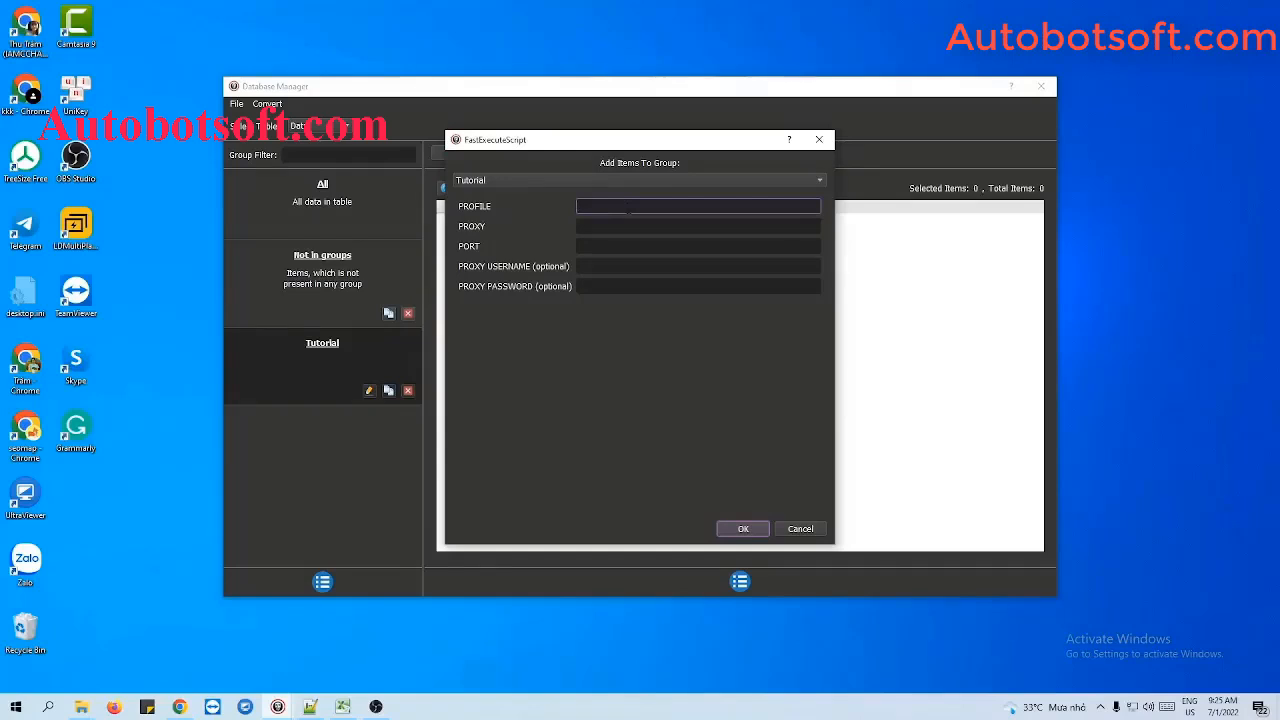
{"action": "type", "text": "Profile 1"}
Step: Set the item's proxy to 192.198.97.232 and port to 58378, leave the optional proxy credentials empty, and save the item
{"action": "left_click", "coordinate": [641, 224]}
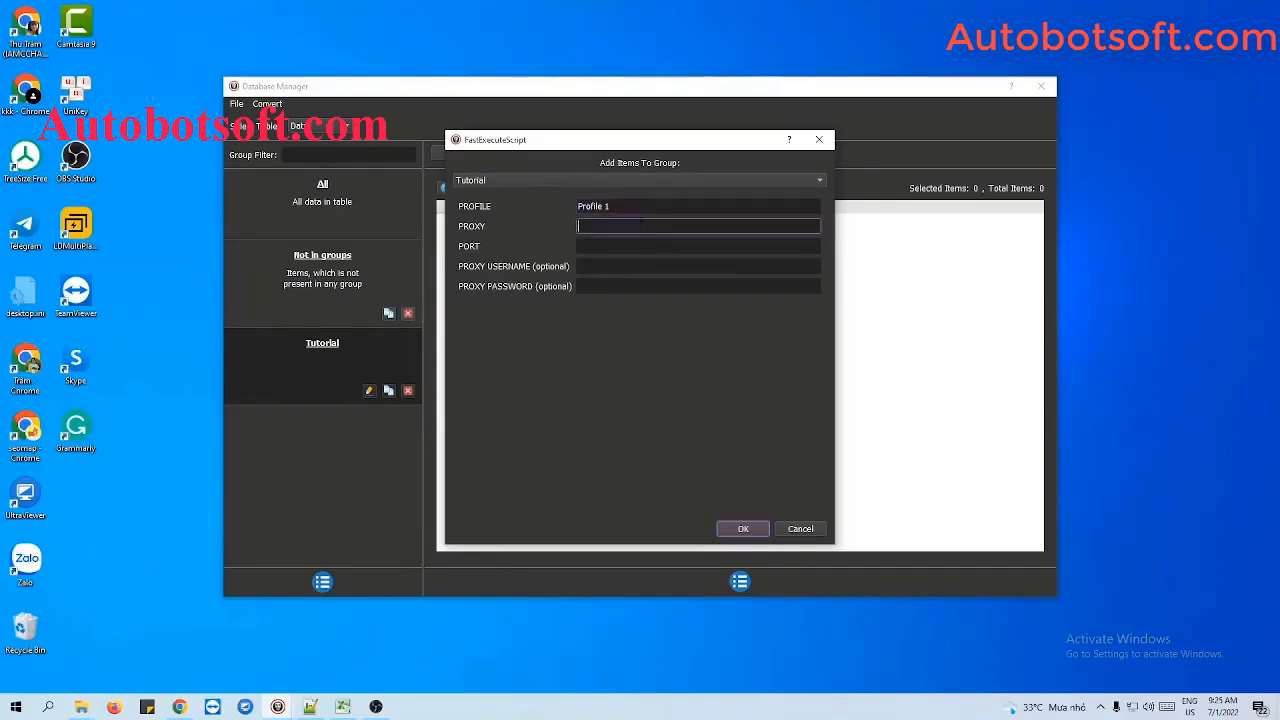
{"action": "left_click", "coordinate": [634, 246]}
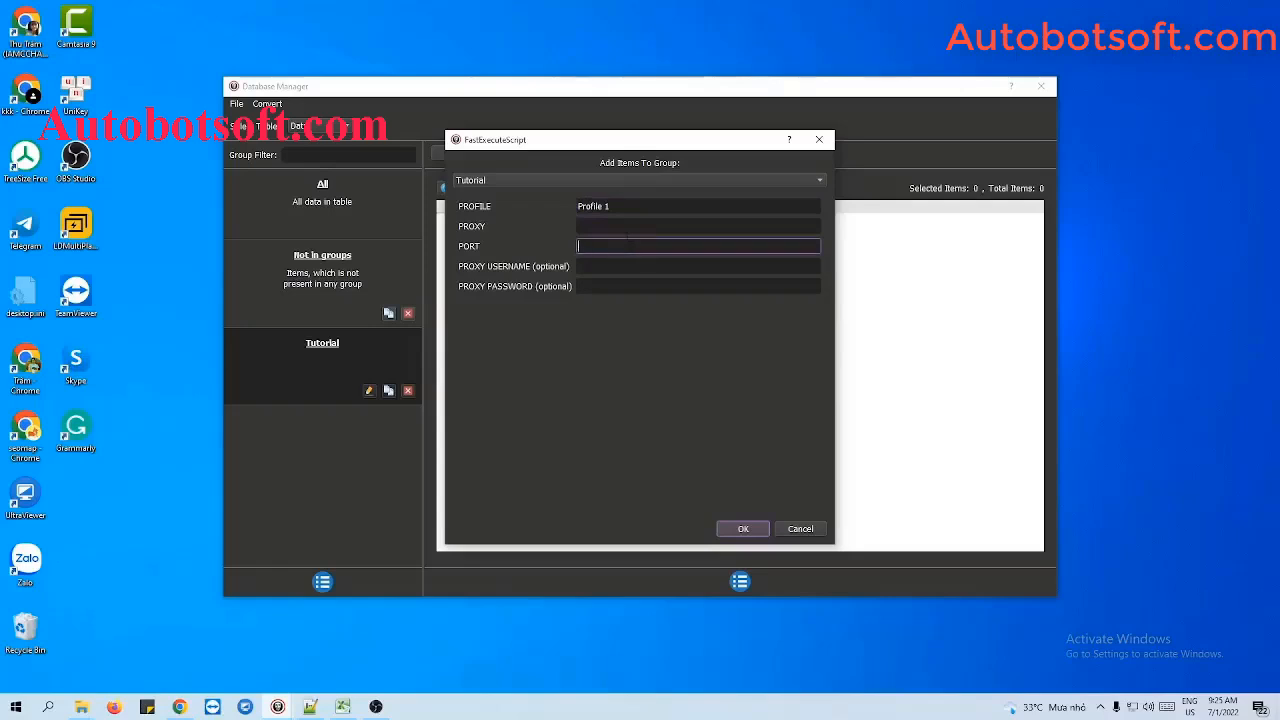
{"action": "left_click", "coordinate": [627, 207]}
{"action": "left_click", "coordinate": [621, 224]}
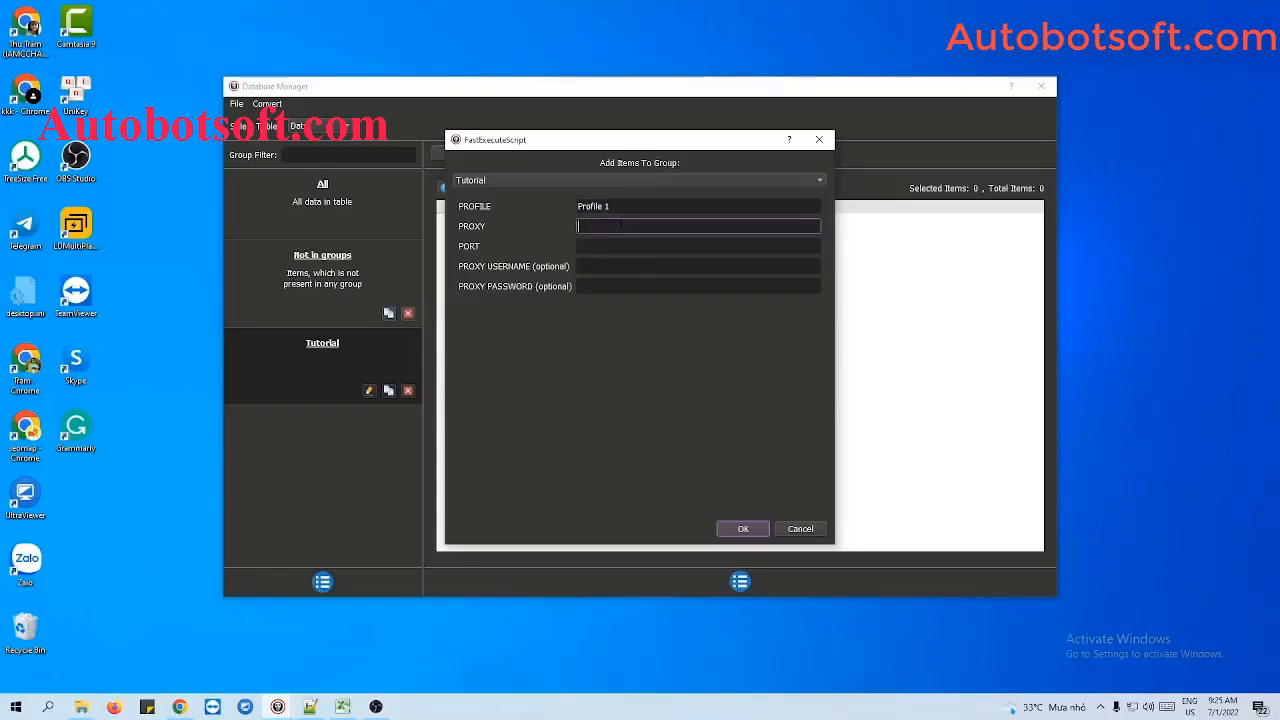
{"action": "left_click", "coordinate": [616, 246]}
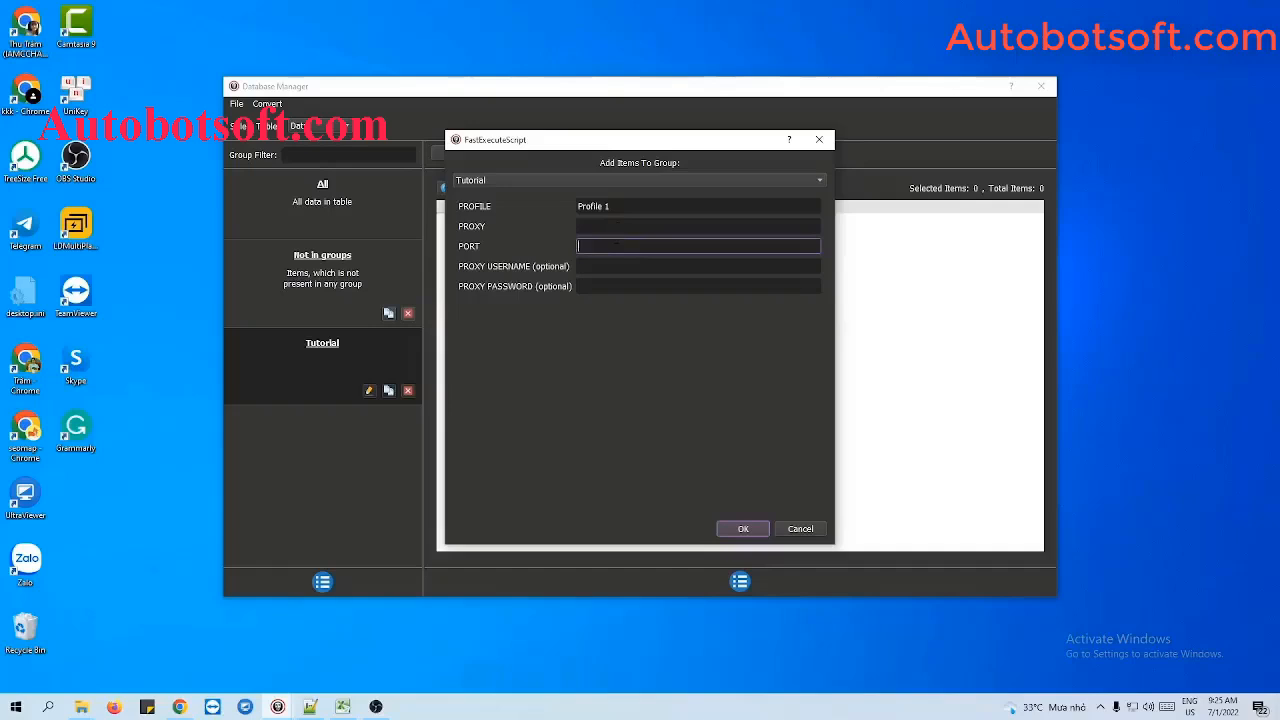
{"action": "left_click", "coordinate": [616, 227]}
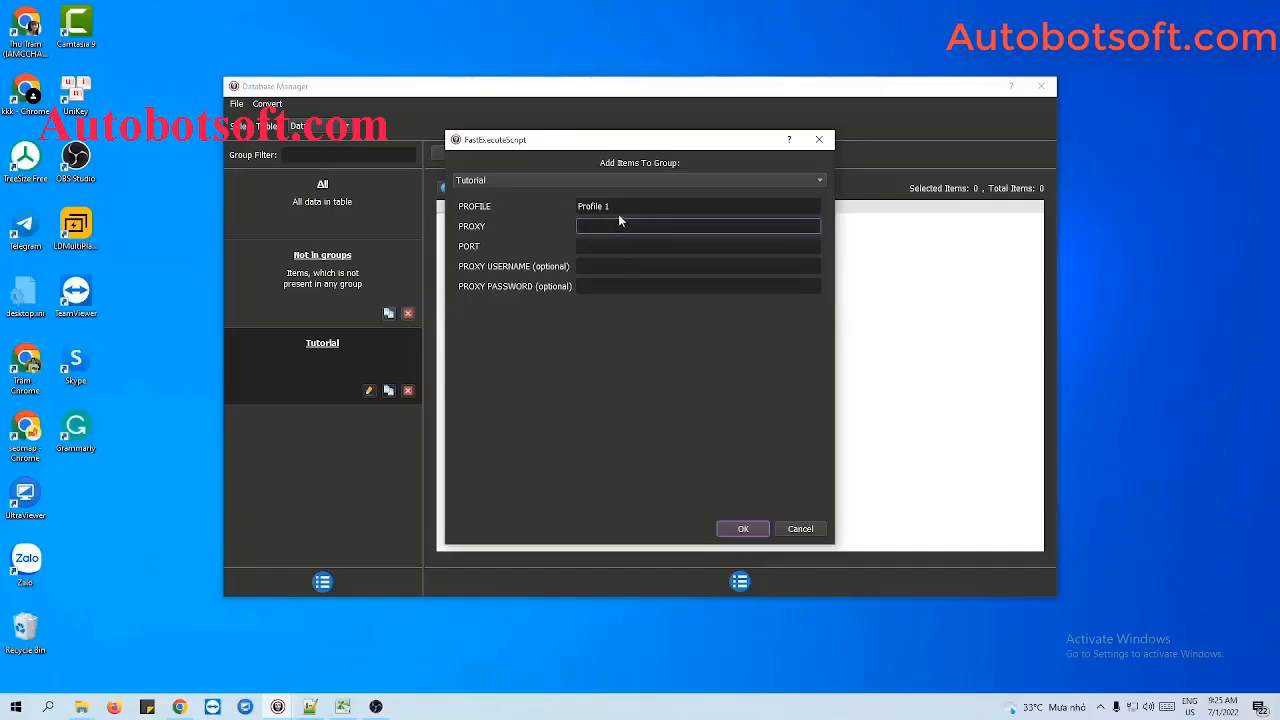
{"action": "type", "text": "192.198.97.232"}
{"action": "key", "text": "Tab"}
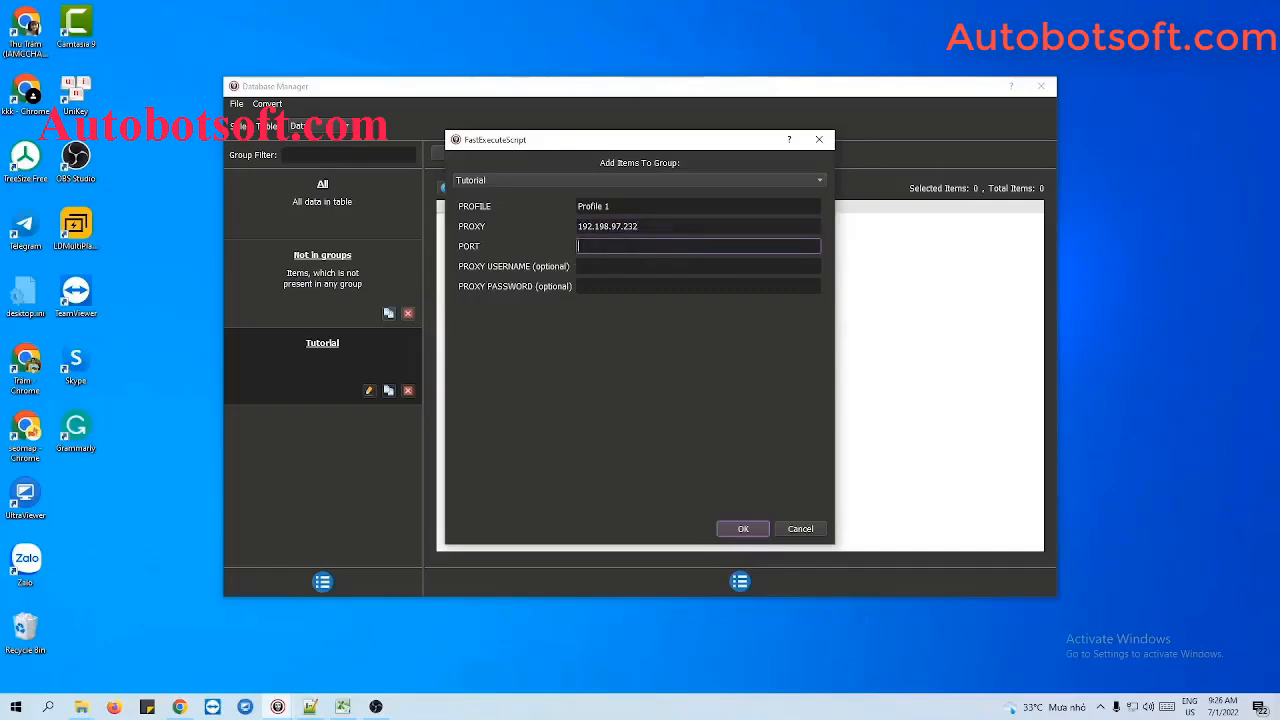
{"action": "type", "text": "58378"}
{"action": "key", "text": "Tab"}
{"action": "key", "text": "Tab"}
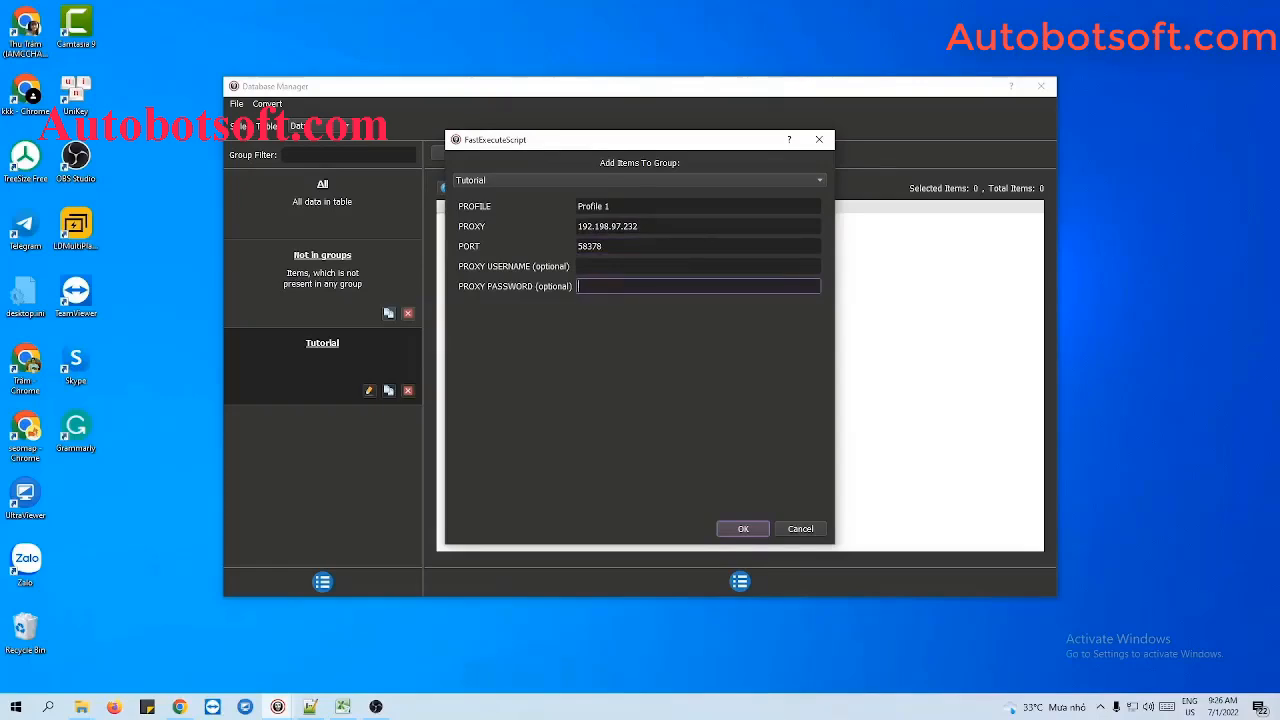
{"action": "left_click", "coordinate": [726, 528]}
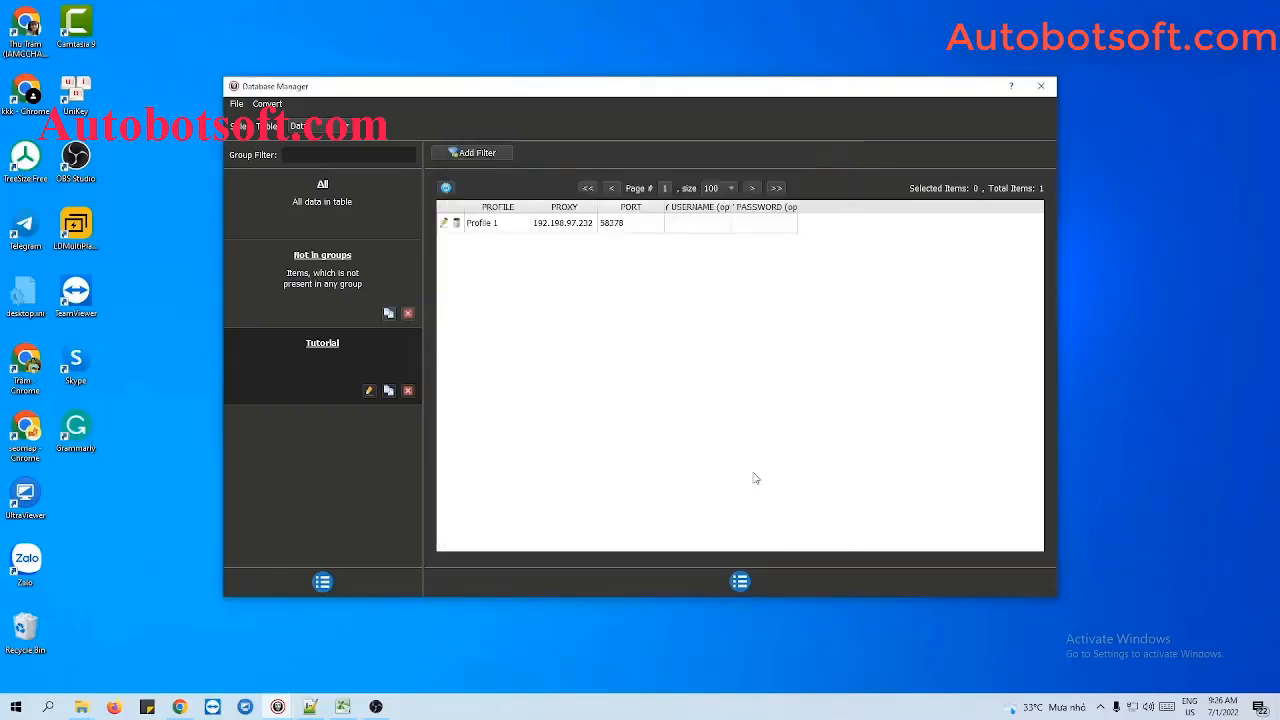
{"action": "left_click", "coordinate": [740, 582]}
{"action": "left_click", "coordinate": [767, 590]}
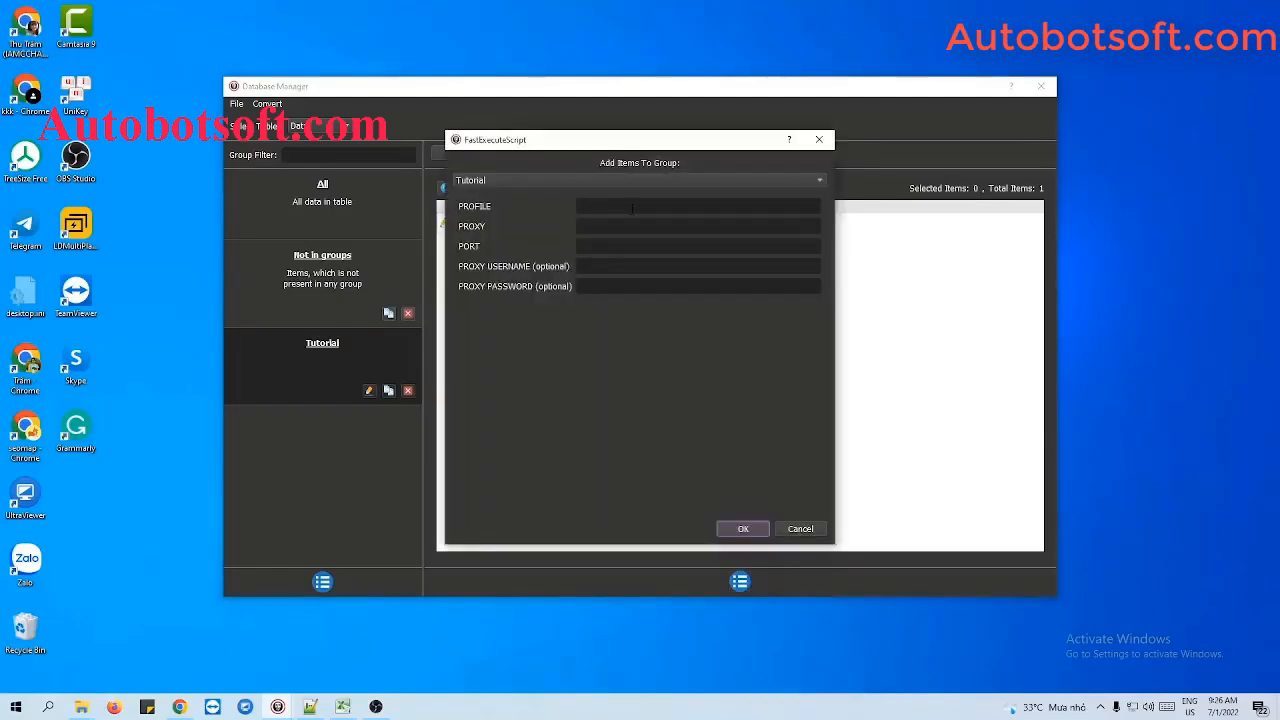
{"action": "left_click", "coordinate": [819, 139]}
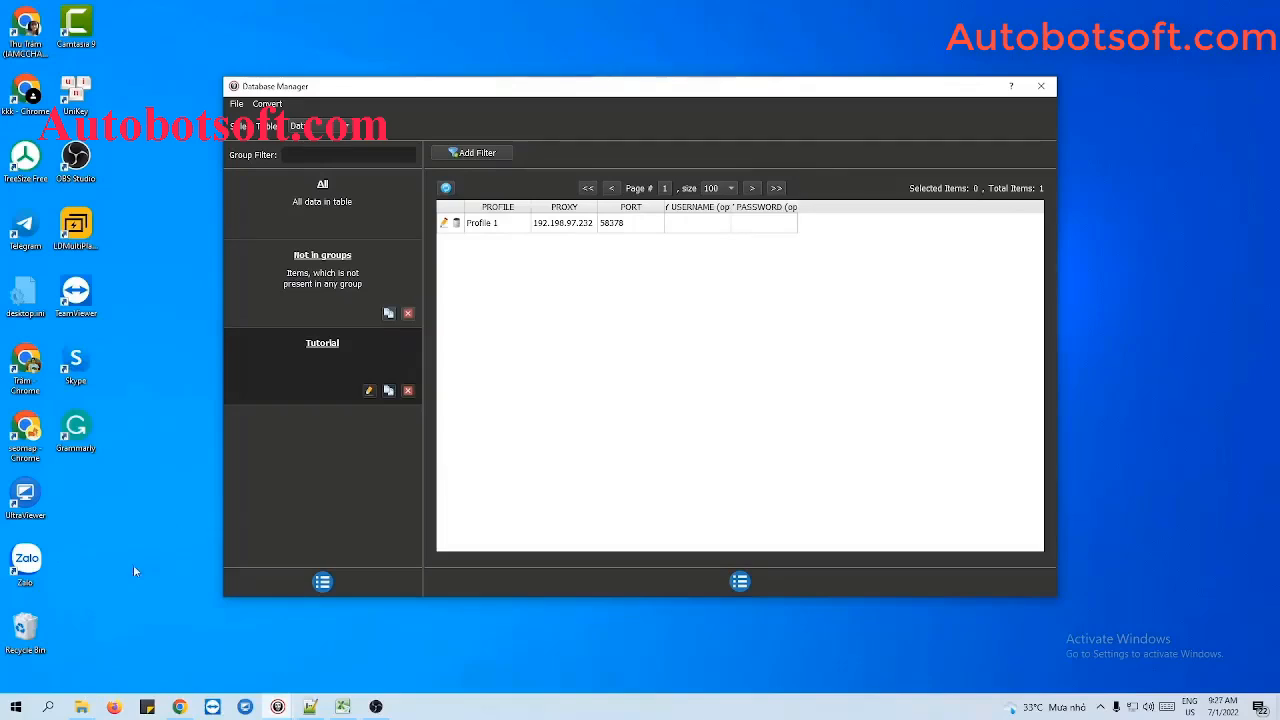
Step: Switch to File Explorer and create a text file named profile.txt in the Multibrowsers folder
{"action": "left_click", "coordinate": [82, 707]}
{"action": "right_click", "coordinate": [384, 292]}
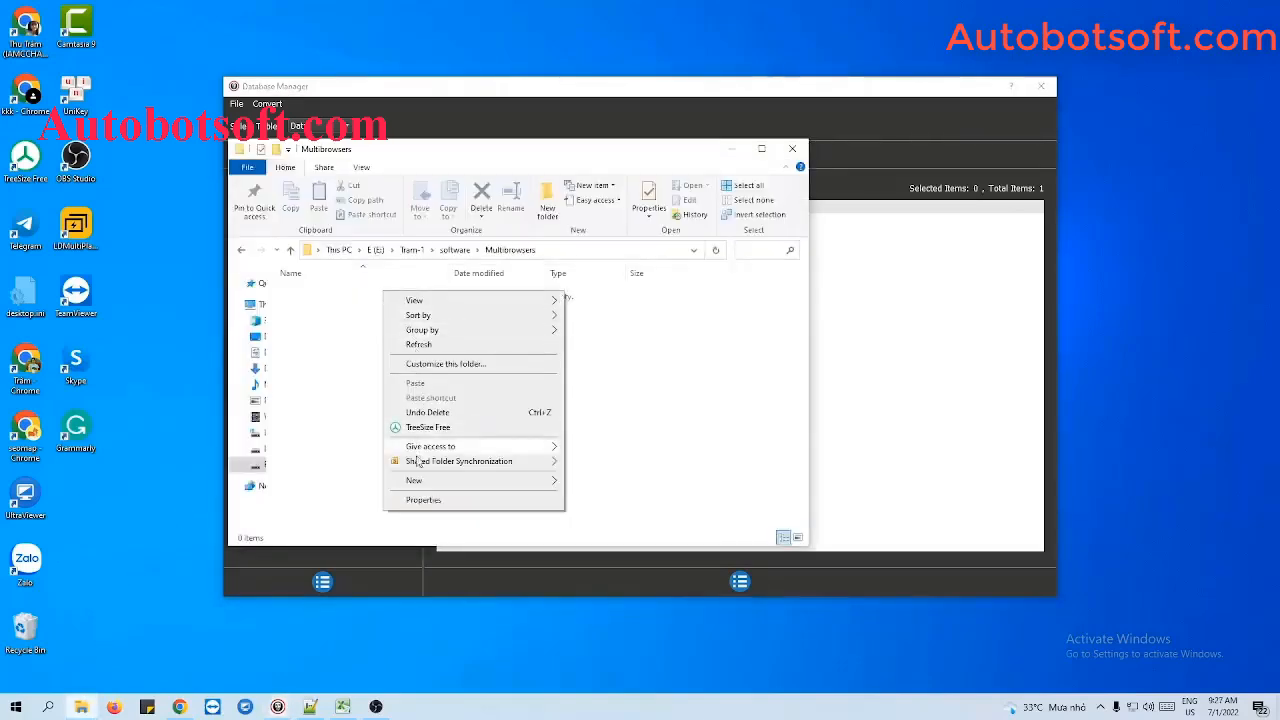
{"action": "mouse_move", "coordinate": [414, 480]}
{"action": "left_click", "coordinate": [590, 620]}
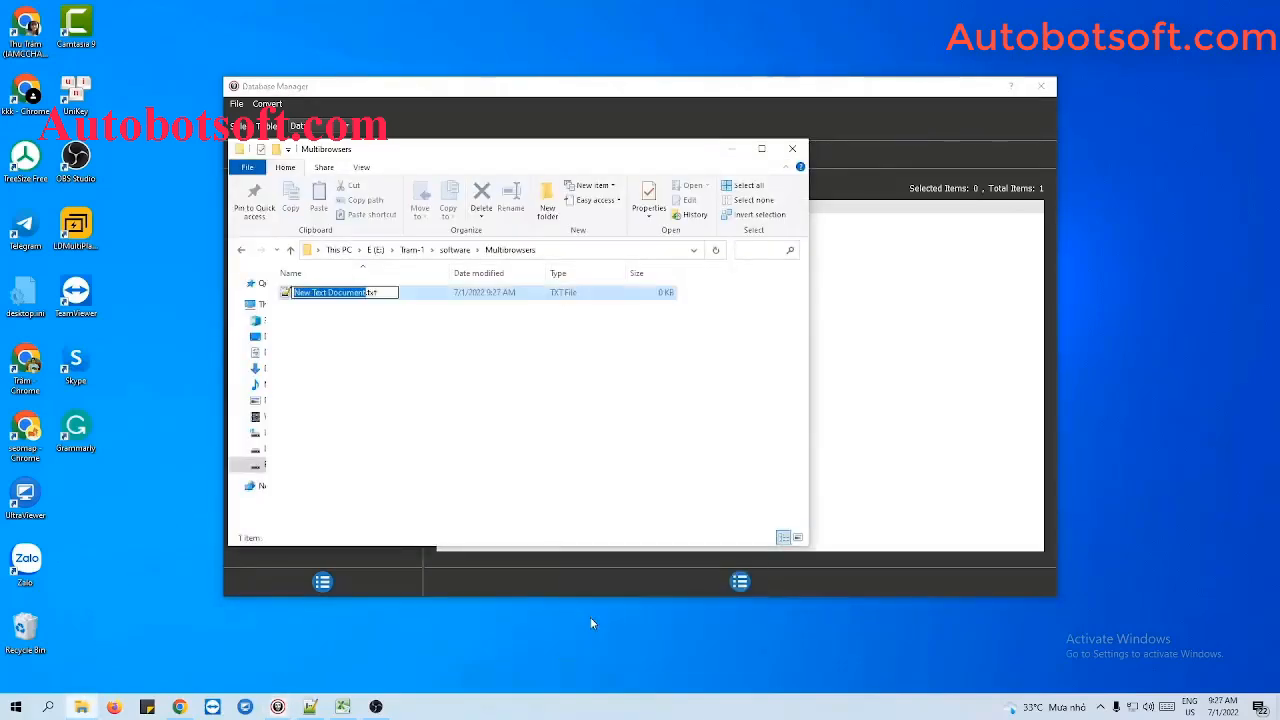
{"action": "type", "text": "pro"}
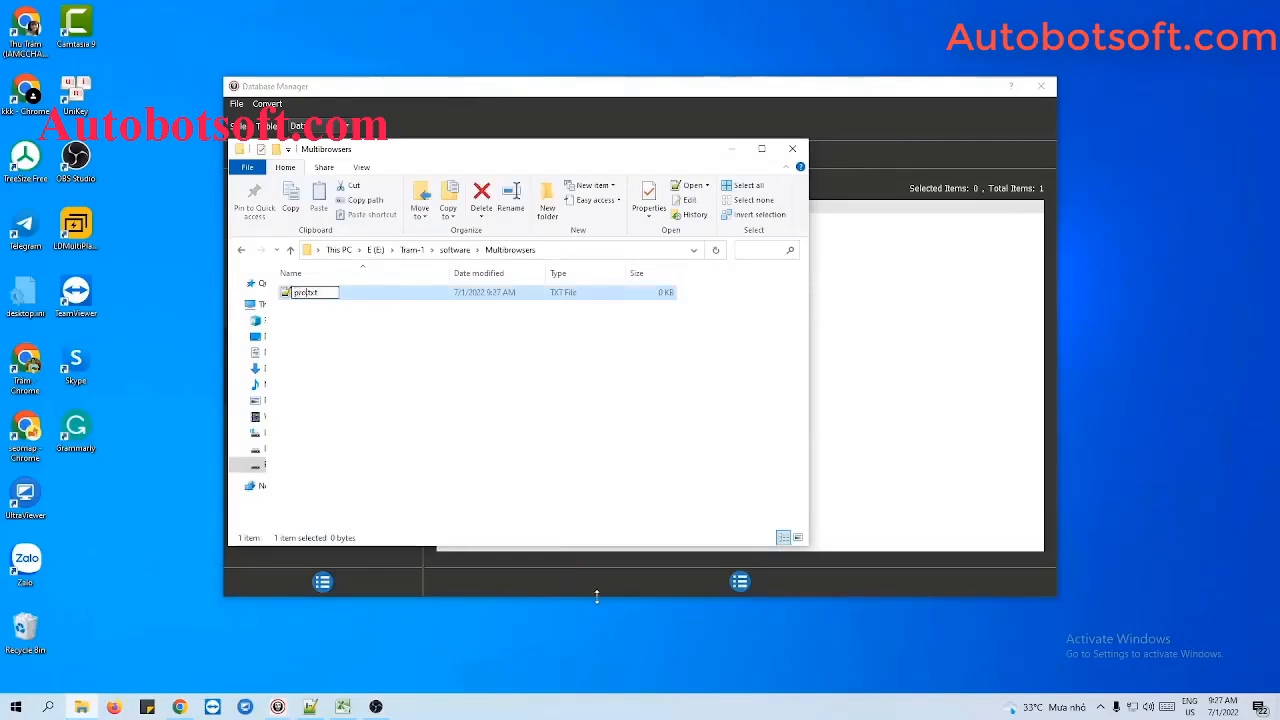
{"action": "type", "text": "file"}
{"action": "key", "text": "Return"}
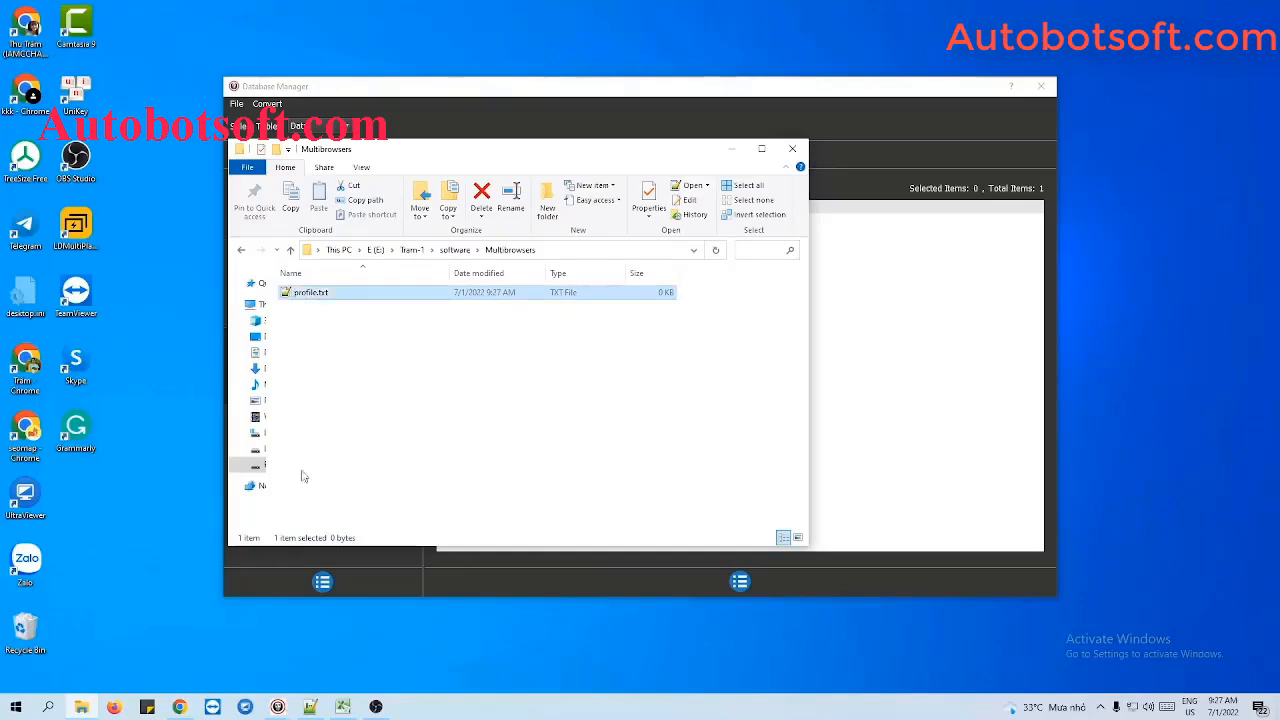
Step: Open profile.txt in Notepad++ and enter "Profile 1,192.198.97.232:58378" as the first line
{"action": "double_click", "coordinate": [352, 300]}
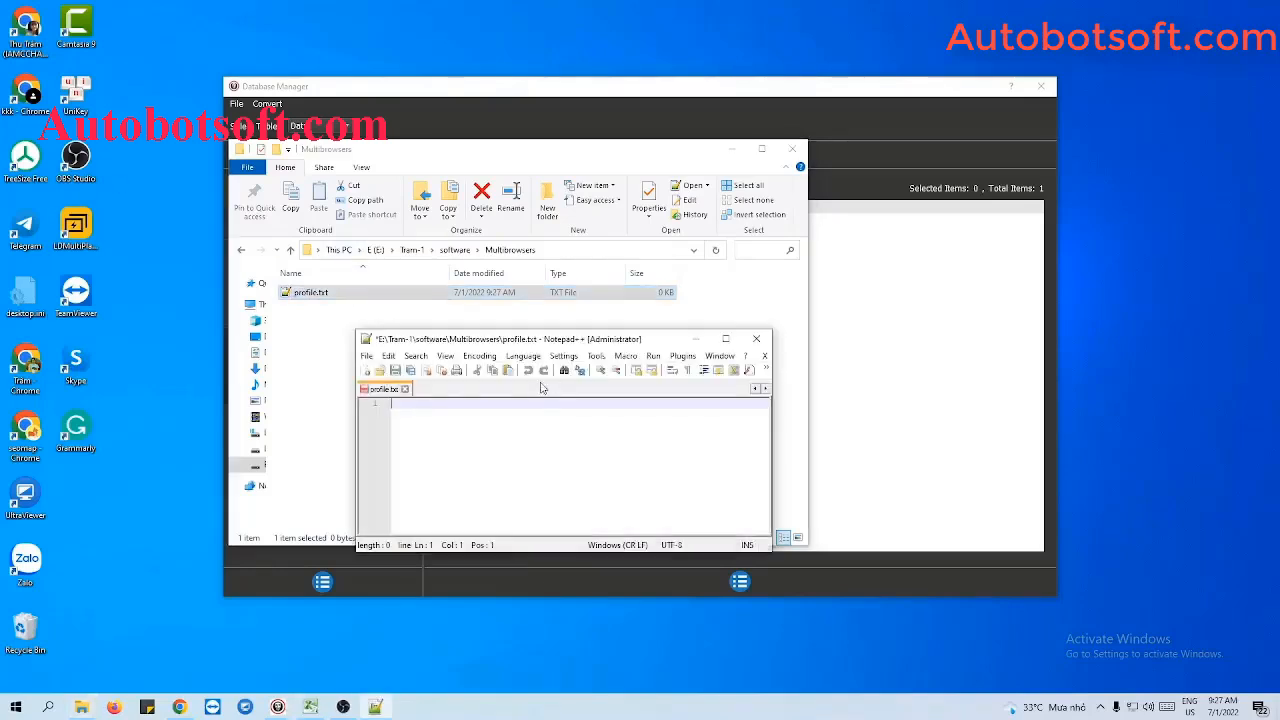
{"action": "left_click", "coordinate": [727, 151]}
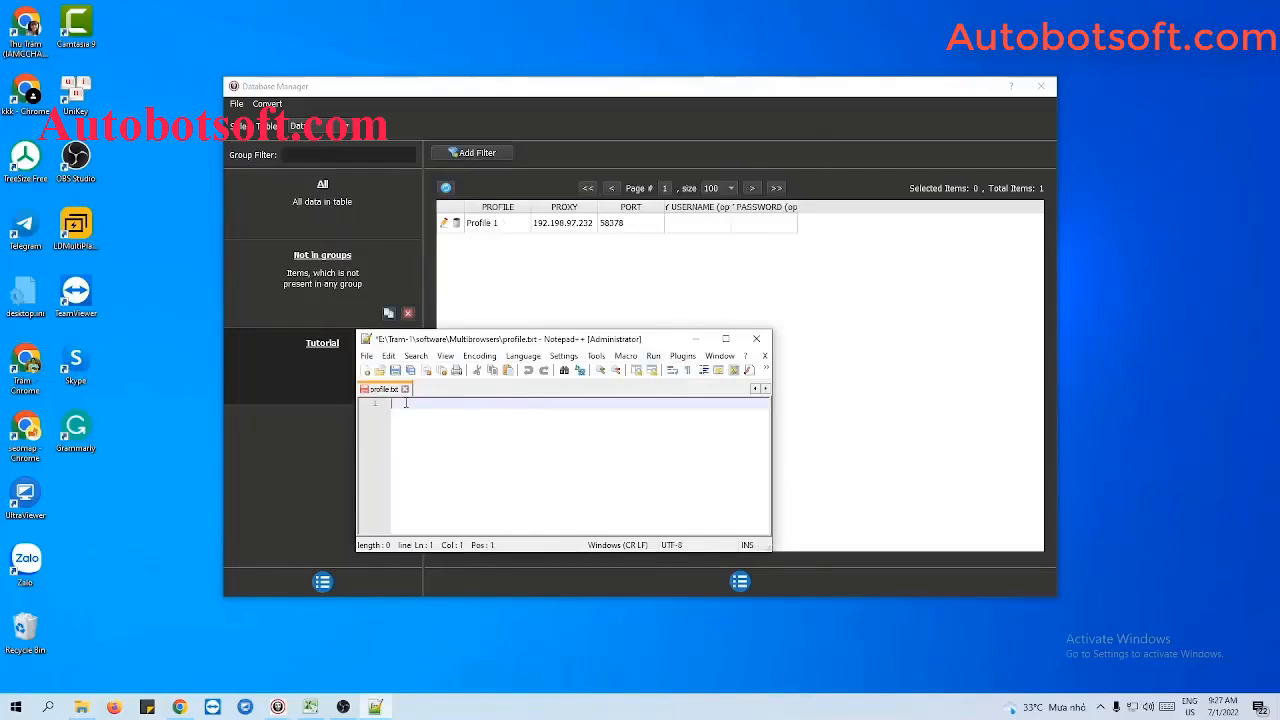
{"action": "type", "text": "Profile 1,"}
{"action": "type", "text": "192.198.97.232"}
{"action": "type", "text": ":58378"}
{"action": "key", "text": "Return"}
Step: Add the second line "Profile 2,23.254.68.235:58378", copying the port from the first line
{"action": "type", "text": "Profile"}
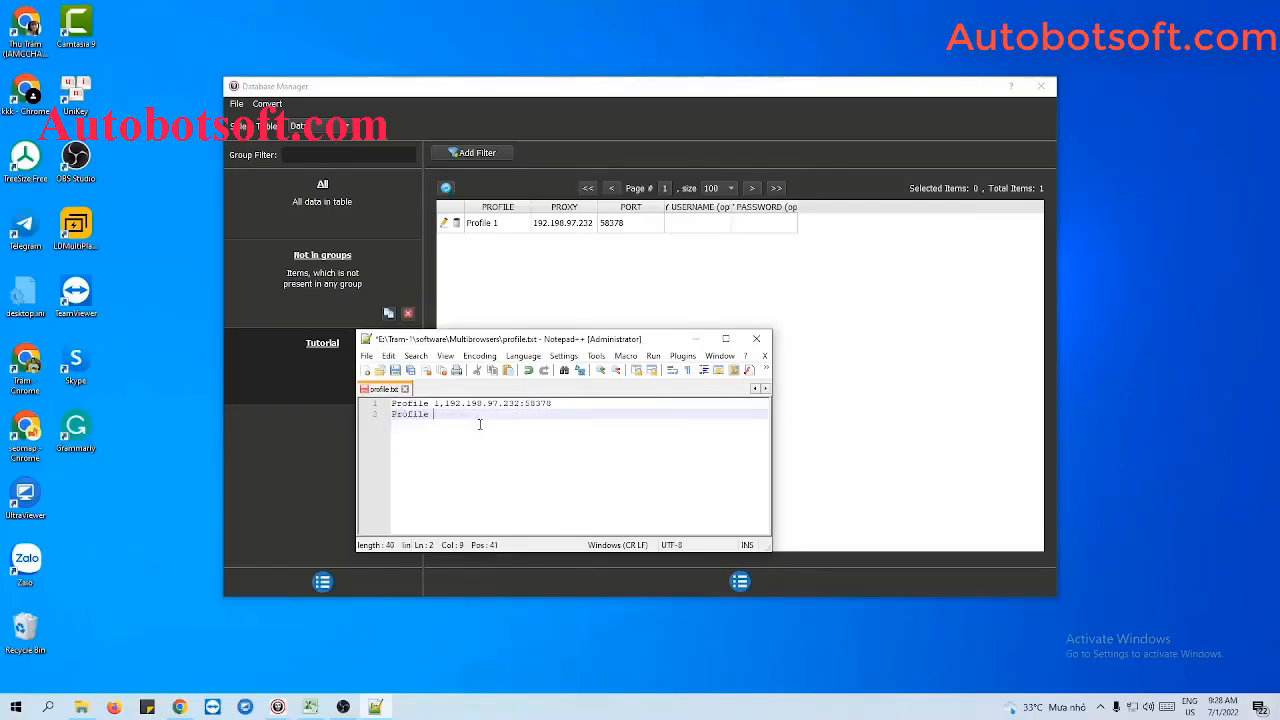
{"action": "type", "text": " 2"}
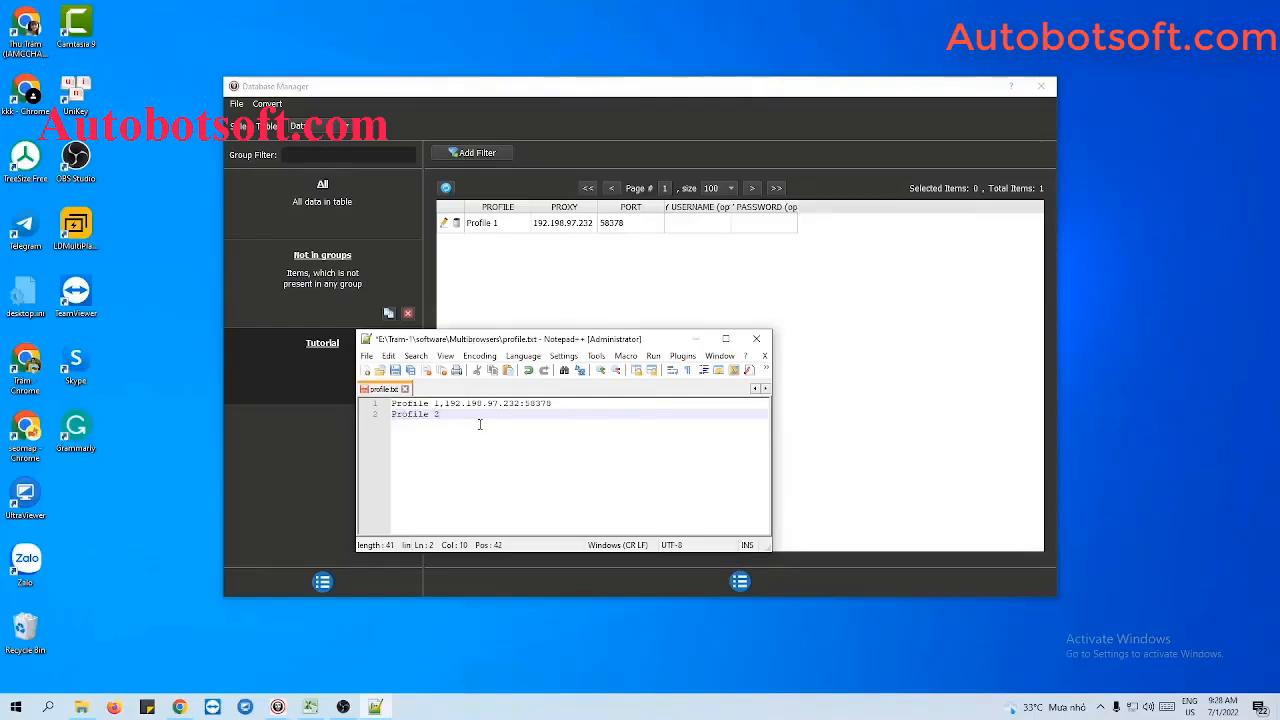
{"action": "type", "text": ","}
{"action": "type", "text": "23.254.68.235"}
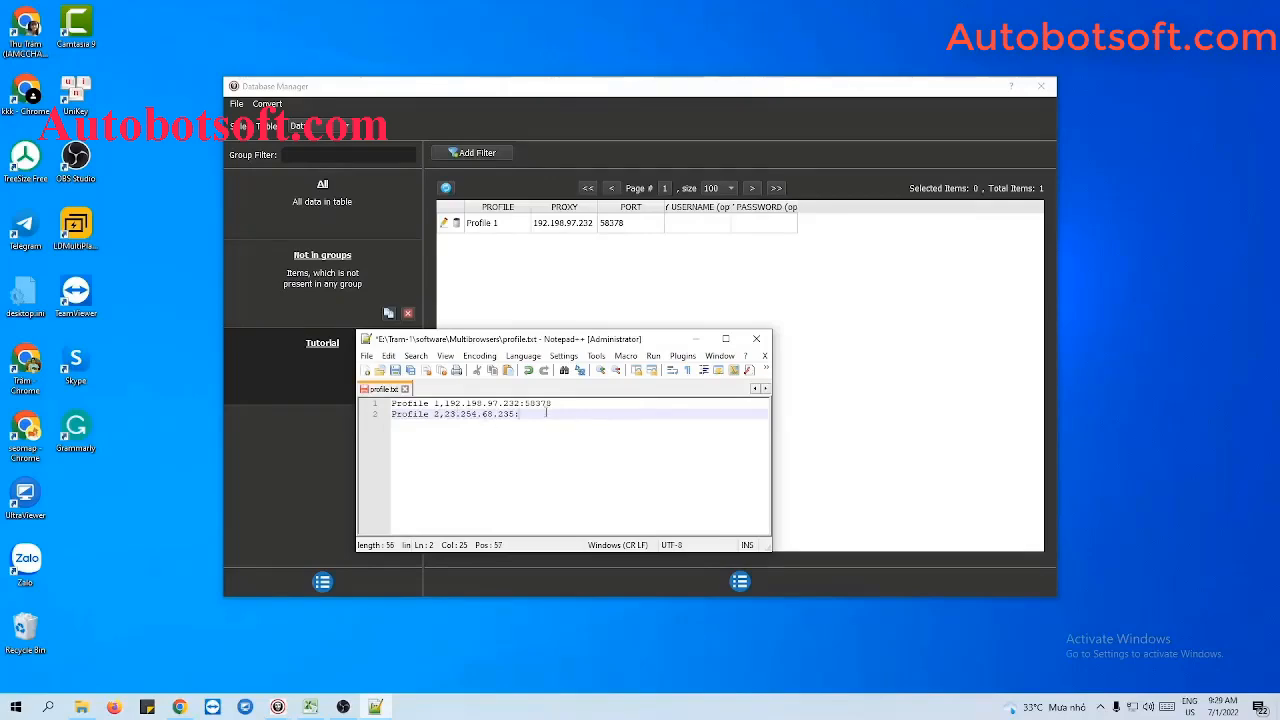
{"action": "left_click_drag", "start_coordinate": [525, 403], "coordinate": [556, 403]}
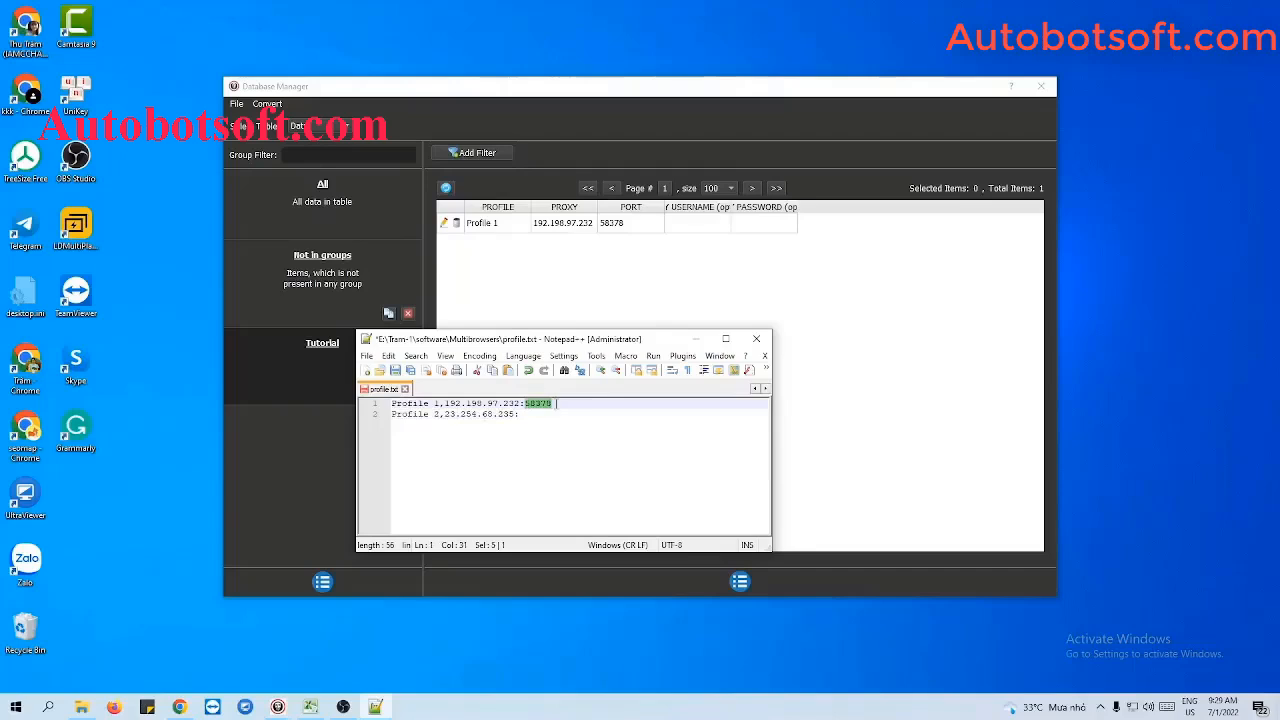
{"action": "key", "text": "ctrl+c"}
{"action": "left_click", "coordinate": [541, 414]}
{"action": "key", "text": "ctrl+v"}
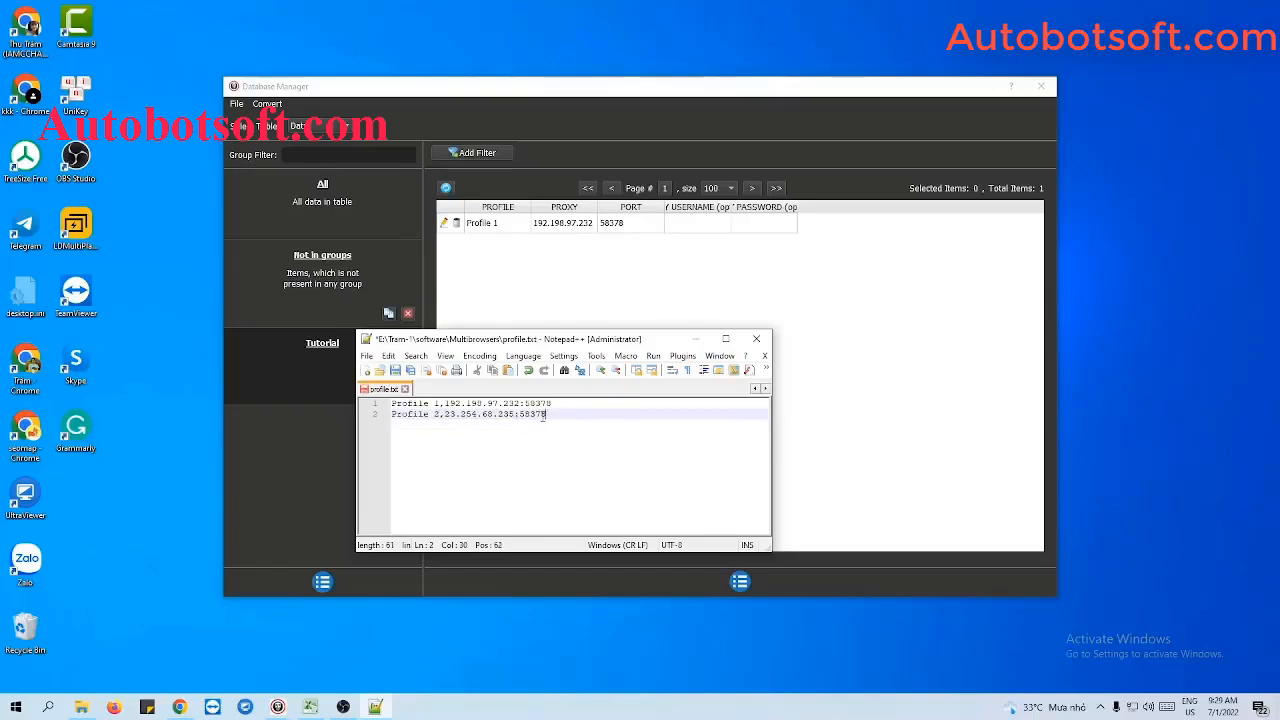
{"action": "key", "text": "Return"}
{"action": "key", "text": "Return"}
{"action": "key", "text": "Return"}
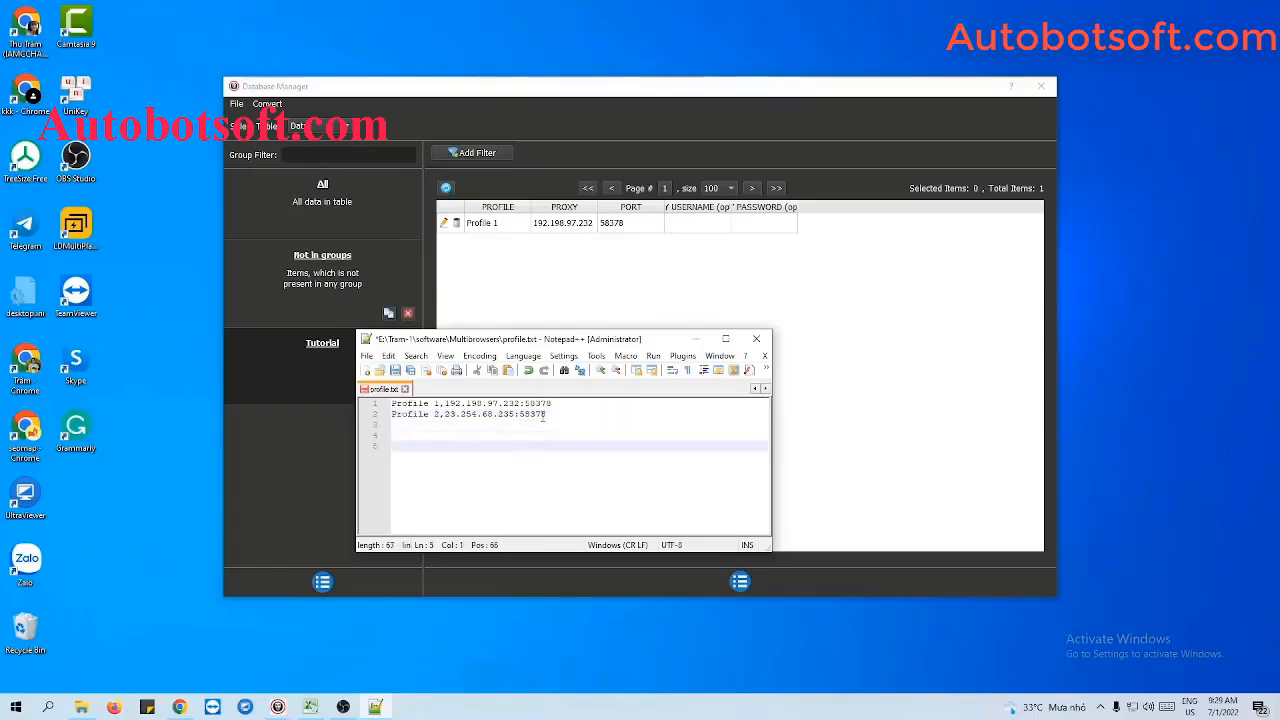
{"action": "key", "text": "BackSpace"}
{"action": "key", "text": "BackSpace"}
{"action": "key", "text": "BackSpace"}
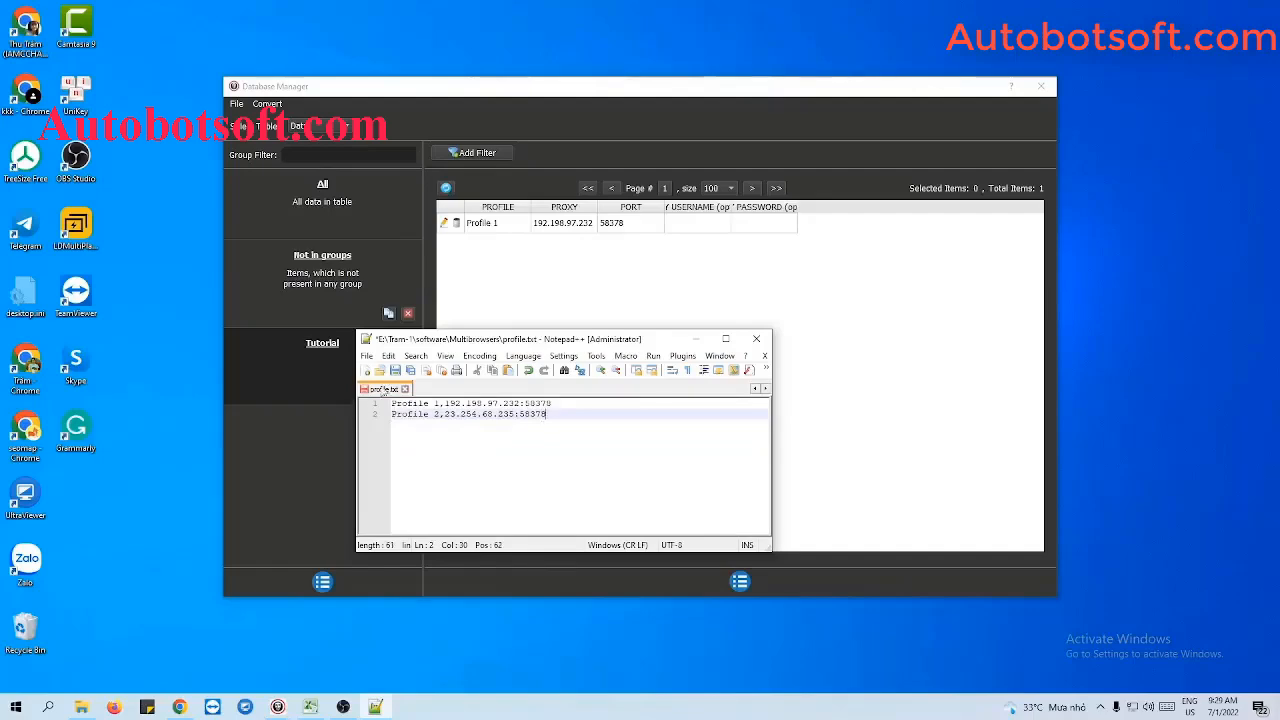
Step: Save profile.txt and import it from the Multibrowsers folder into the database as CSV, keeping the default column order
{"action": "key", "text": "ctrl+s"}
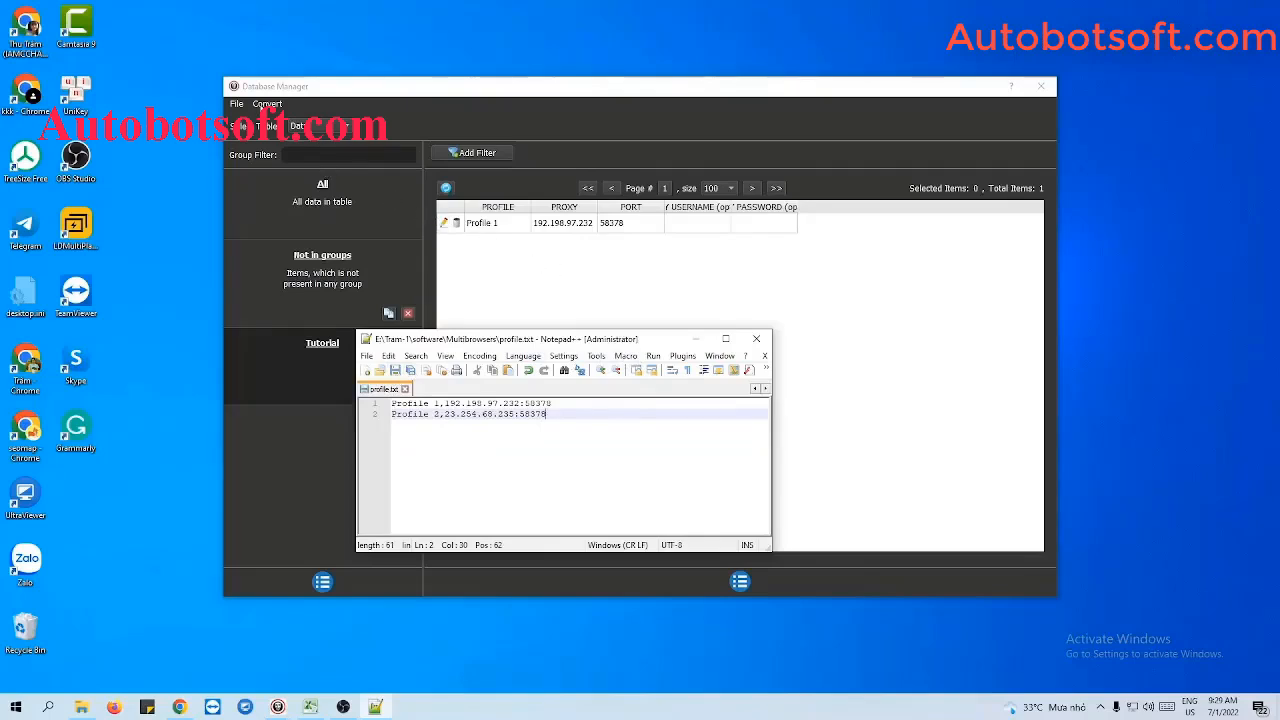
{"action": "left_click", "coordinate": [266, 104]}
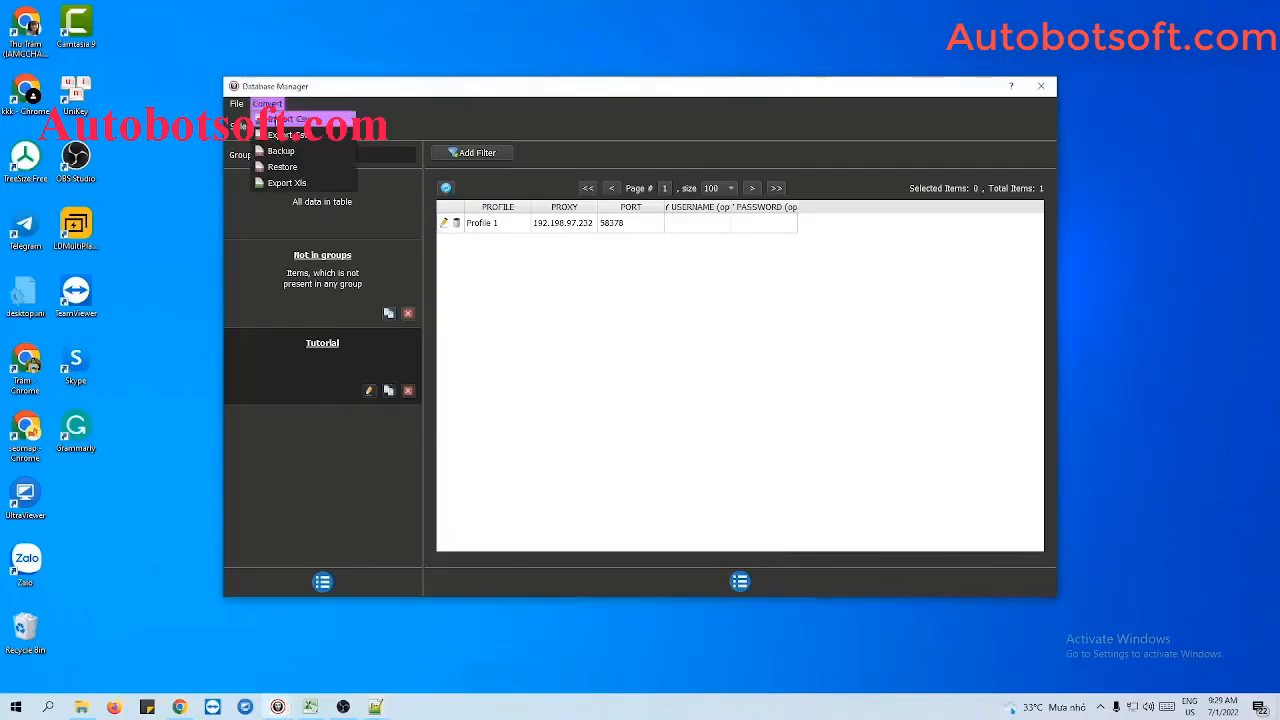
{"action": "left_click", "coordinate": [290, 119]}
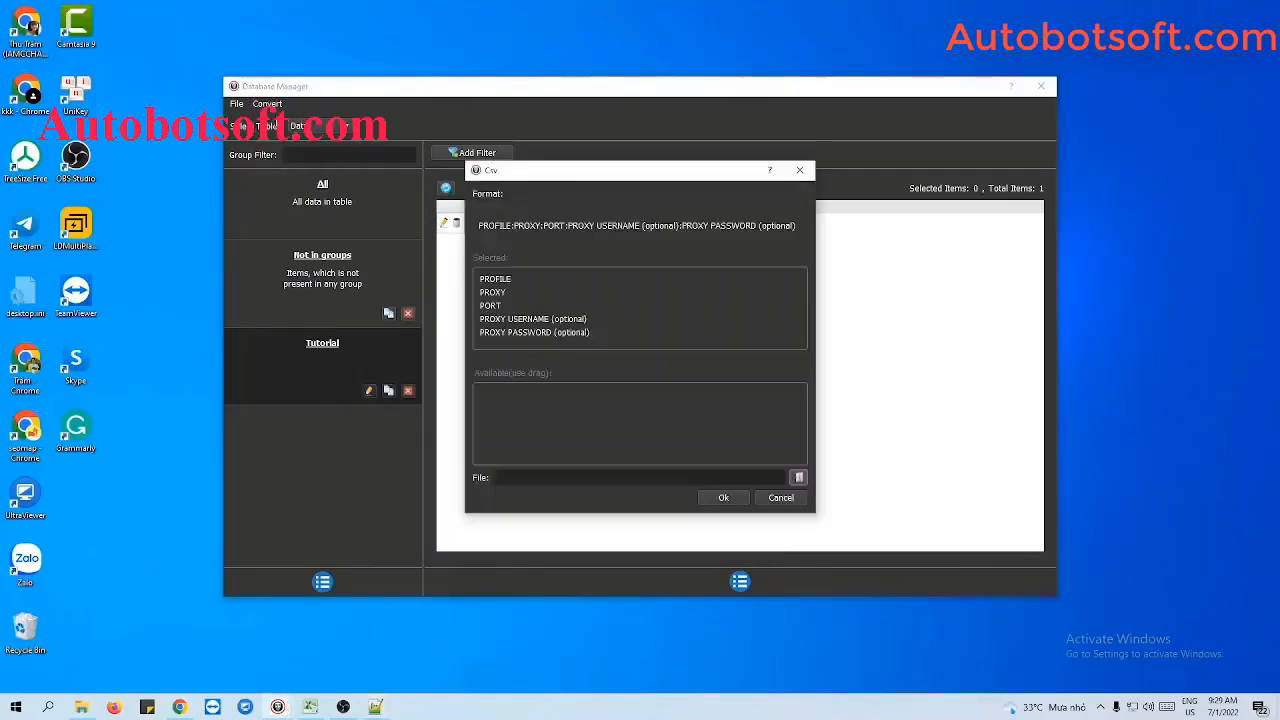
{"action": "left_click", "coordinate": [799, 478]}
{"action": "double_click", "coordinate": [620, 446]}
{"action": "double_click", "coordinate": [638, 277]}
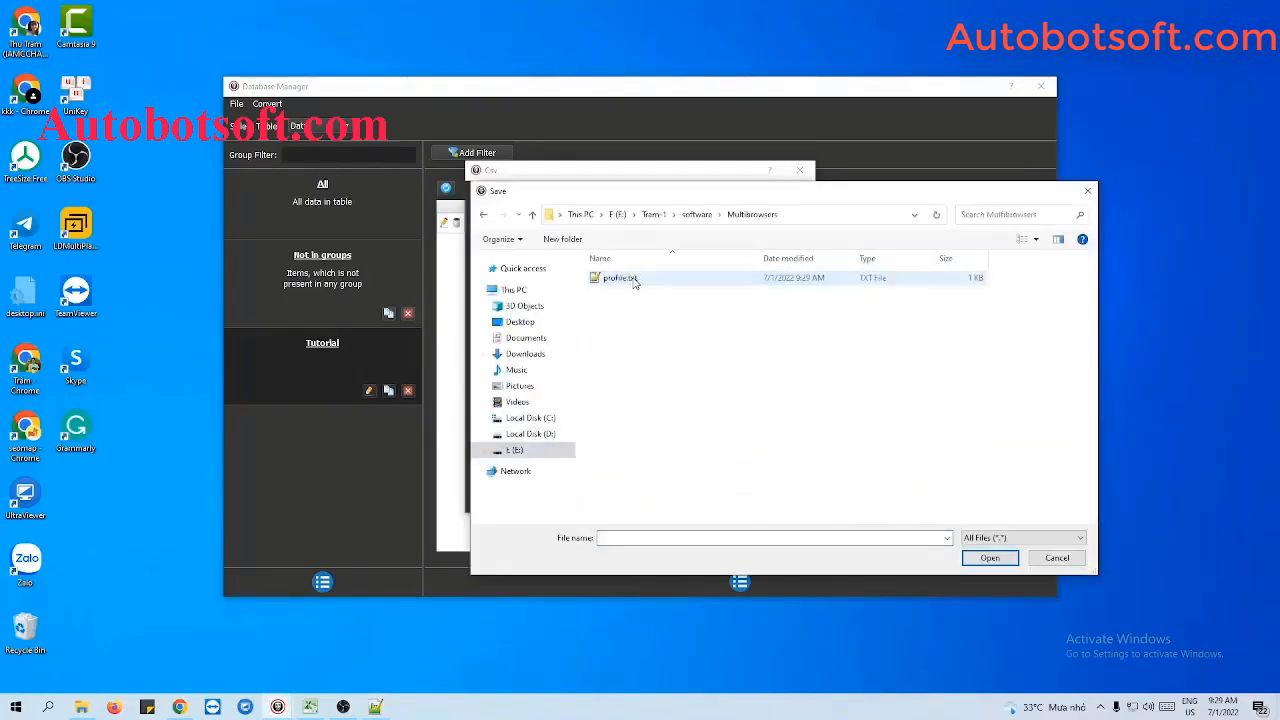
{"action": "left_click", "coordinate": [633, 280]}
{"action": "left_click", "coordinate": [980, 558]}
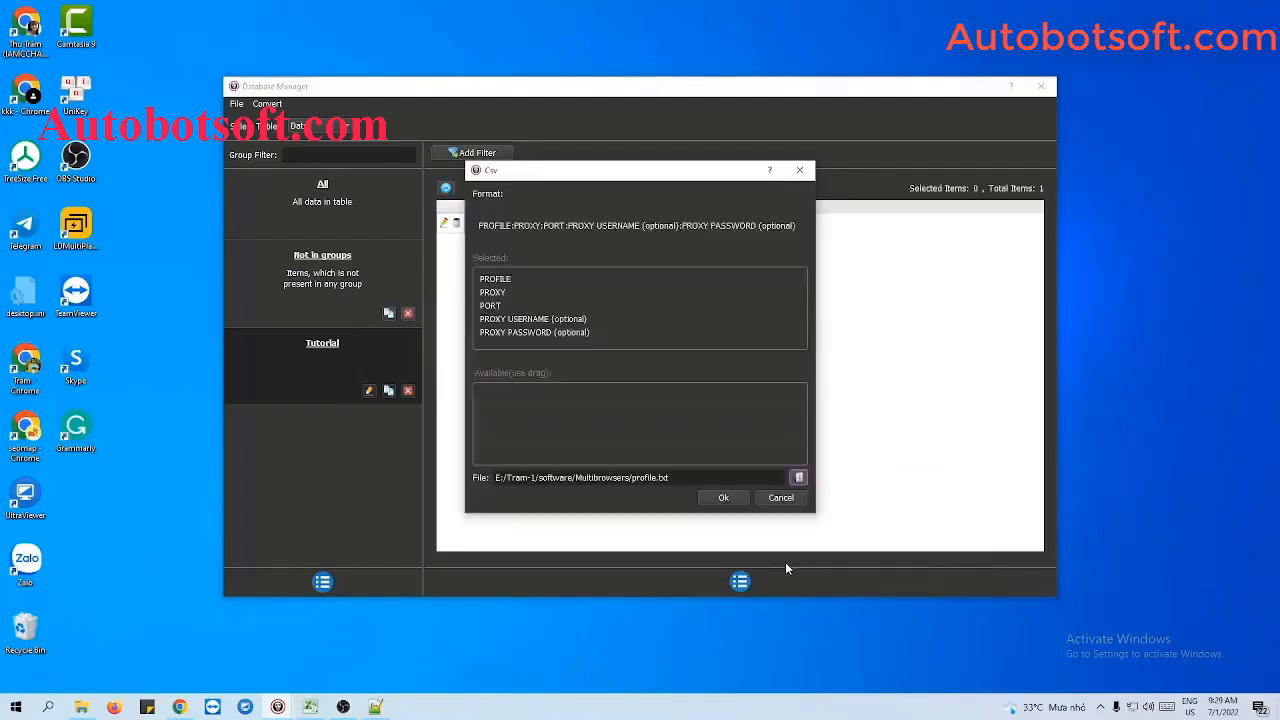
{"action": "left_click", "coordinate": [724, 498]}
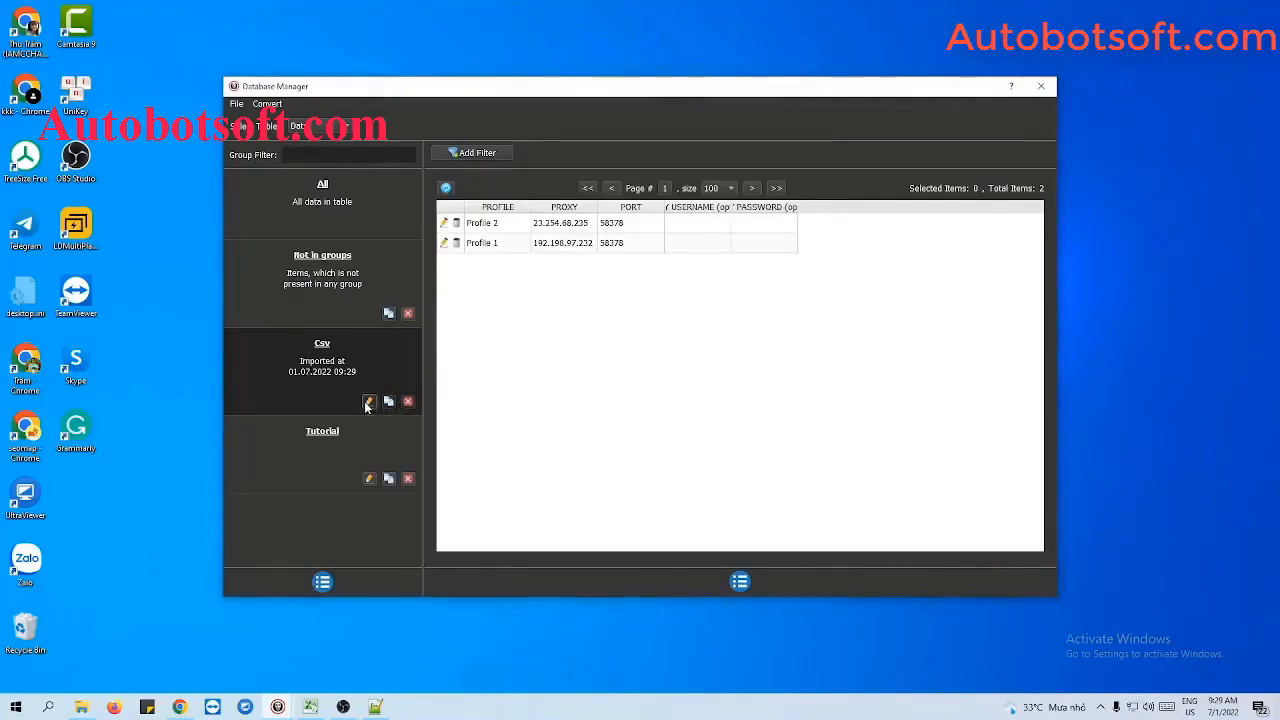
Step: Rename the imported Csv group as "Tutorial 2", keeping its description
{"action": "left_click", "coordinate": [368, 402]}
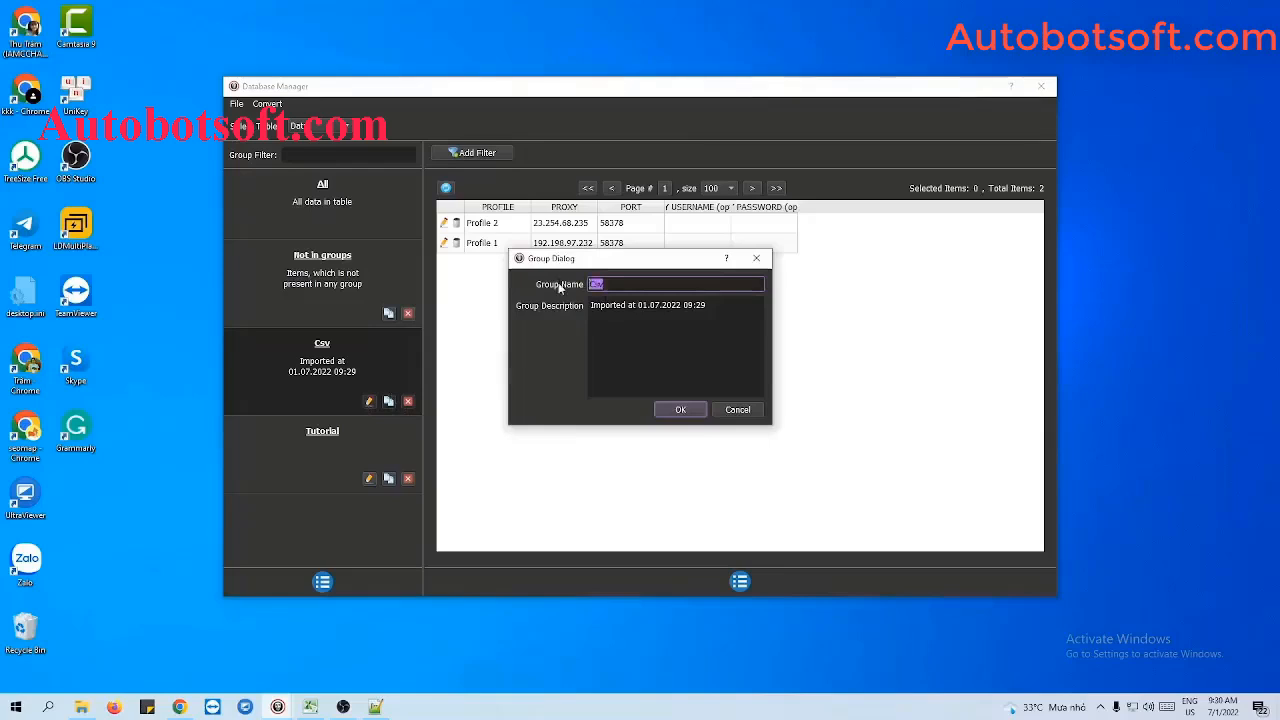
{"action": "type", "text": "Tut"}
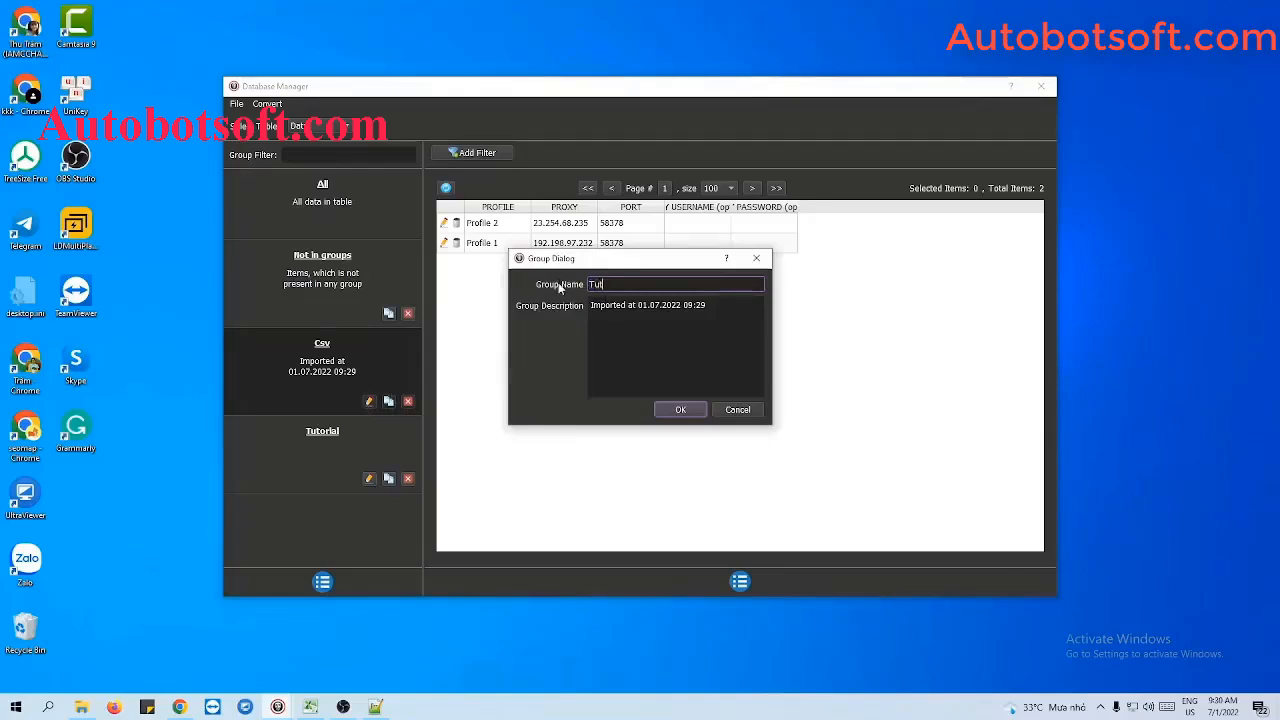
{"action": "type", "text": "orial 2"}
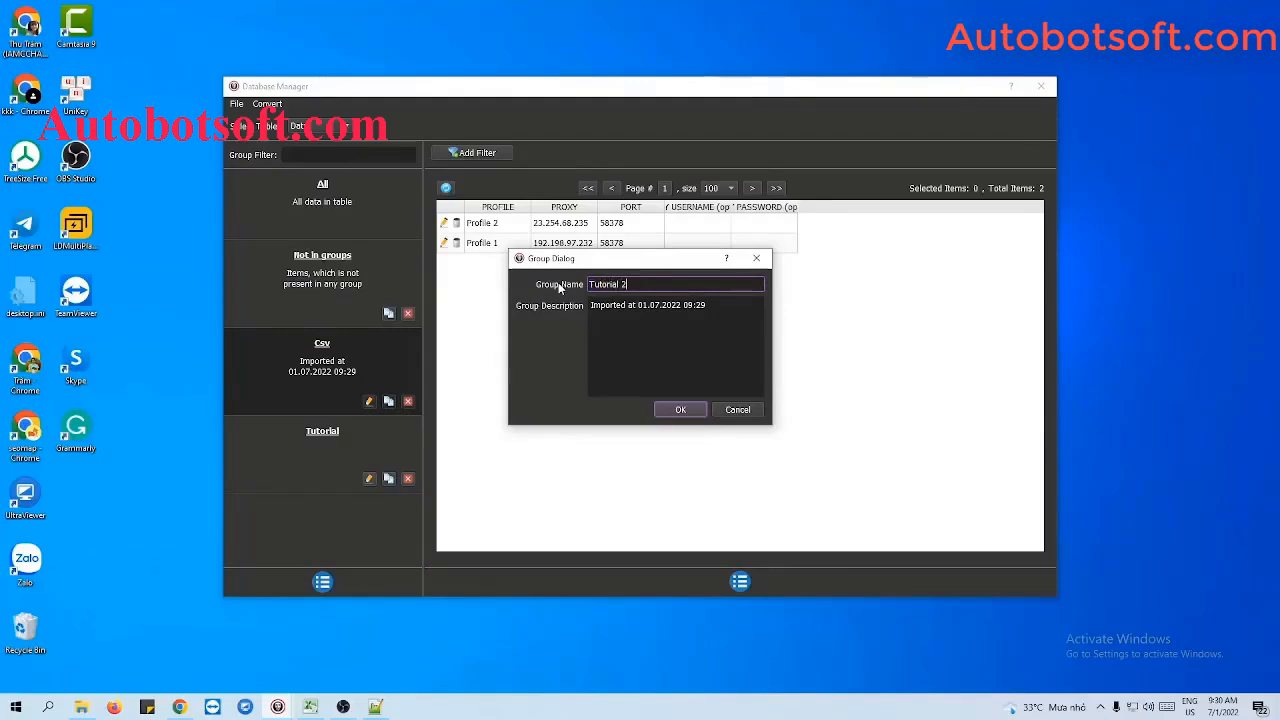
{"action": "left_click", "coordinate": [680, 411]}
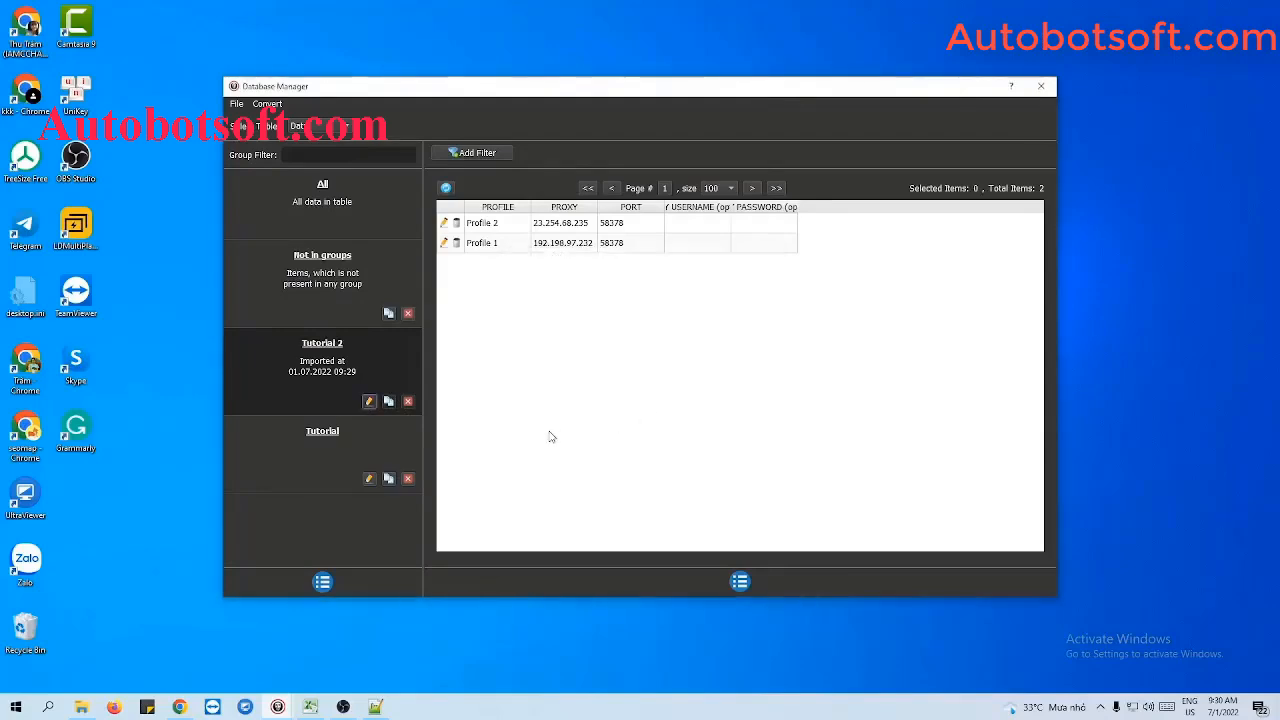
Step: Close the Database Manager and select only the Tutorial 2 group as the Data source in the multibrowsers settings
{"action": "left_click", "coordinate": [1041, 86]}
{"action": "left_click", "coordinate": [697, 340]}
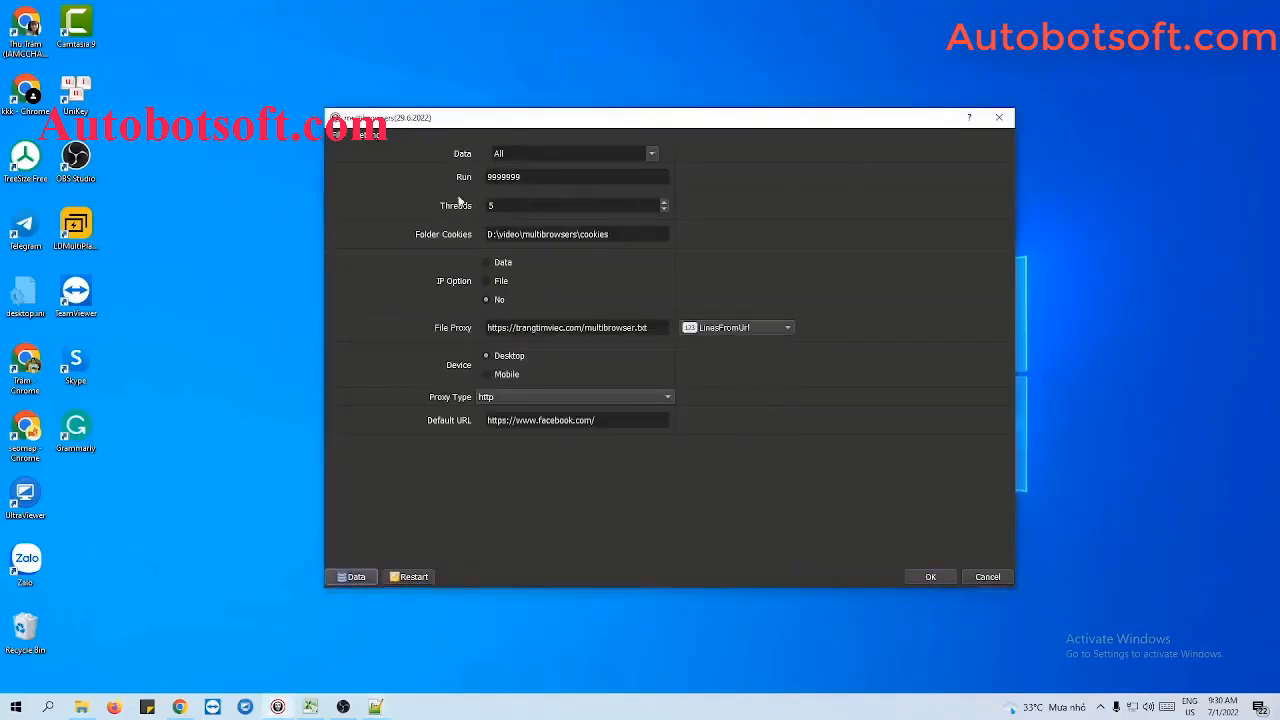
{"action": "left_click", "coordinate": [652, 154]}
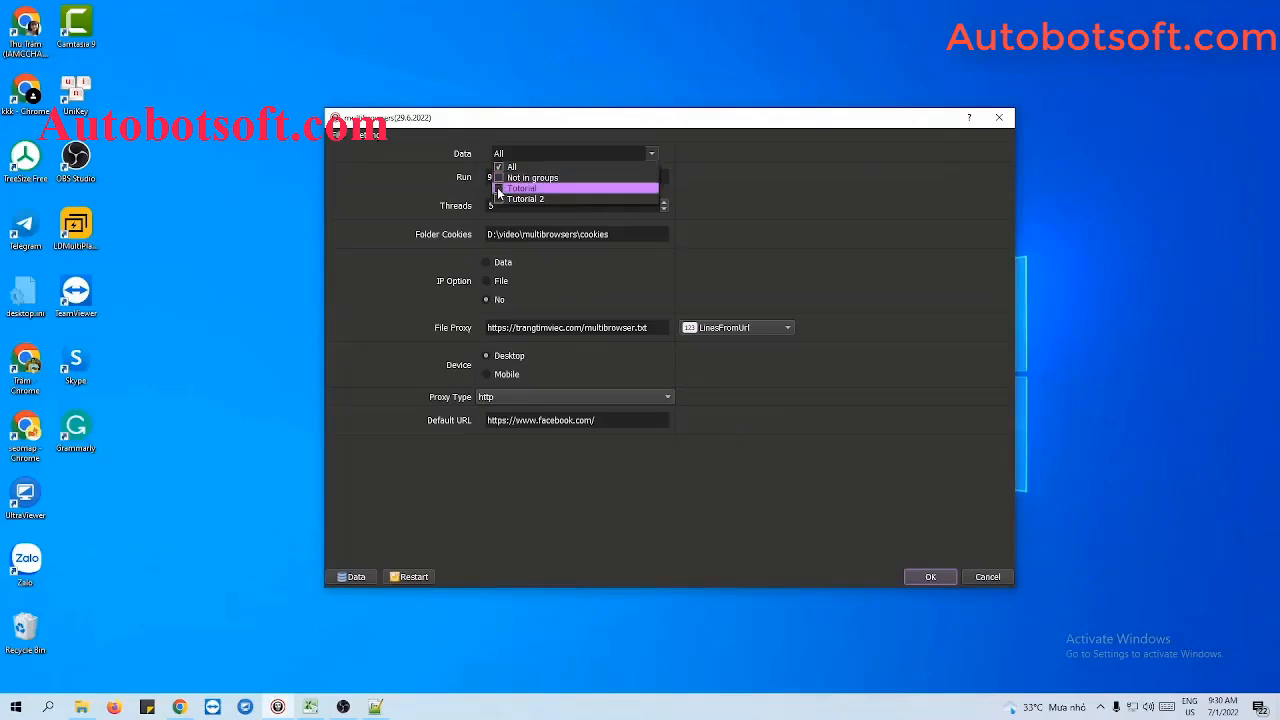
{"action": "left_click", "coordinate": [498, 200]}
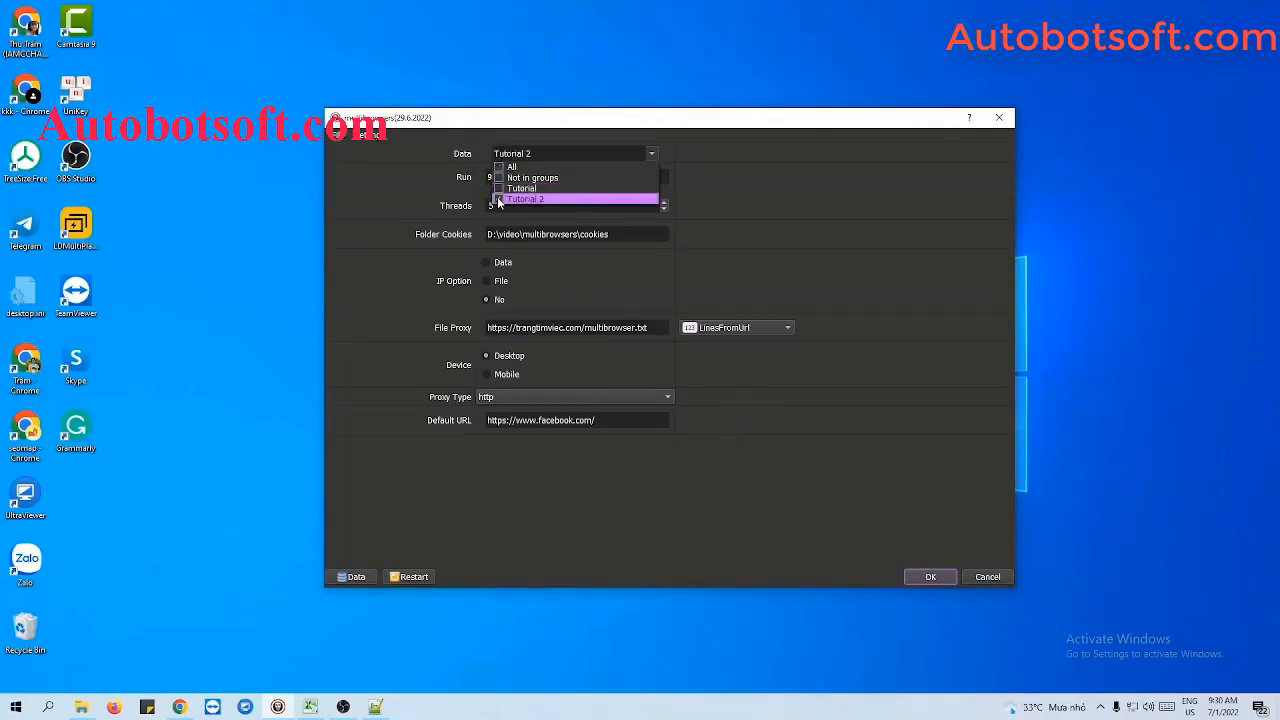
{"action": "left_click", "coordinate": [758, 188]}
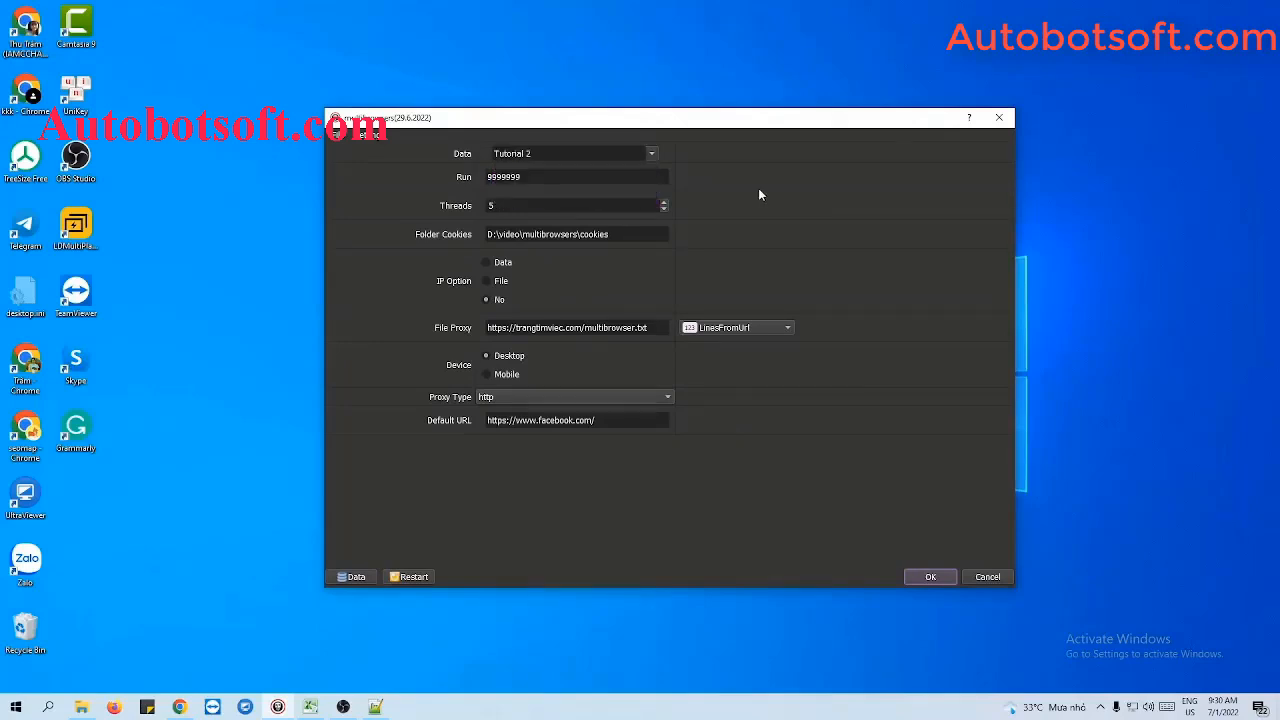
Step: Set the Run value to 1000
{"action": "left_click", "coordinate": [570, 177]}
{"action": "left_click_drag", "start_coordinate": [538, 178], "coordinate": [476, 180]}
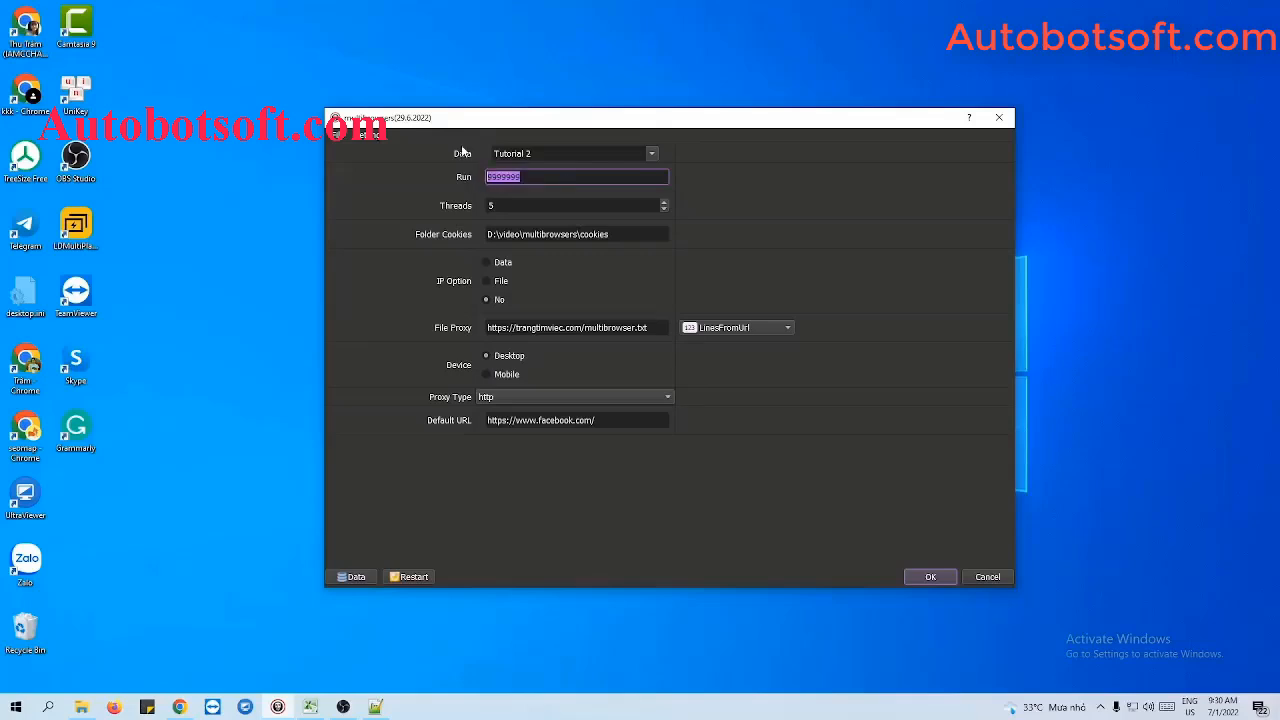
{"action": "type", "text": "1000"}
{"action": "key", "text": "Tab"}
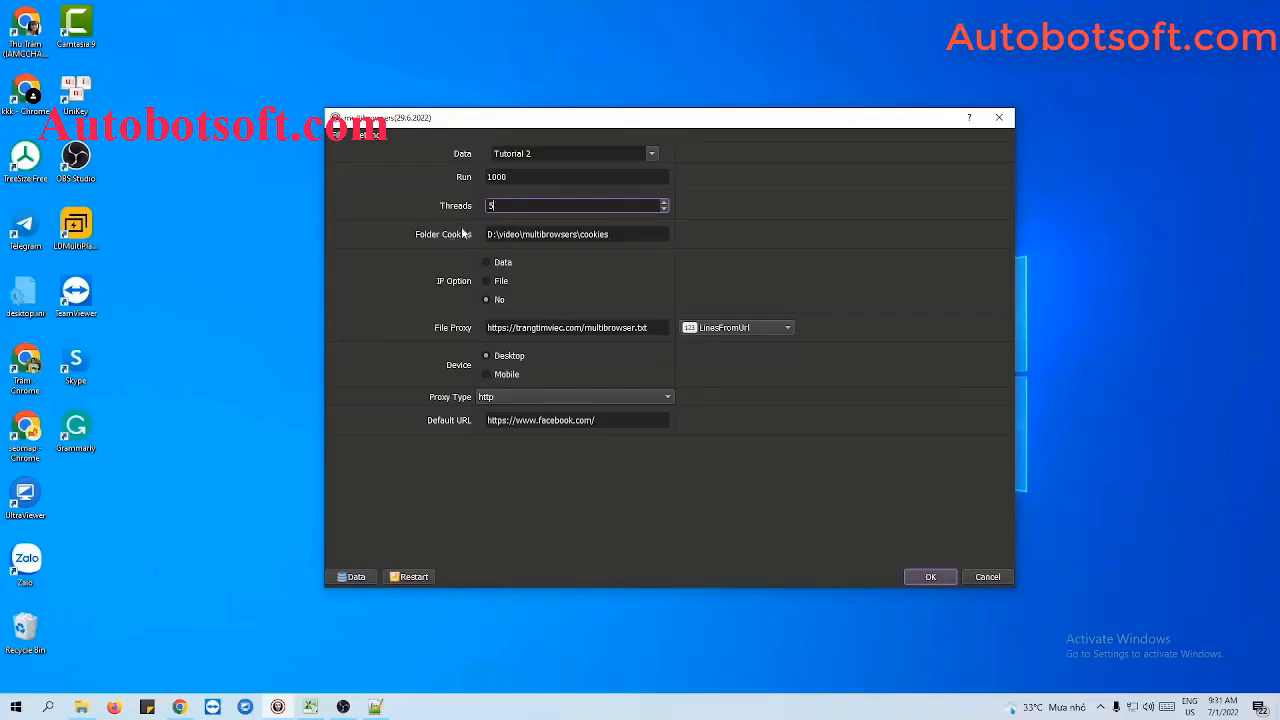
Step: Switch to File Explorer and create a folder named cookies in the Multibrowsers folder
{"action": "left_click", "coordinate": [81, 707]}
{"action": "right_click", "coordinate": [425, 342]}
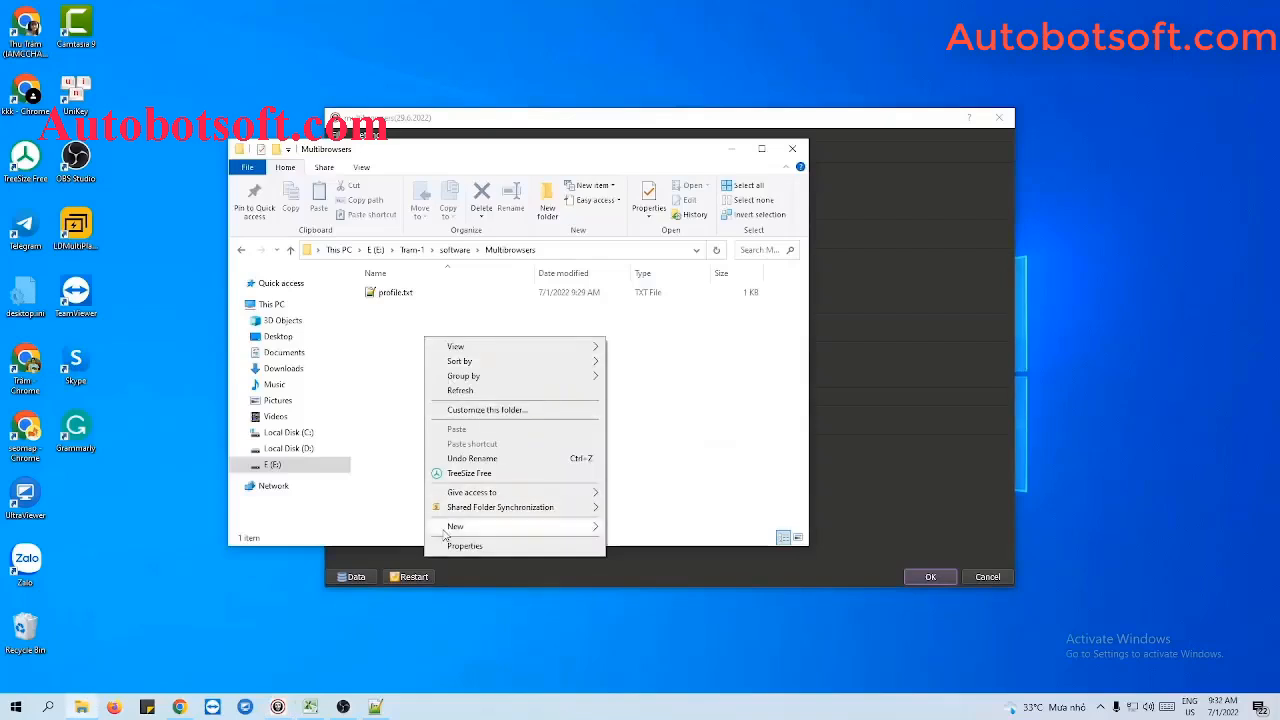
{"action": "mouse_move", "coordinate": [447, 527]}
{"action": "left_click", "coordinate": [634, 528]}
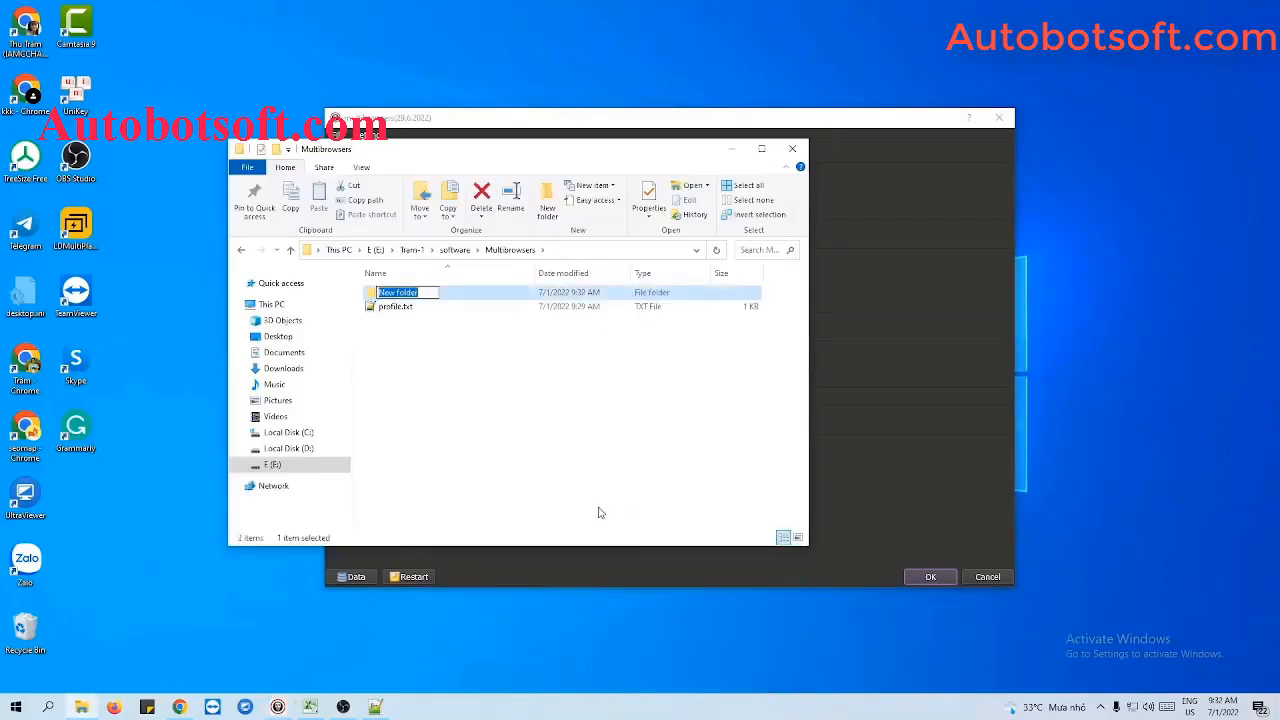
{"action": "type", "text": "cookies"}
{"action": "key", "text": "Return"}
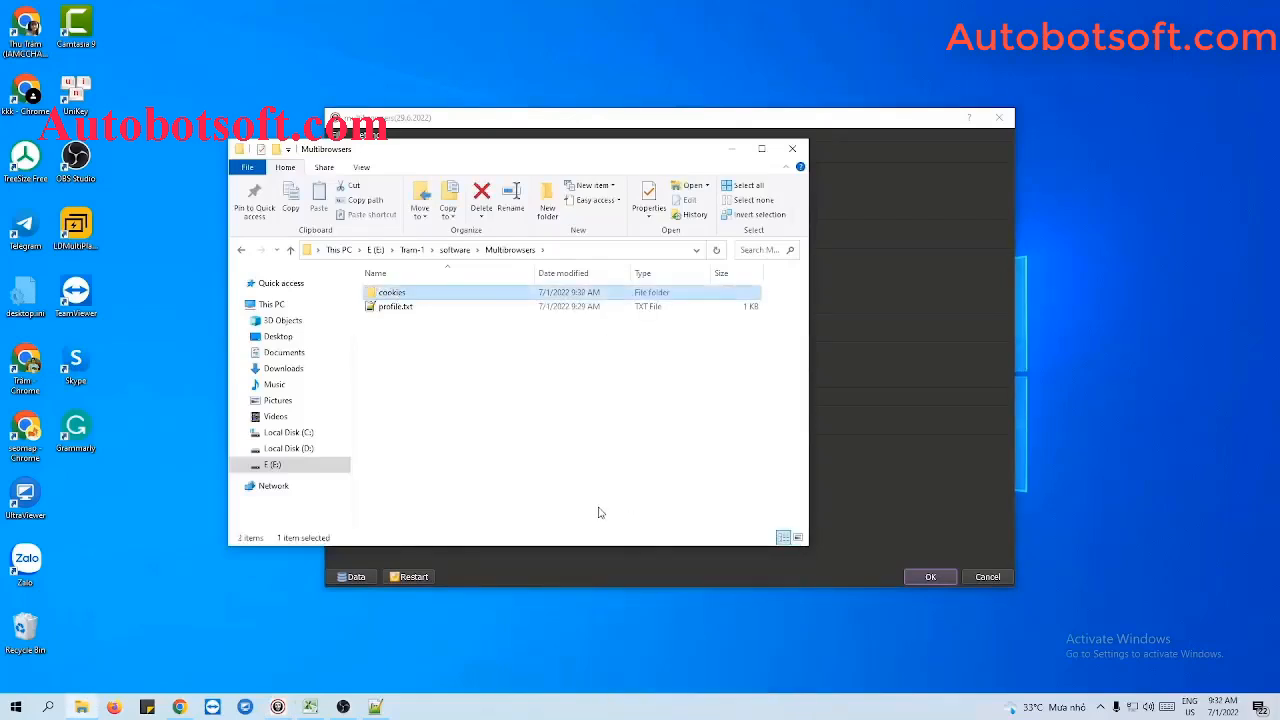
Step: Copy the path of the new cookies folder and set it as Folder Cookies in the multibrowsers settings
{"action": "double_click", "coordinate": [460, 293]}
{"action": "left_click", "coordinate": [610, 252]}
{"action": "key", "text": "ctrl+c"}
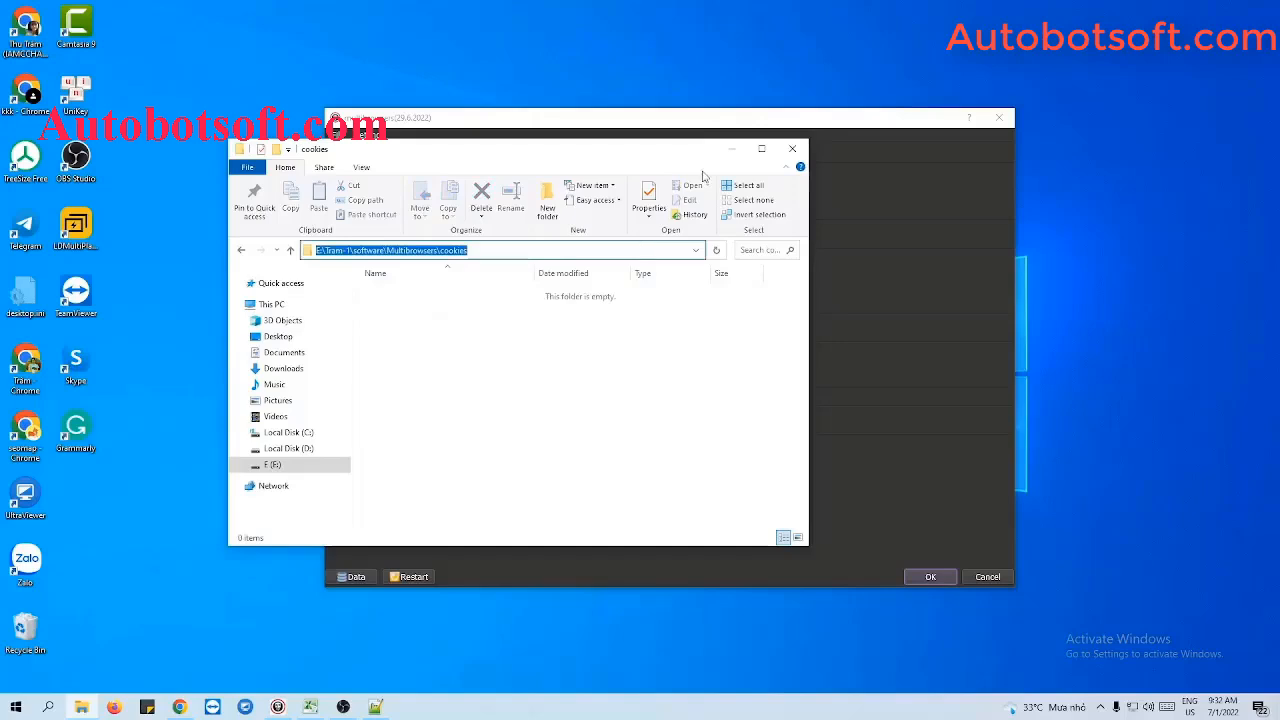
{"action": "left_click", "coordinate": [731, 148]}
{"action": "double_click", "coordinate": [655, 231]}
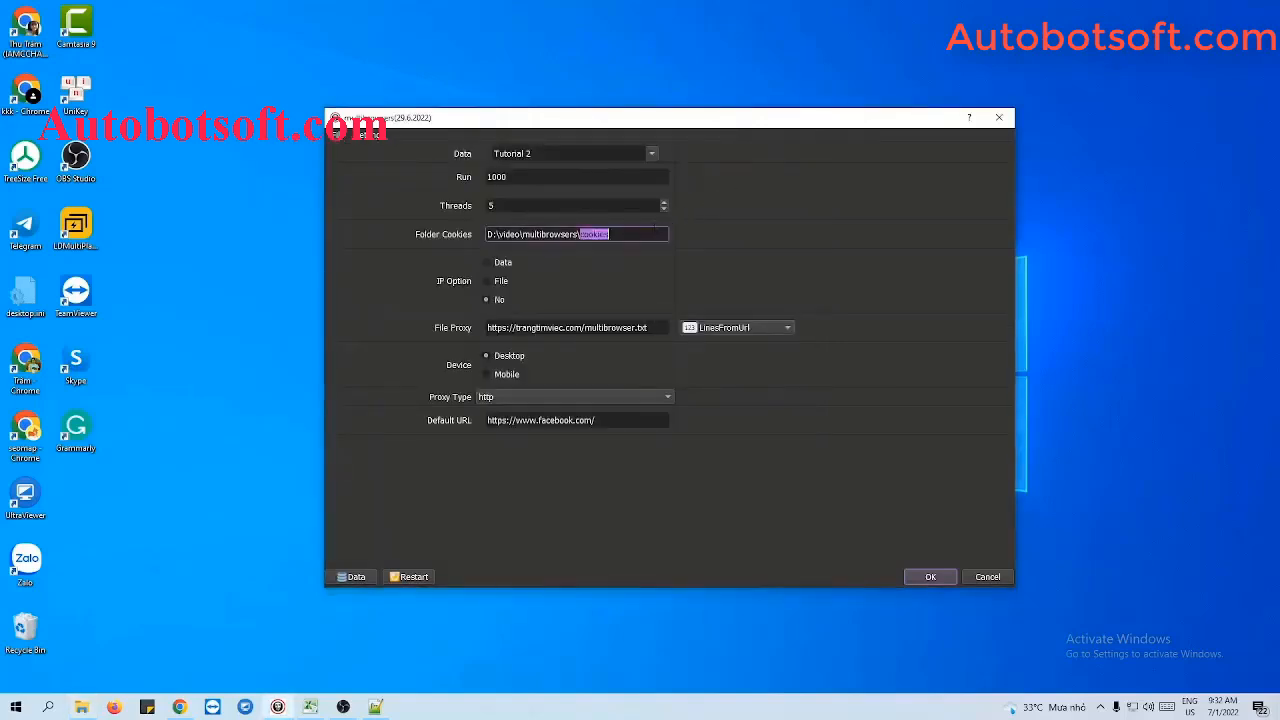
{"action": "key", "text": "ctrl+a"}
{"action": "key", "text": "ctrl+v"}
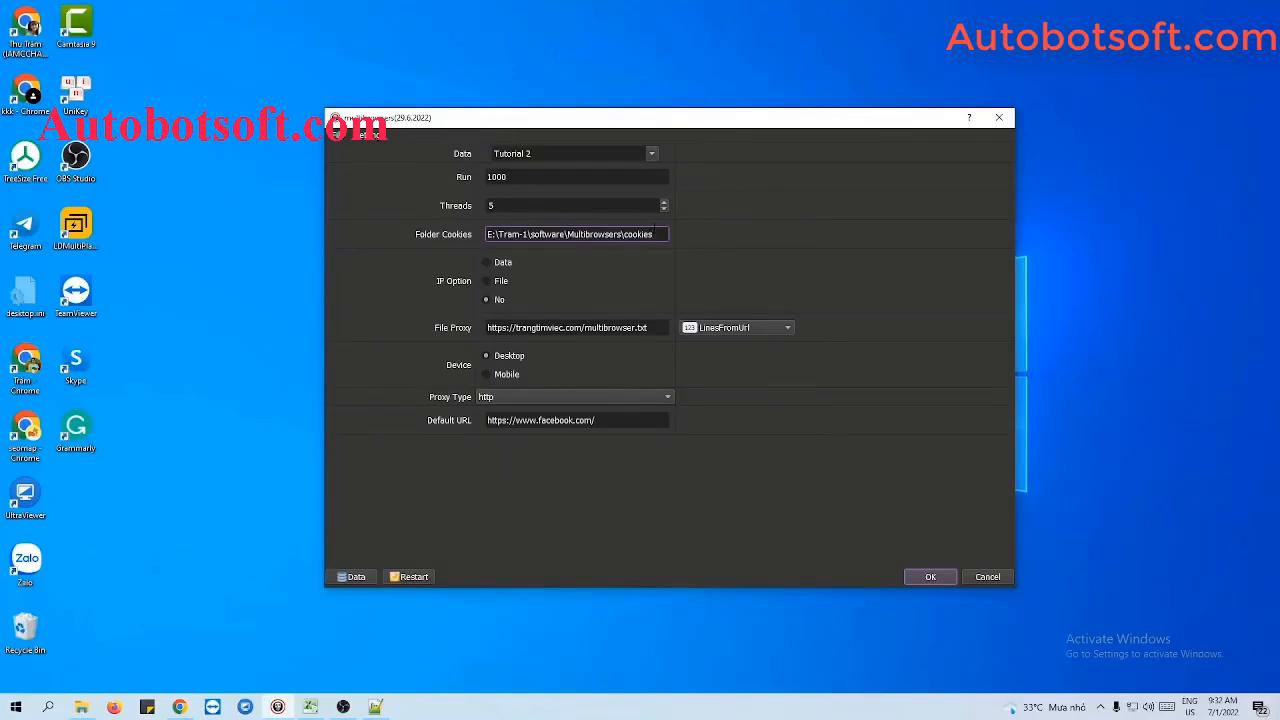
Step: Choose the Data IP option and examine the proxies stored for the profiles in the Database Manager
{"action": "left_click", "coordinate": [613, 261]}
{"action": "left_click", "coordinate": [486, 263]}
{"action": "left_click", "coordinate": [350, 577]}
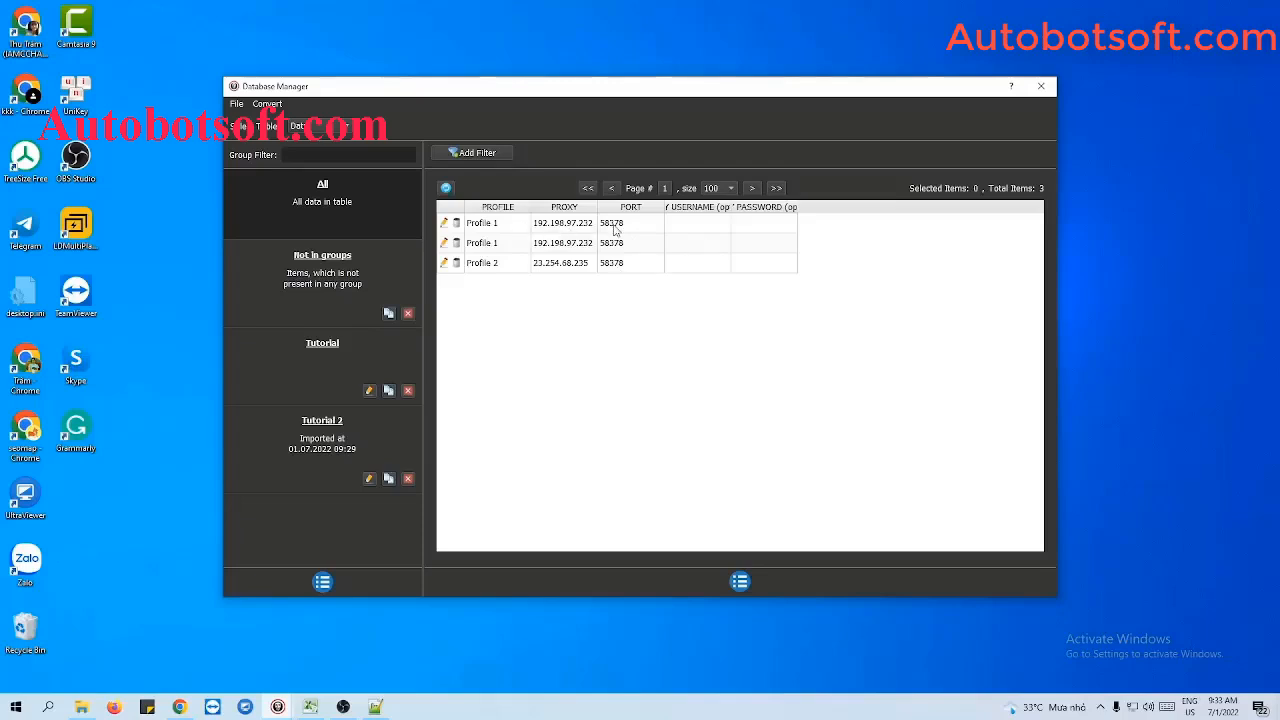
{"action": "left_click", "coordinate": [1052, 86]}
Step: Set the IP option to File and the File Proxy source type to LinesFromFile
{"action": "left_click", "coordinate": [487, 282]}
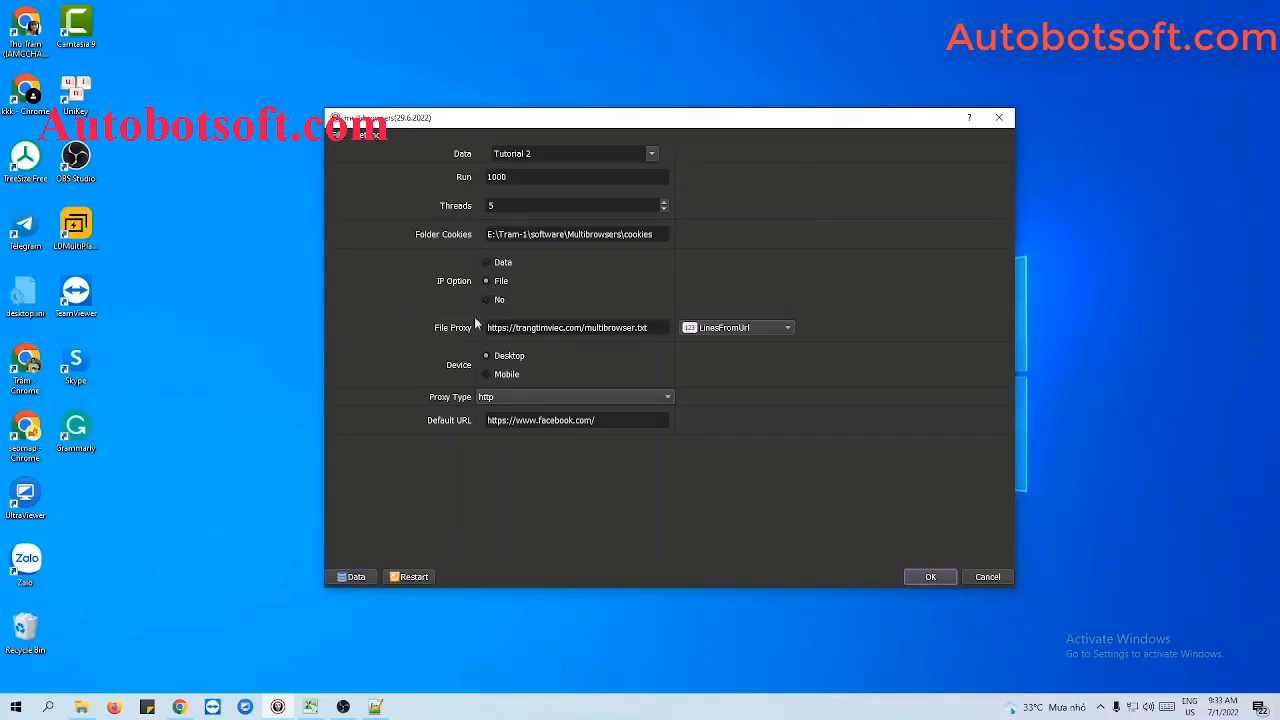
{"action": "left_click", "coordinate": [718, 332]}
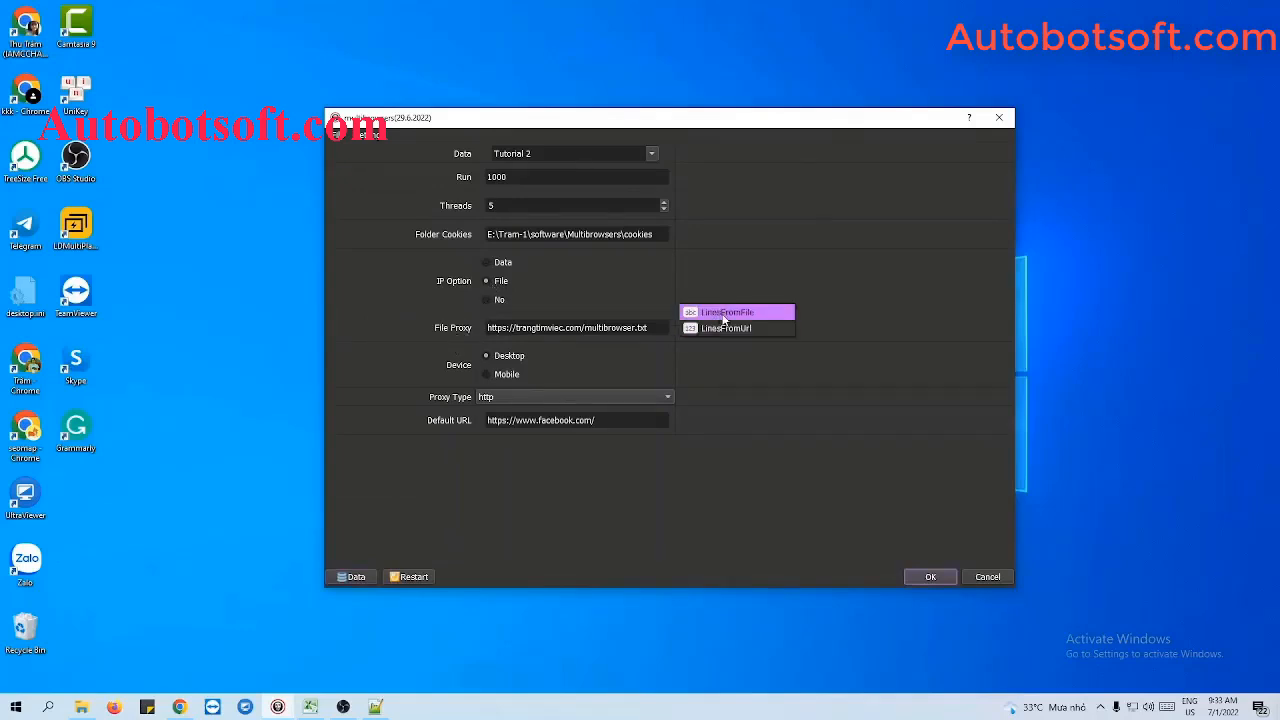
{"action": "left_click", "coordinate": [724, 314]}
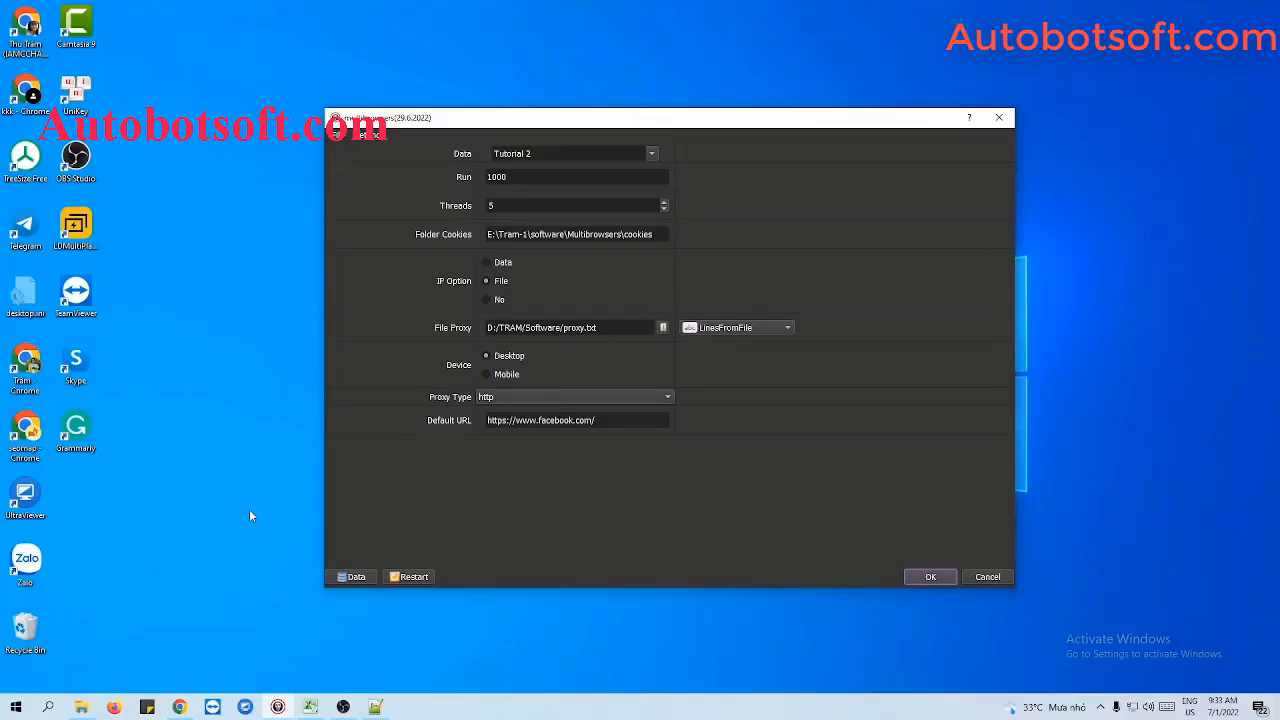
Step: Switch to File Explorer and create a text file named proxy.txt in the Multibrowsers folder
{"action": "left_click", "coordinate": [81, 707]}
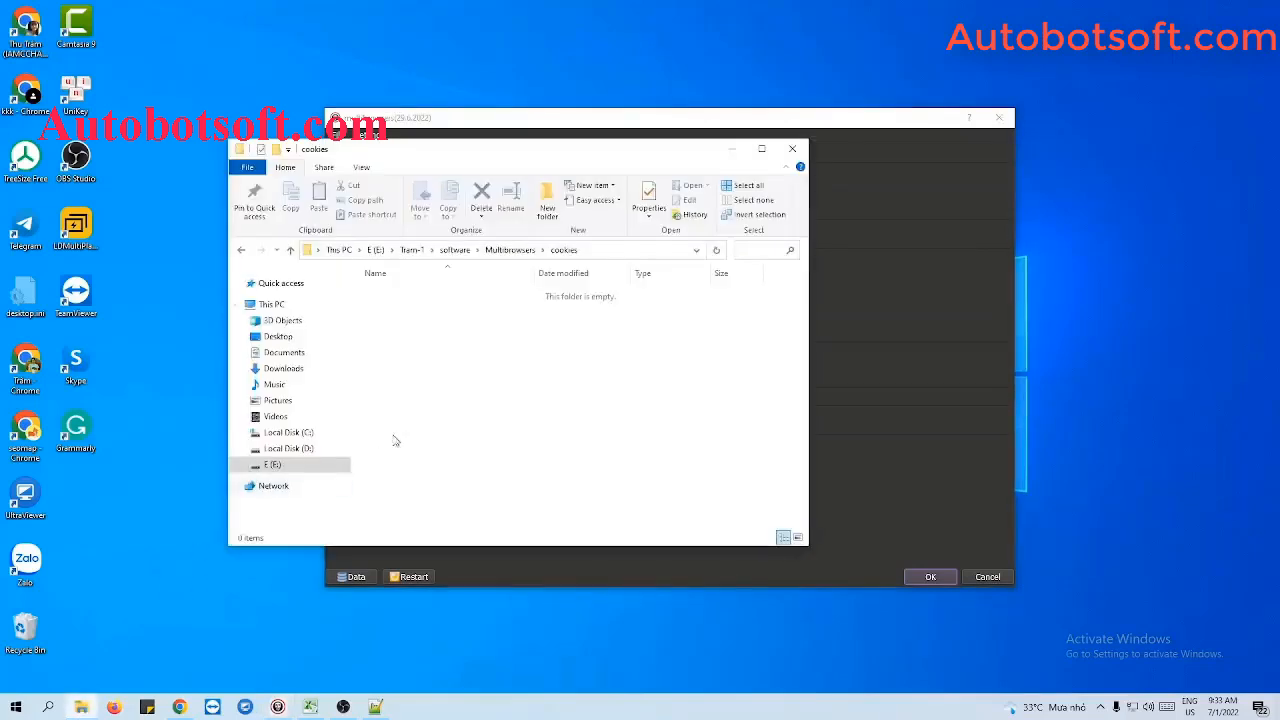
{"action": "left_click", "coordinate": [290, 249]}
{"action": "right_click", "coordinate": [421, 355]}
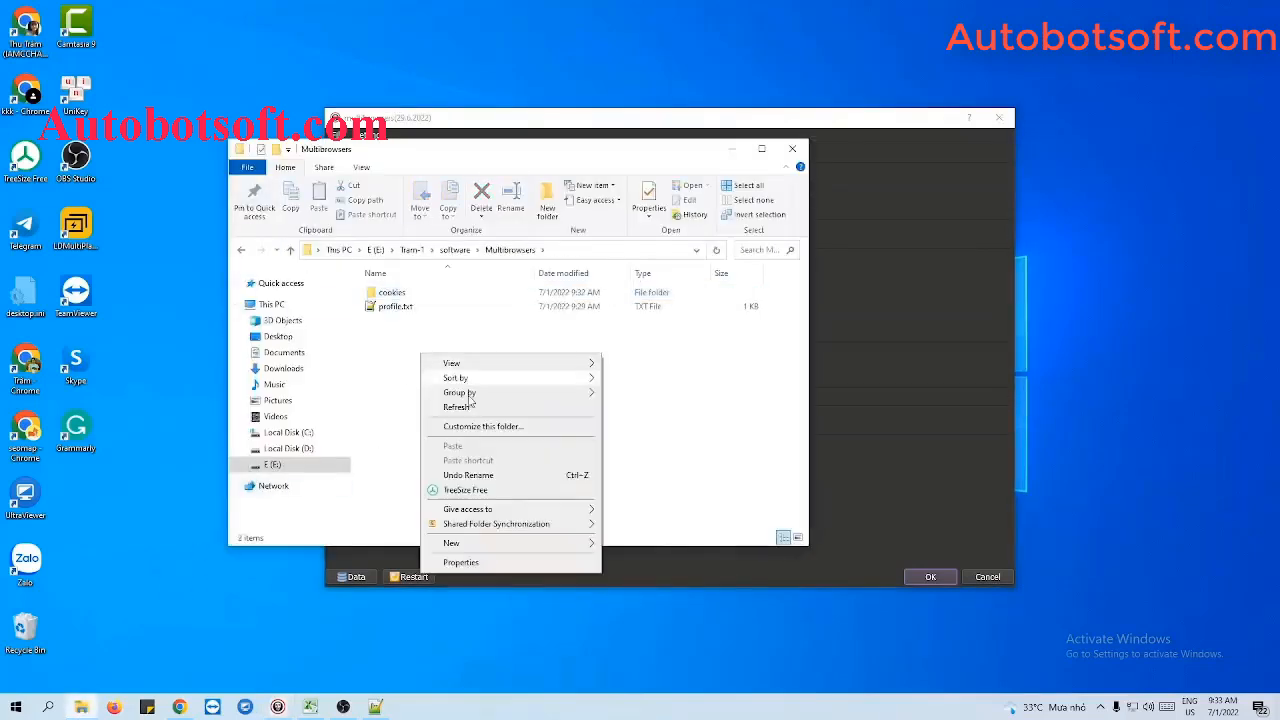
{"action": "mouse_move", "coordinate": [452, 543]}
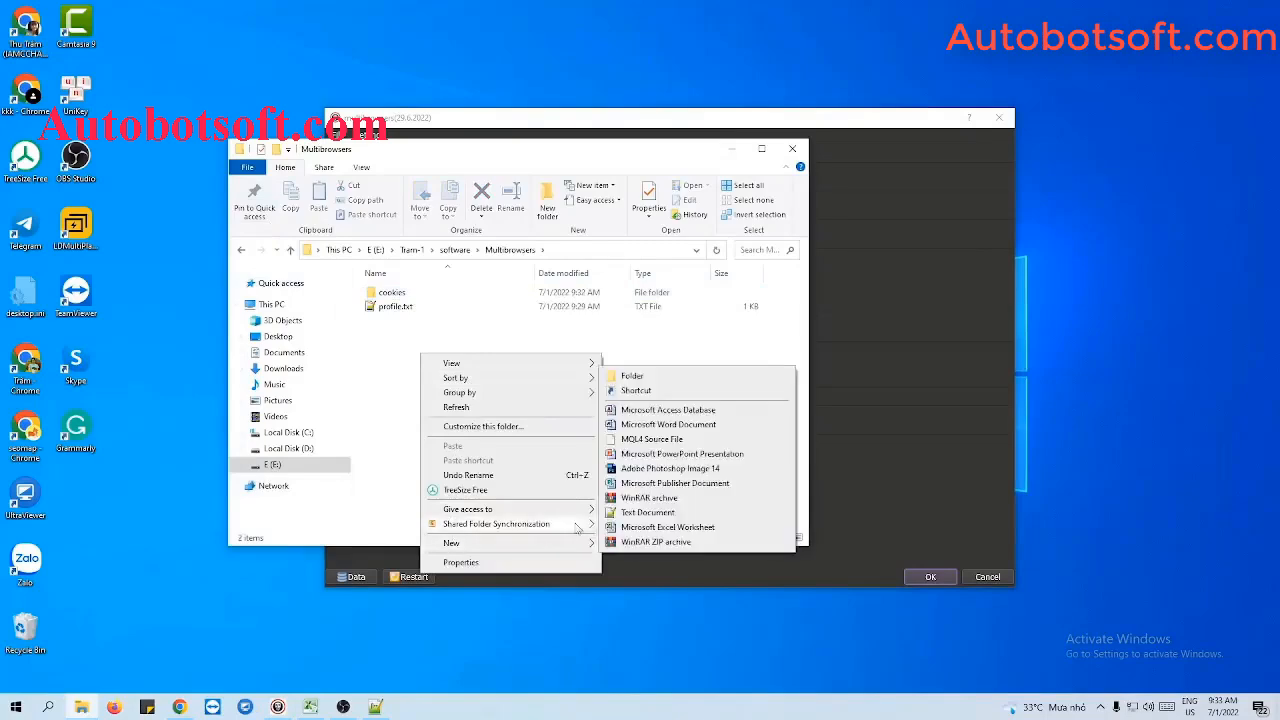
{"action": "left_click", "coordinate": [660, 512]}
{"action": "type", "text": "proxy.txt"}
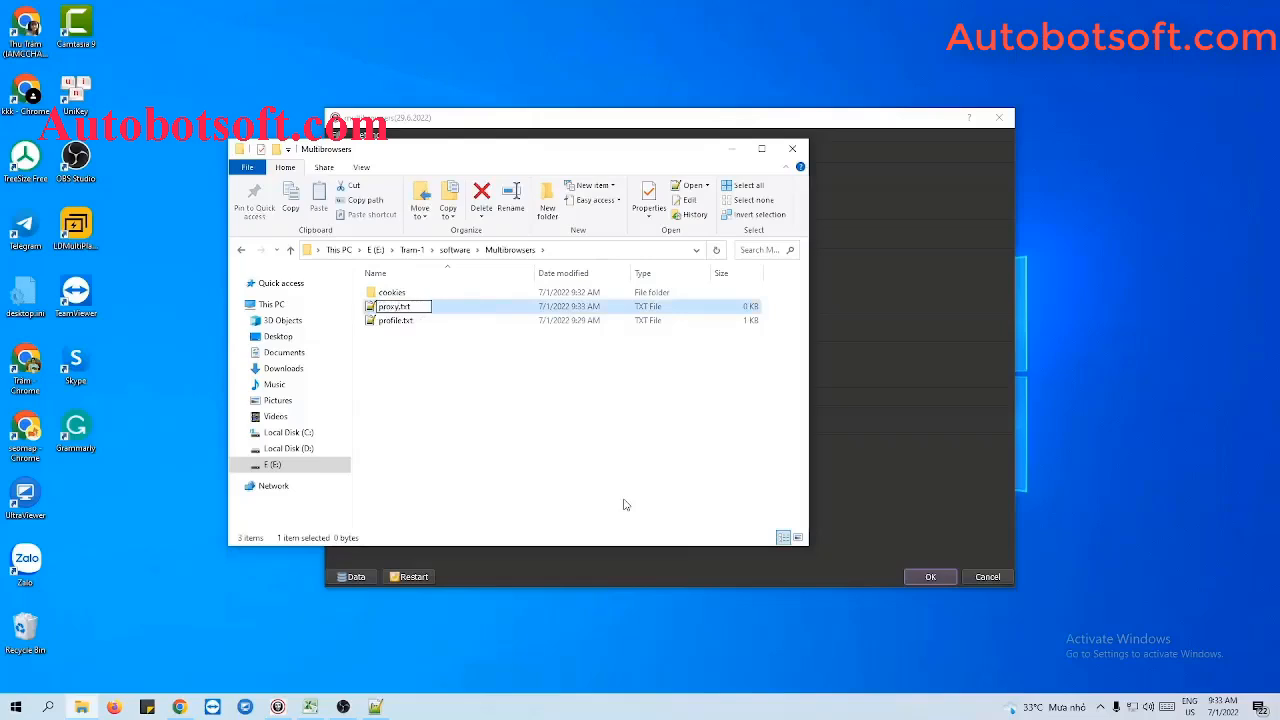
{"action": "key", "text": "Return"}
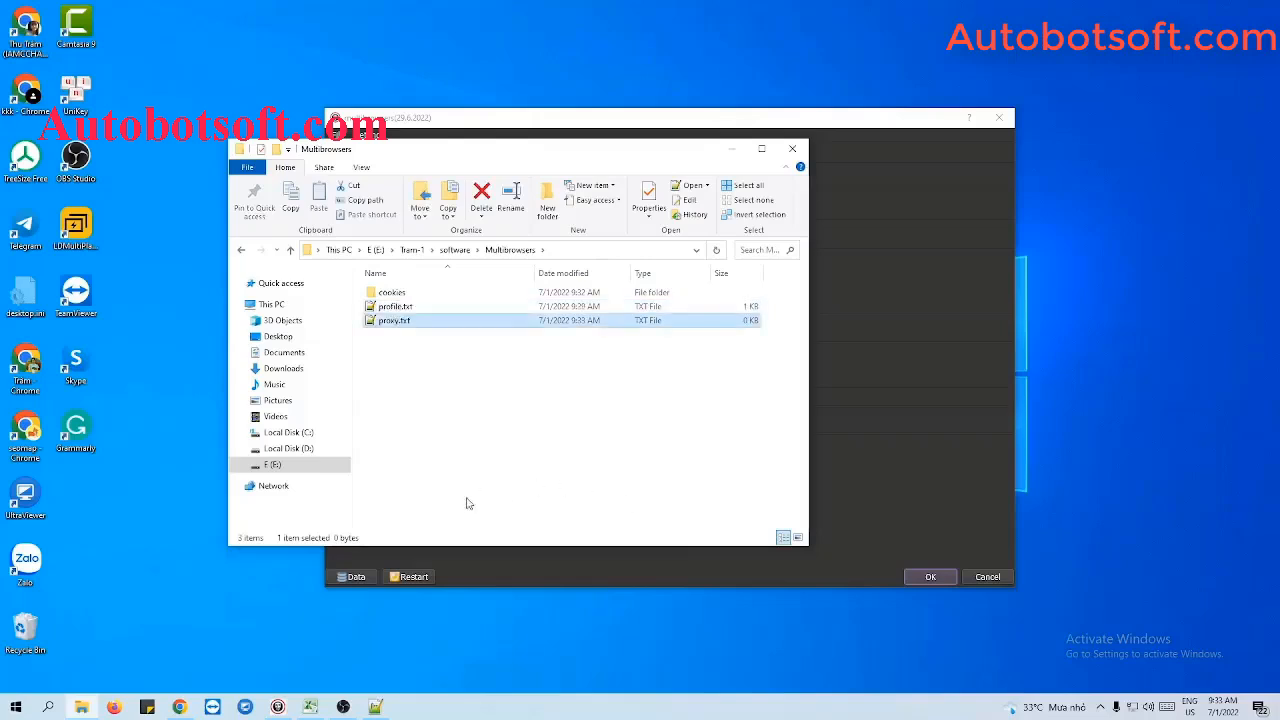
Step: Paste the copied proxy list into proxy.txt in Notepad++, remove the trailing blank line, and save the file
{"action": "left_click", "coordinate": [377, 705]}
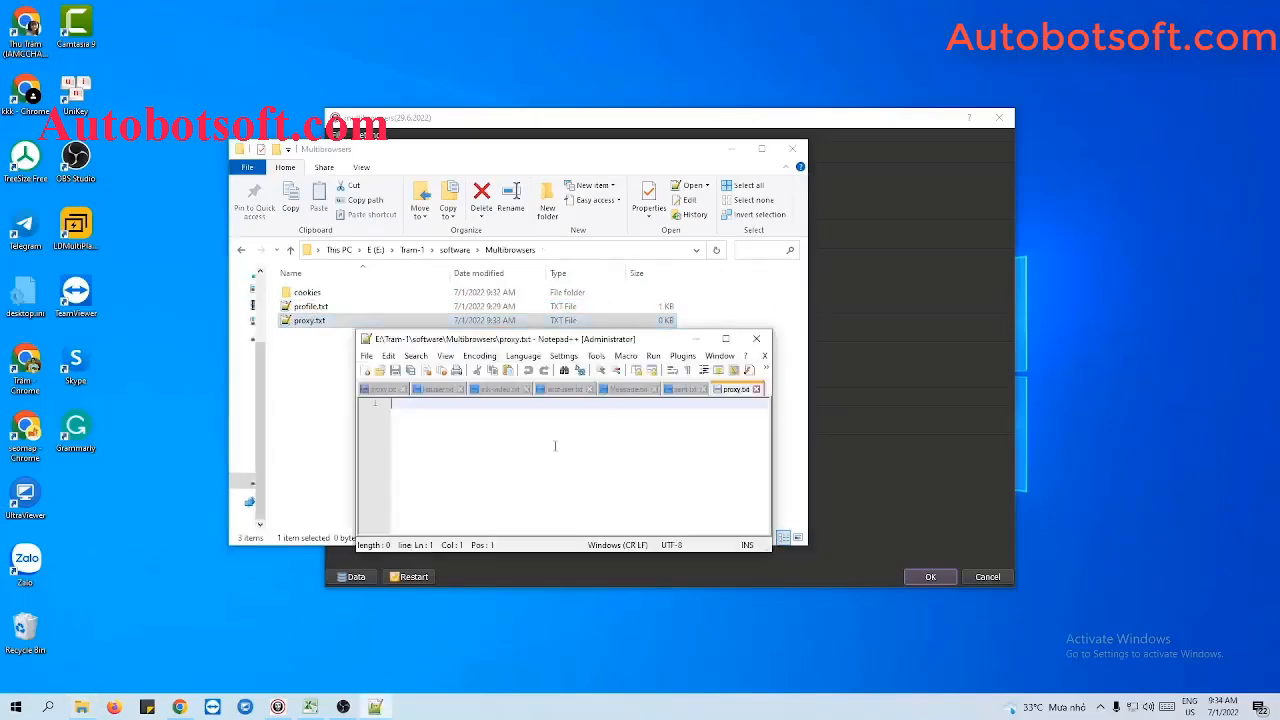
{"action": "left_click", "coordinate": [732, 149]}
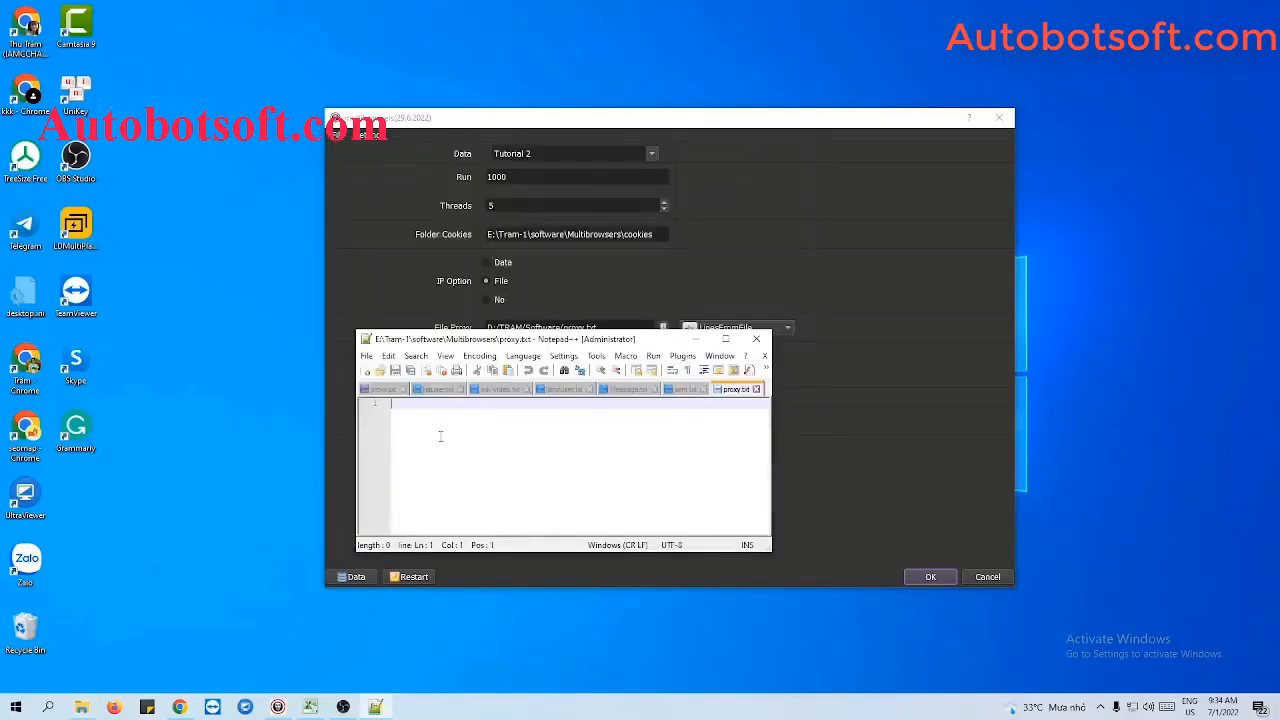
{"action": "key", "text": "ctrl+v"}
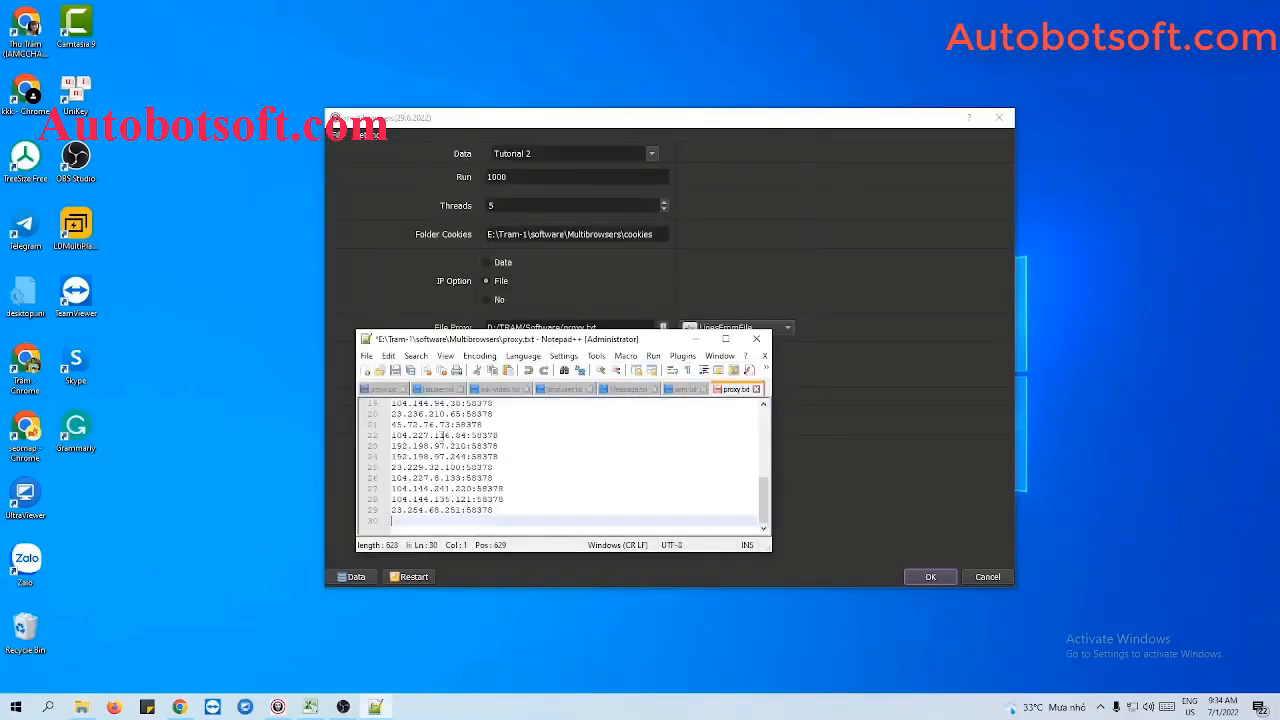
{"action": "key", "text": "BackSpace"}
{"action": "left_click", "coordinate": [395, 370]}
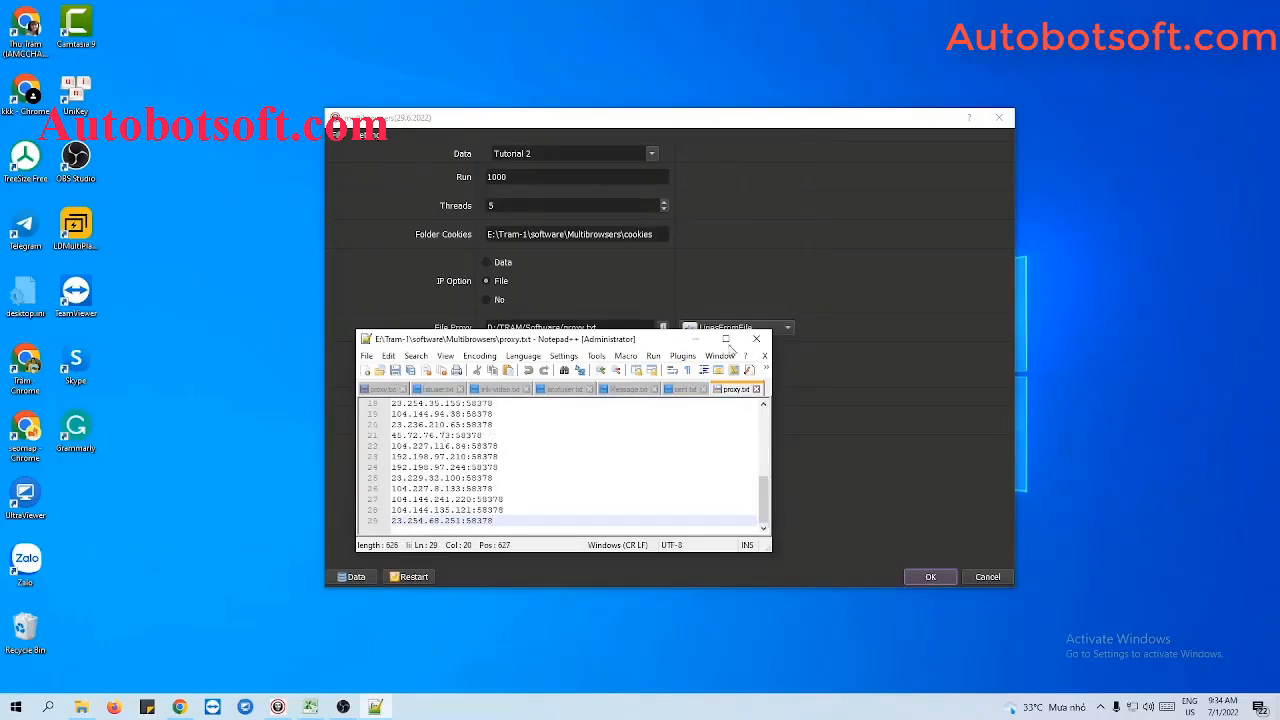
Step: Minimise Notepad++ and choose proxy.txt from the Multibrowsers folder as the File Proxy in multibrowsers
{"action": "left_click", "coordinate": [704, 340]}
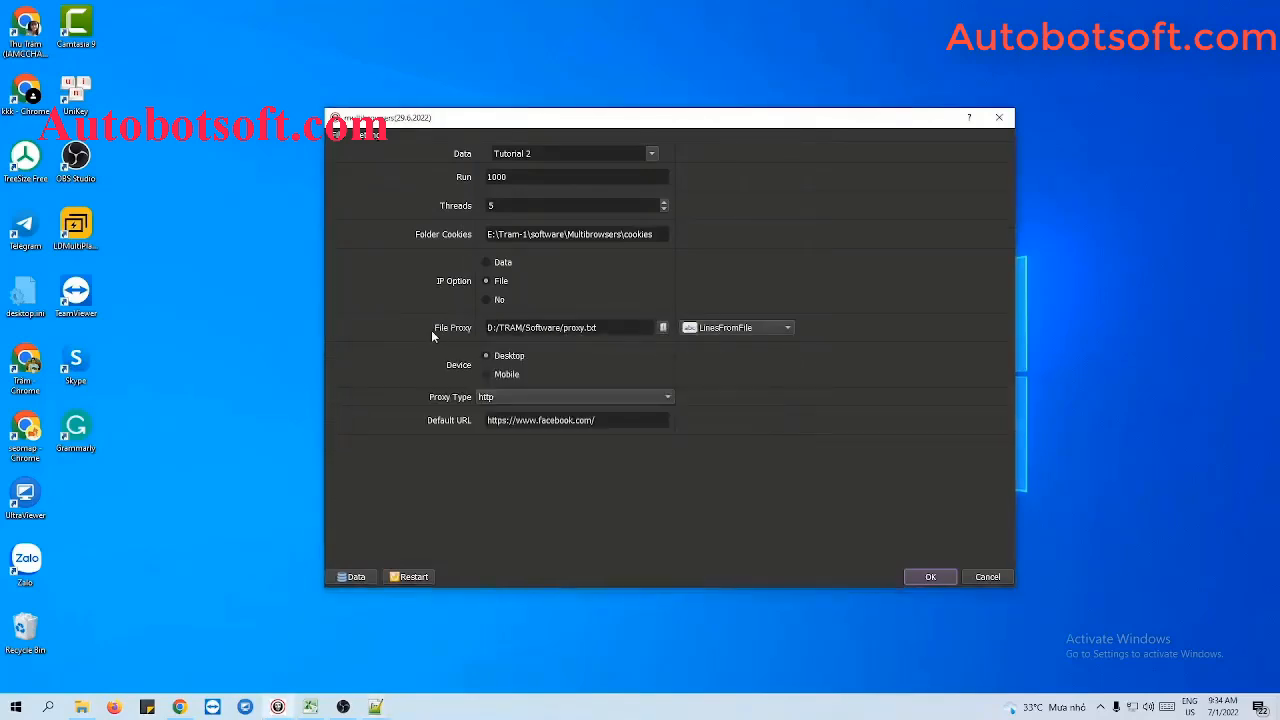
{"action": "left_click", "coordinate": [662, 327]}
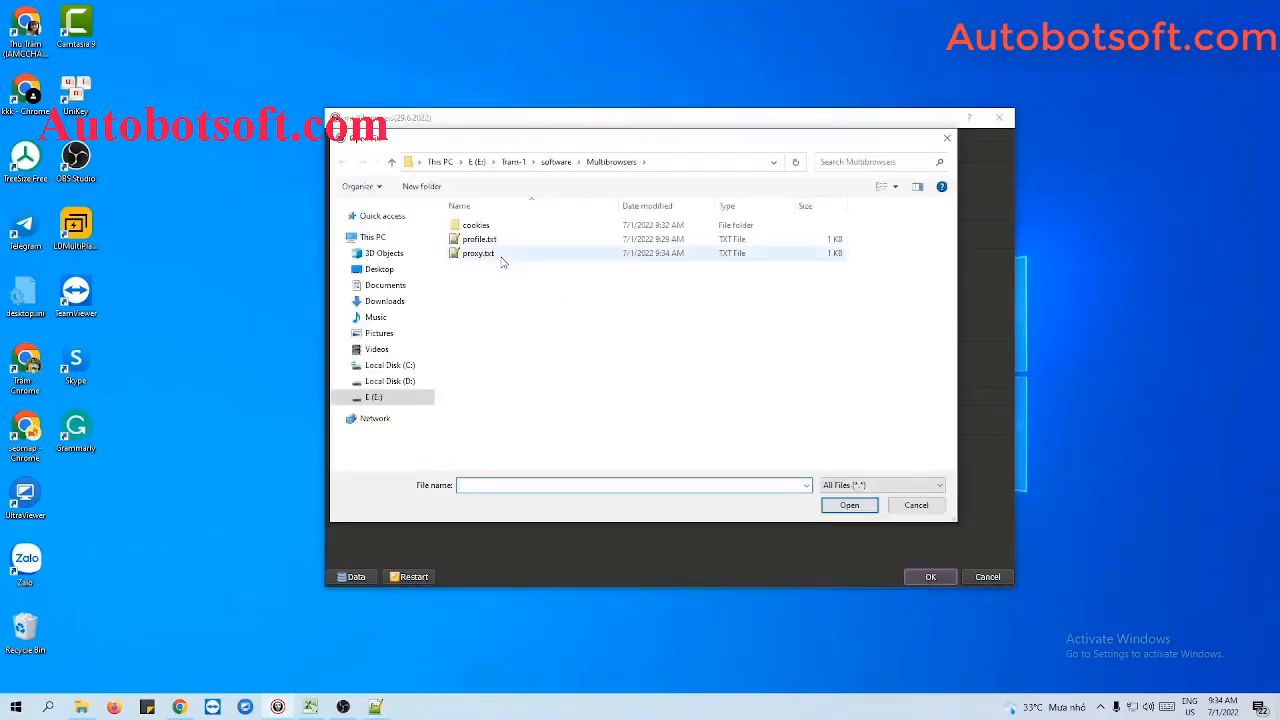
{"action": "left_click", "coordinate": [535, 254]}
{"action": "left_click", "coordinate": [849, 505]}
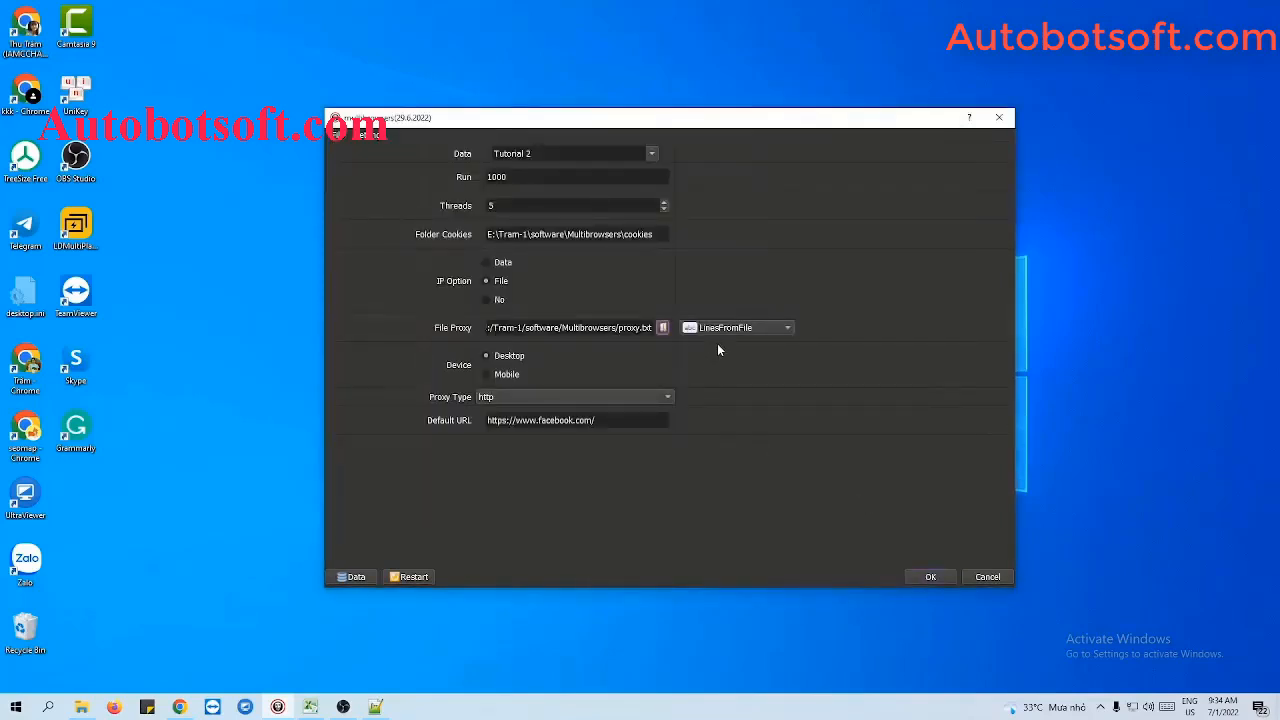
{"action": "left_click", "coordinate": [723, 331]}
{"action": "left_click", "coordinate": [725, 347]}
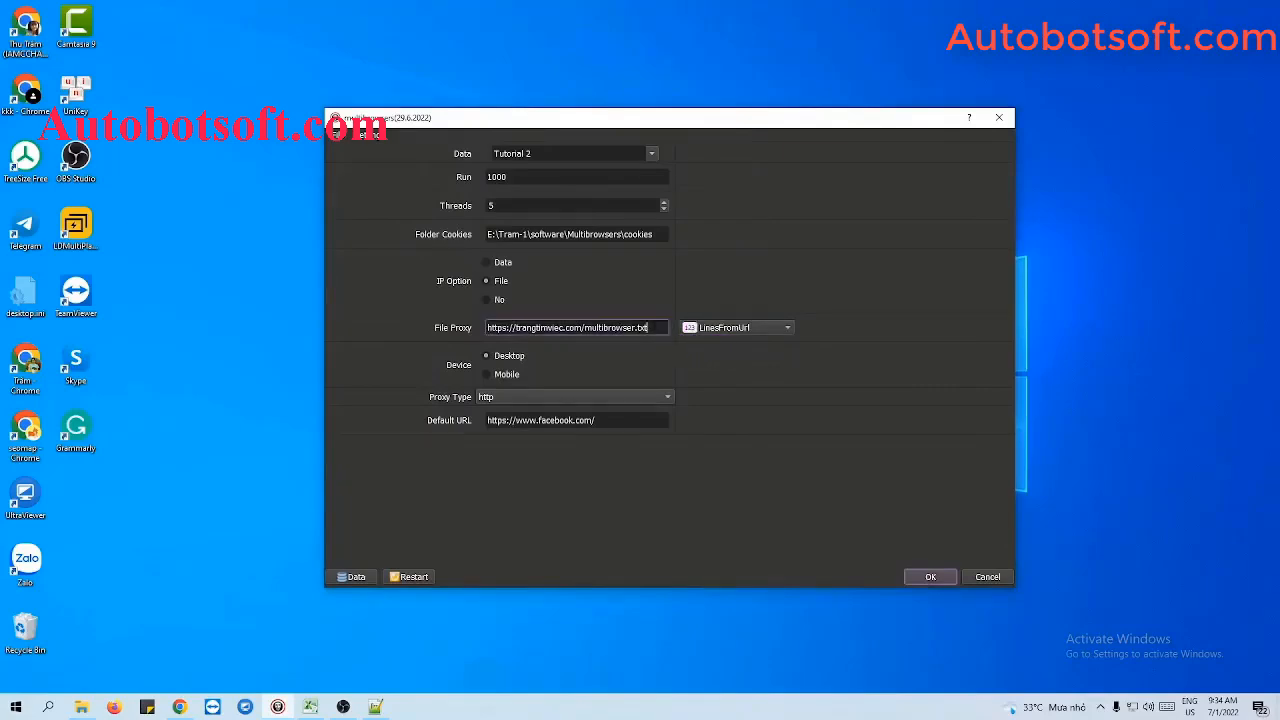
{"action": "left_click_drag", "start_coordinate": [648, 327], "coordinate": [486, 327]}
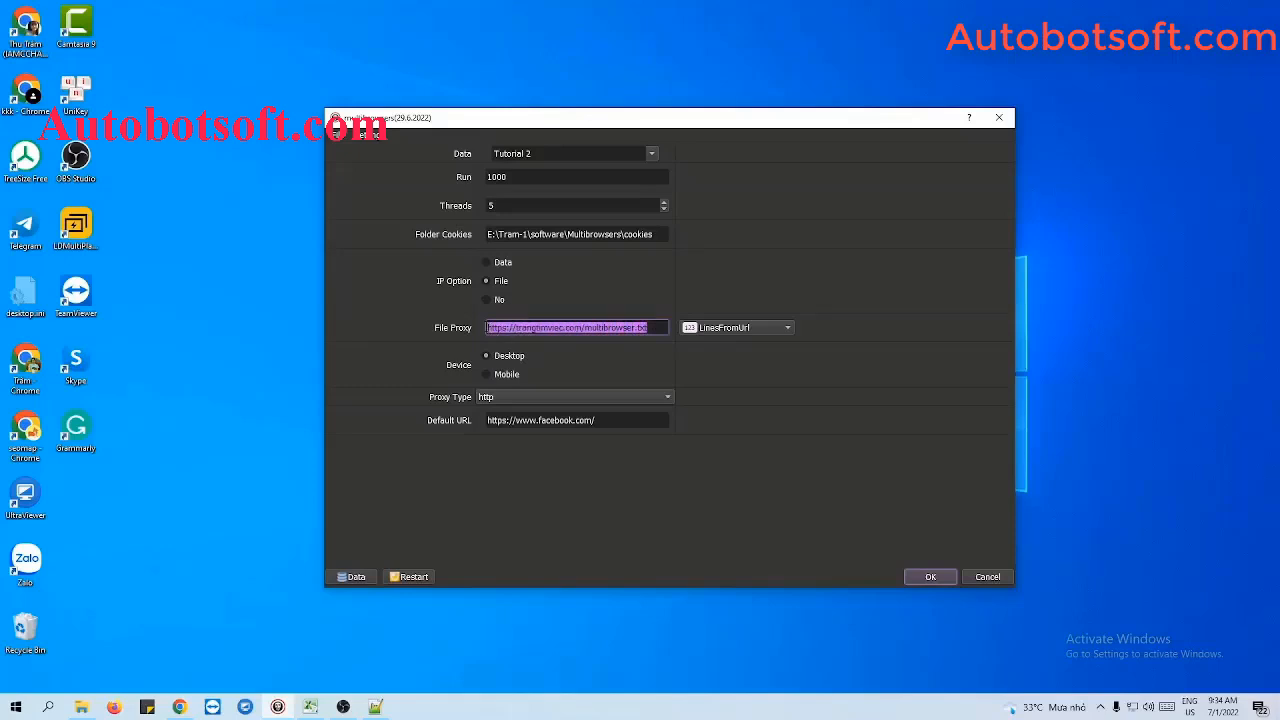
{"action": "left_click", "coordinate": [649, 327]}
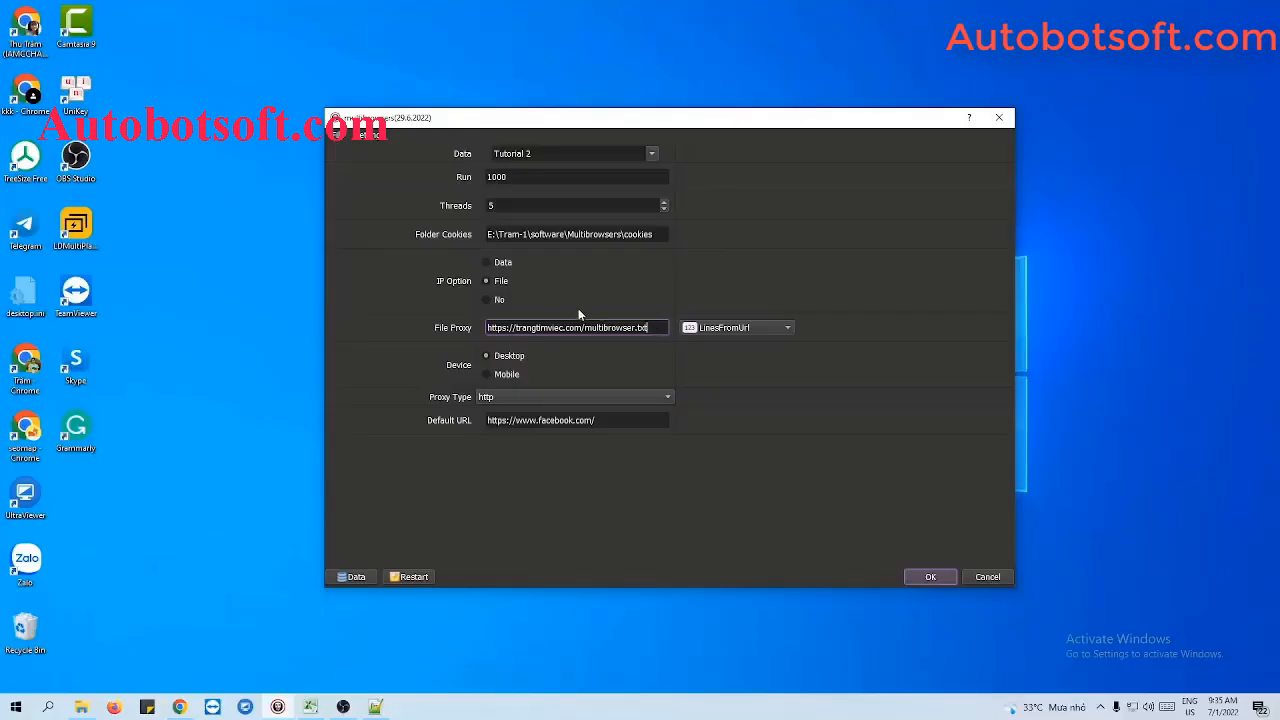
{"action": "left_click", "coordinate": [487, 301]}
{"action": "left_click", "coordinate": [487, 262]}
{"action": "left_click", "coordinate": [530, 420]}
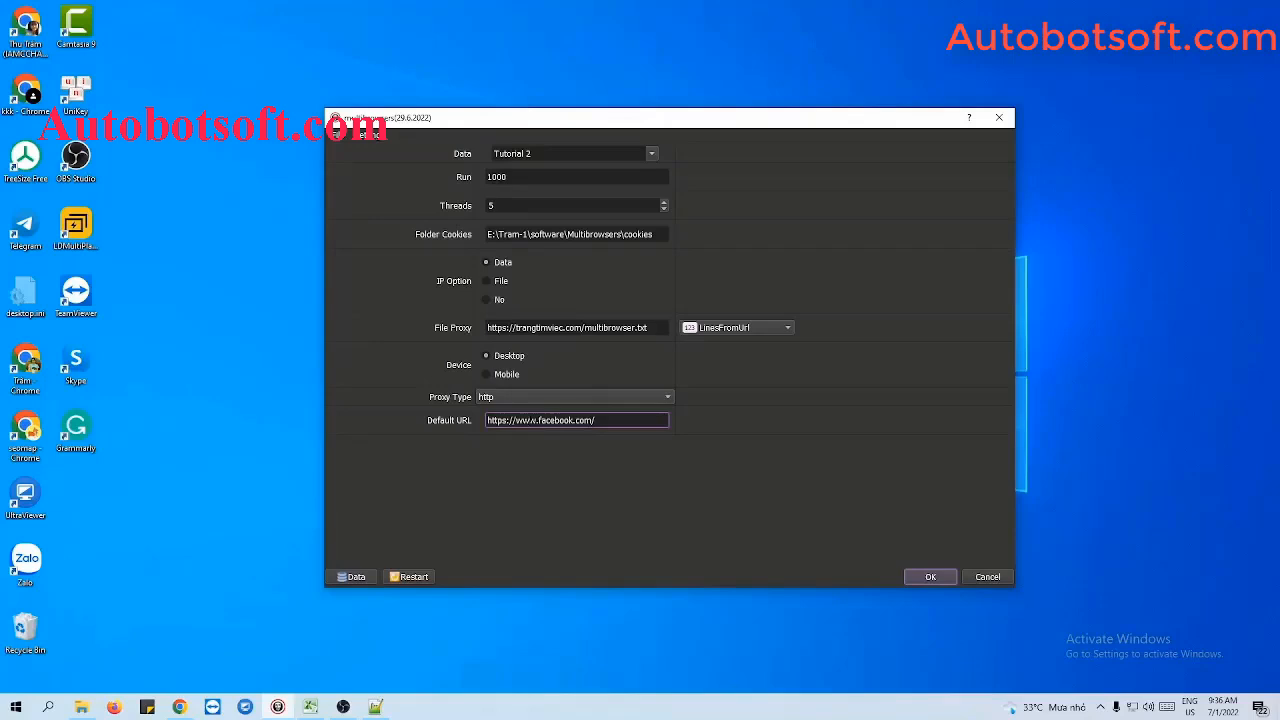
{"action": "left_click_drag", "start_coordinate": [596, 420], "coordinate": [487, 420]}
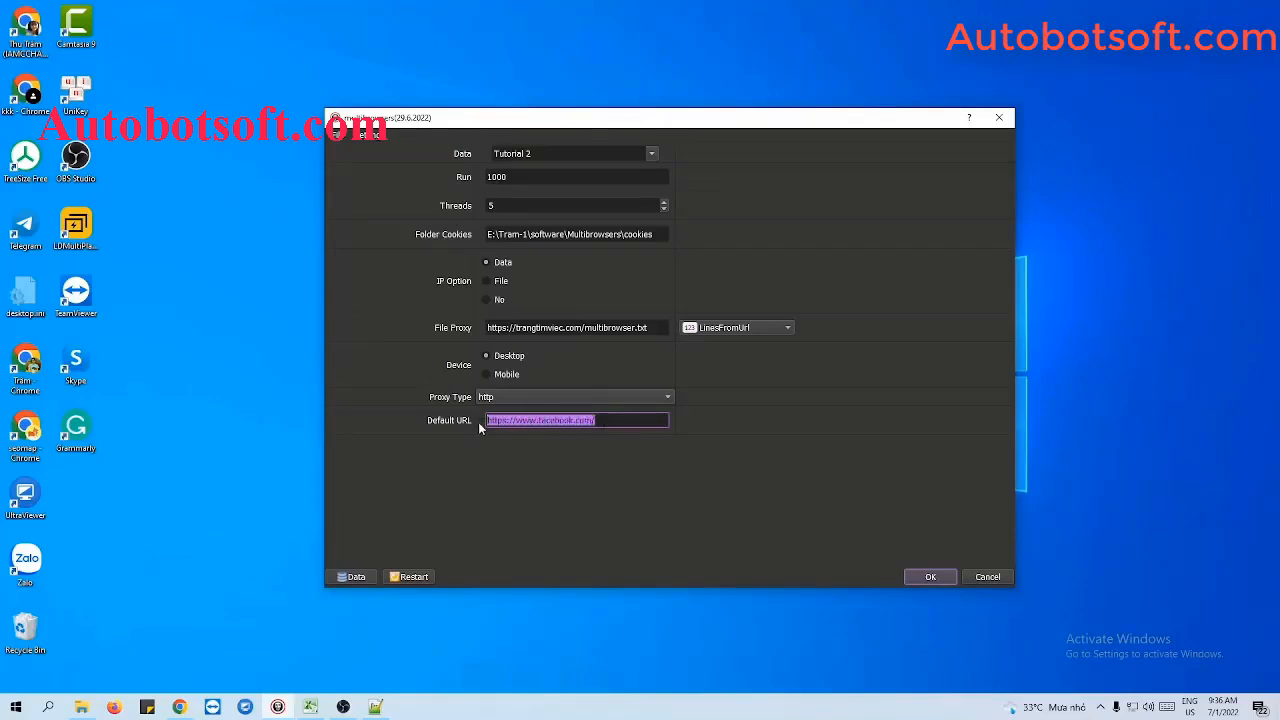
{"action": "left_click", "coordinate": [604, 420]}
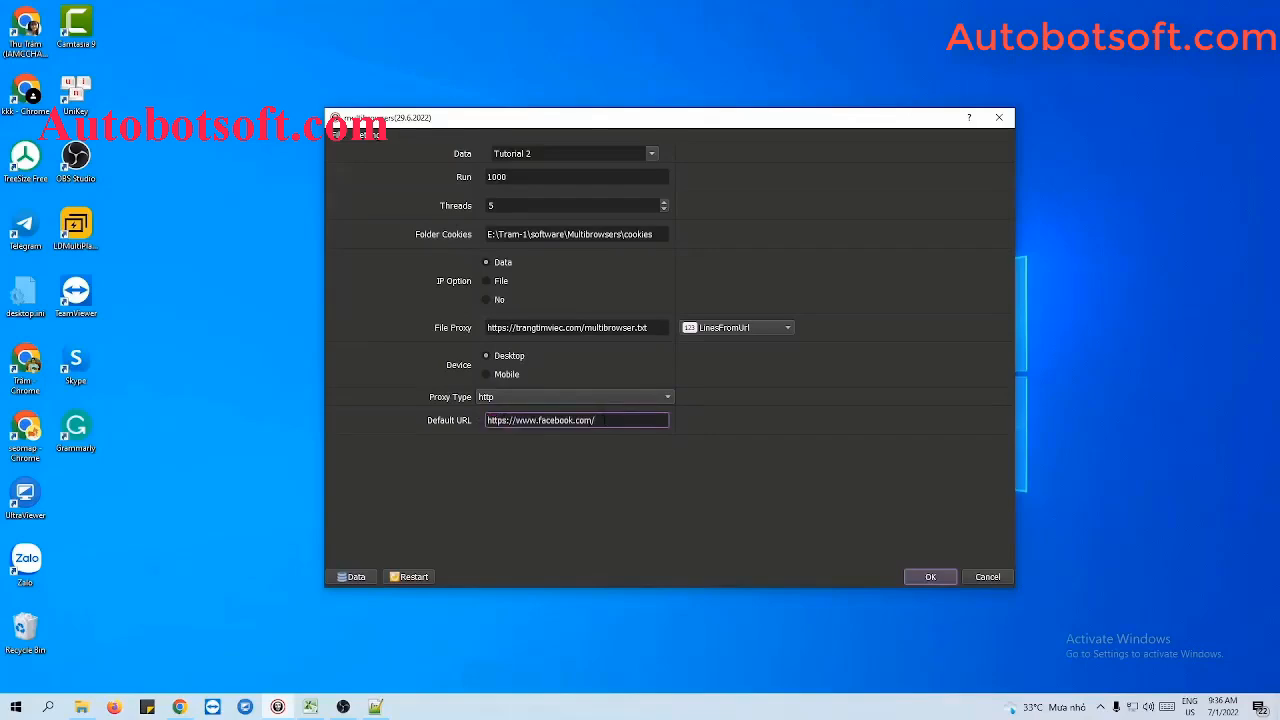
{"action": "left_click_drag", "start_coordinate": [604, 420], "coordinate": [575, 420]}
{"action": "left_click", "coordinate": [604, 420]}
Step: Switch to Chrome, search Google for browserleaks, and copy the address of the BrowserLeaks website
{"action": "left_click", "coordinate": [179, 707]}
{"action": "left_click", "coordinate": [154, 34]}
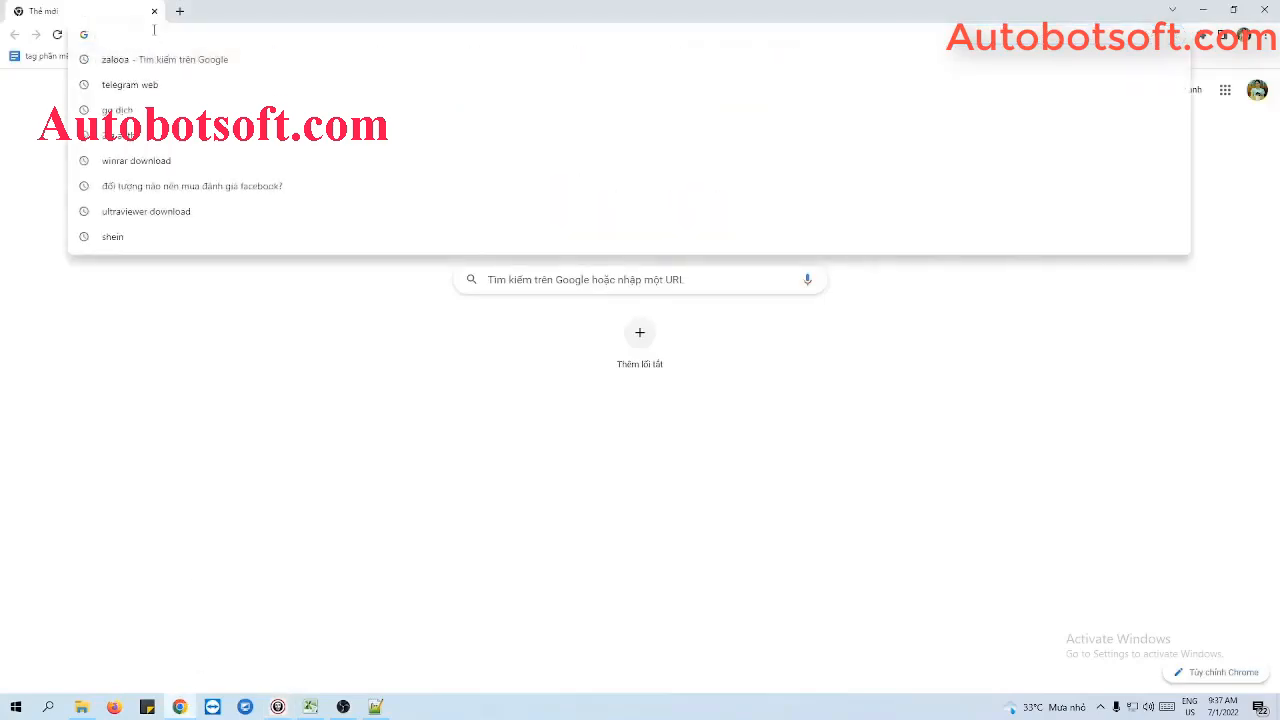
{"action": "type", "text": "br"}
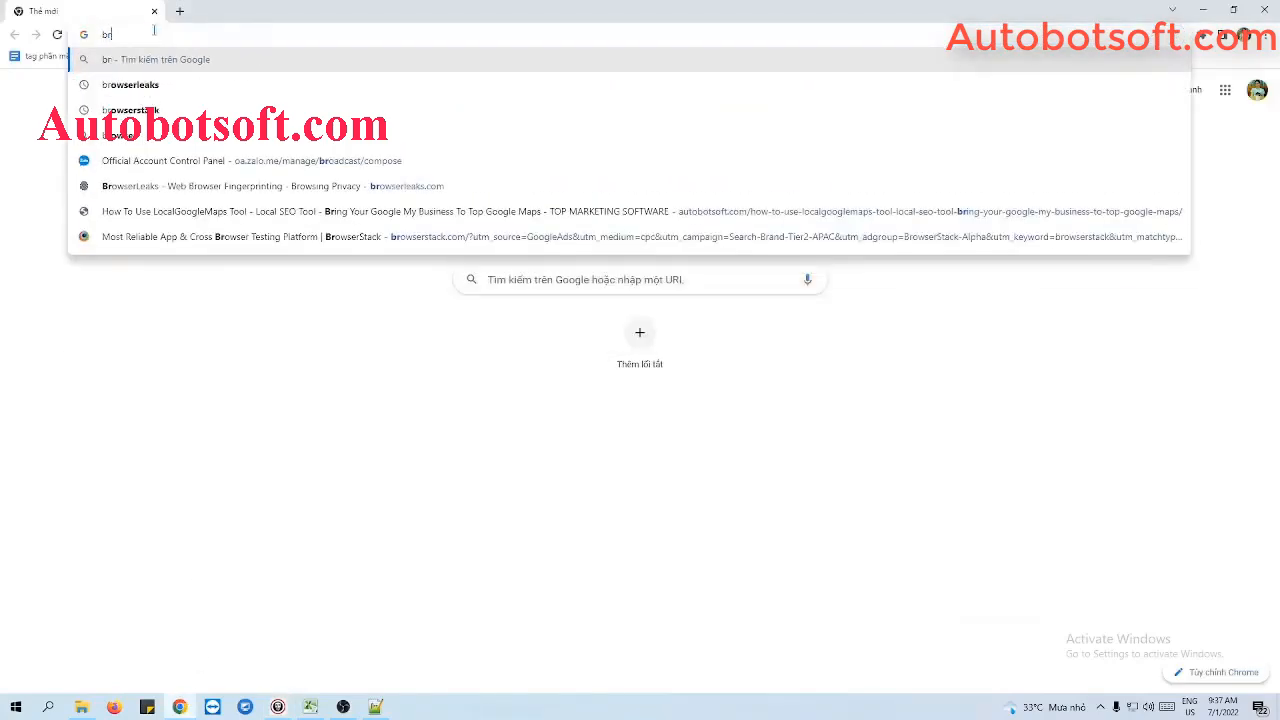
{"action": "type", "text": "owserleaks"}
{"action": "key", "text": "Return"}
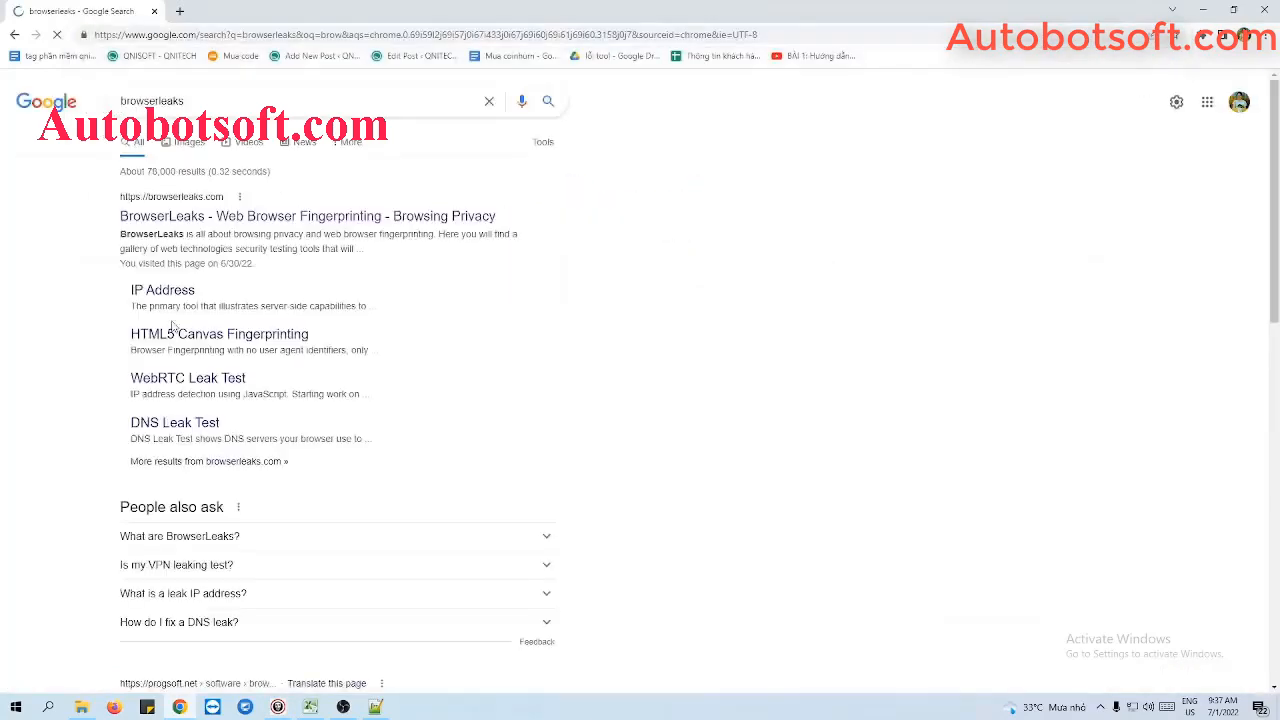
{"action": "left_click", "coordinate": [241, 219]}
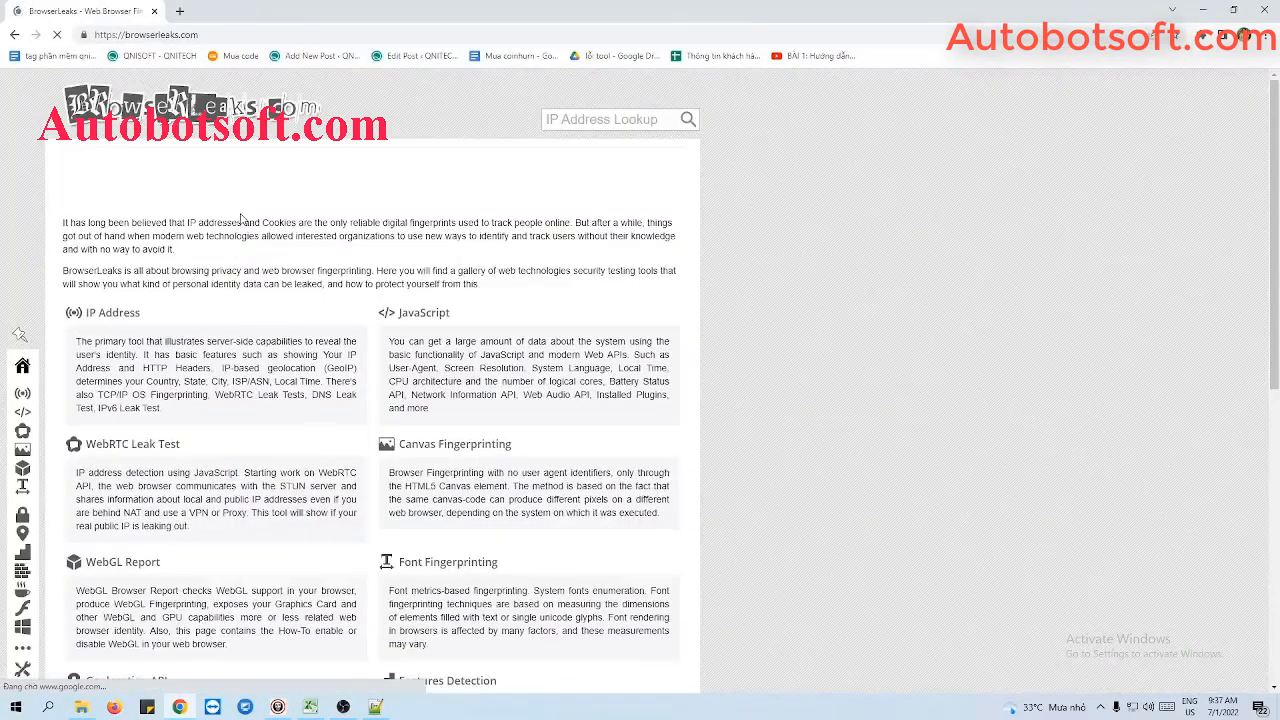
{"action": "left_click", "coordinate": [242, 35]}
{"action": "key", "text": "ctrl+c"}
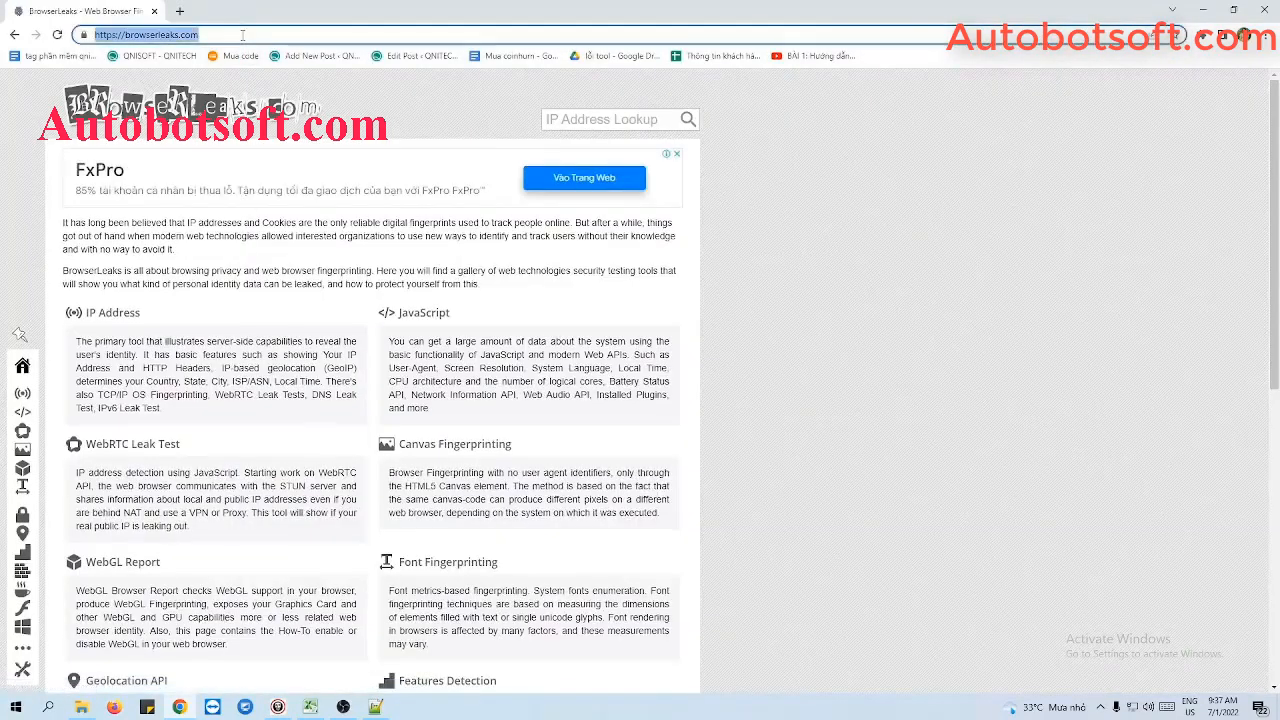
{"action": "left_click", "coordinate": [1203, 10]}
{"action": "left_click_drag", "start_coordinate": [618, 428], "coordinate": [471, 424]}
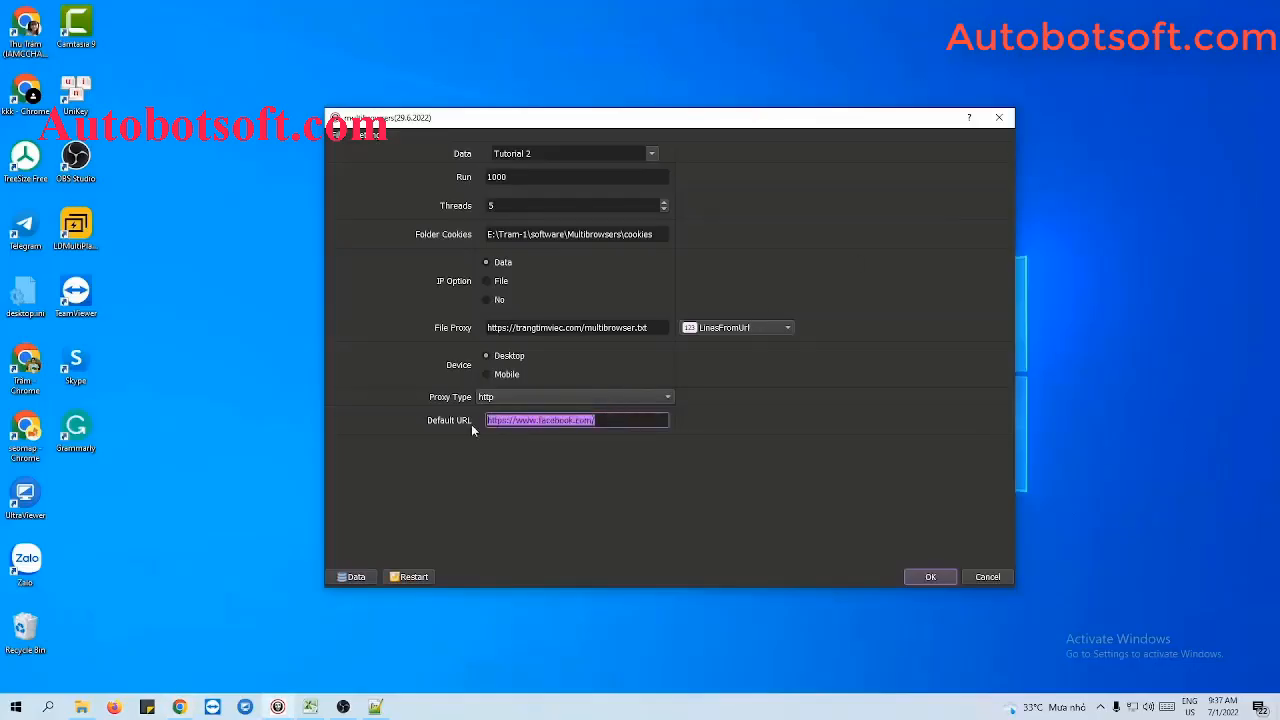
{"action": "key", "text": "ctrl+v"}
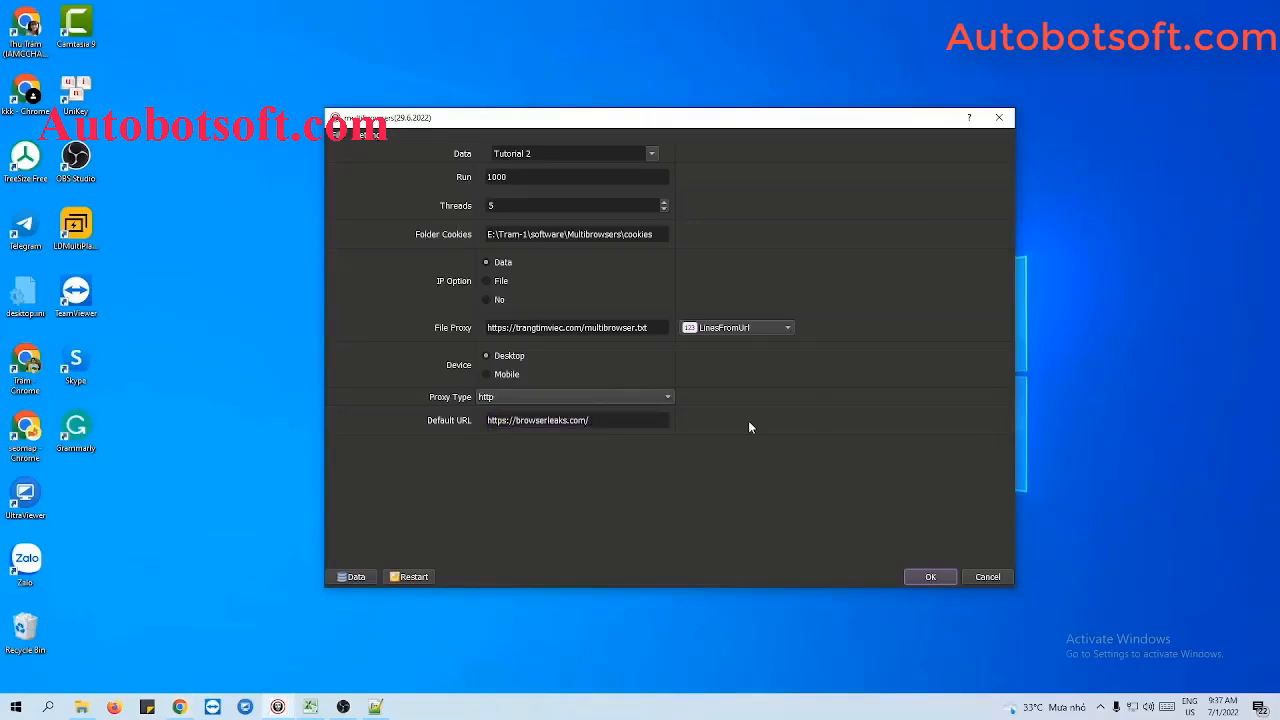
{"action": "left_click", "coordinate": [930, 577]}
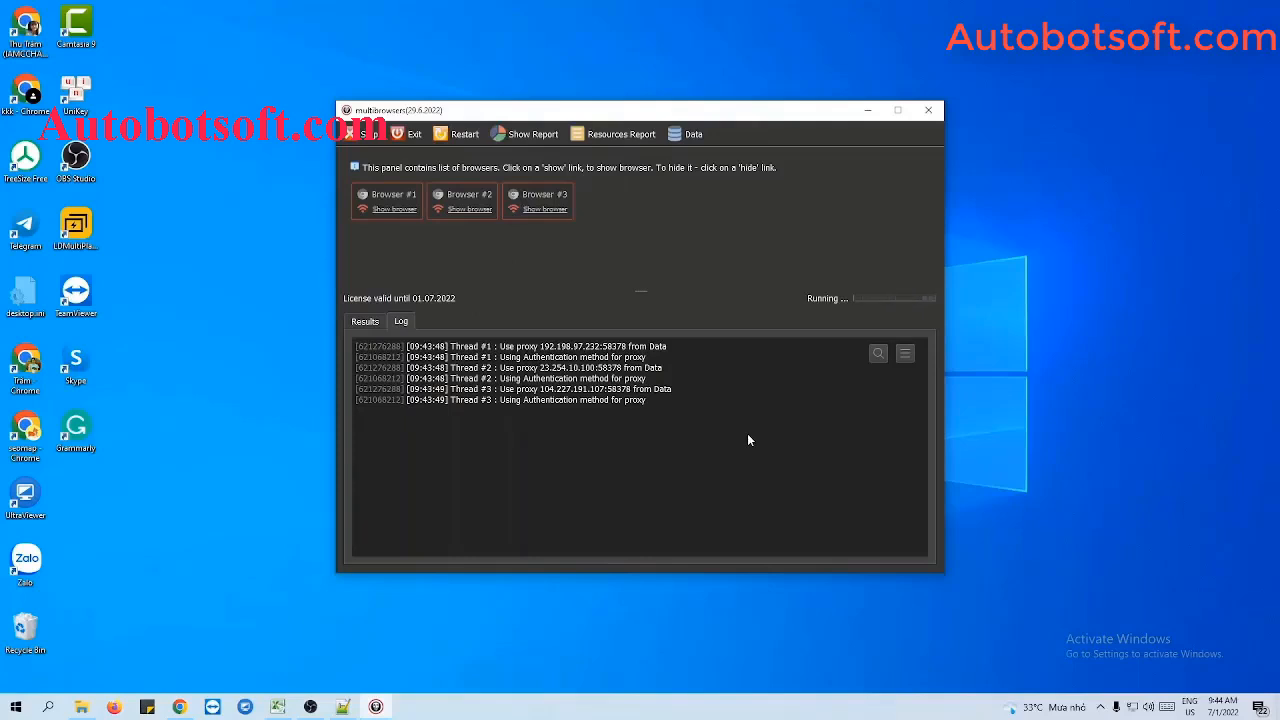
Step: Show the windows of the running browser profiles and arrange all open windows side by side
{"action": "left_click", "coordinate": [390, 209]}
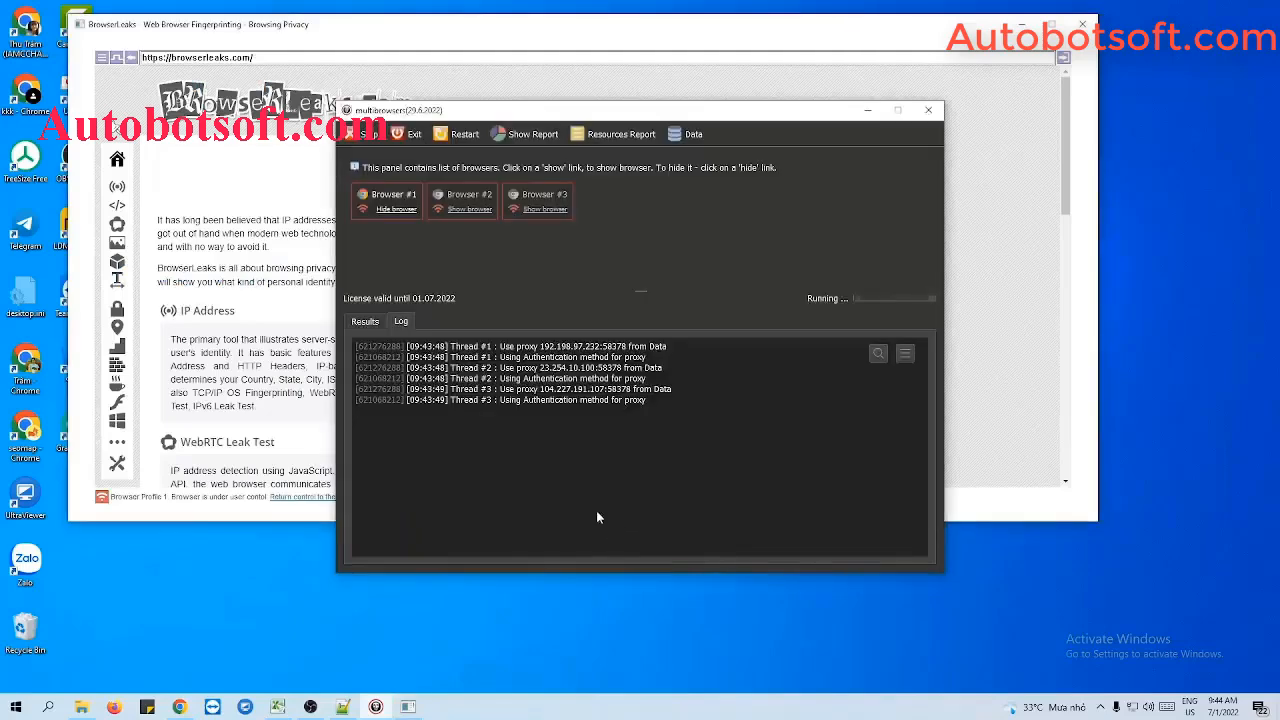
{"action": "left_click", "coordinate": [472, 209]}
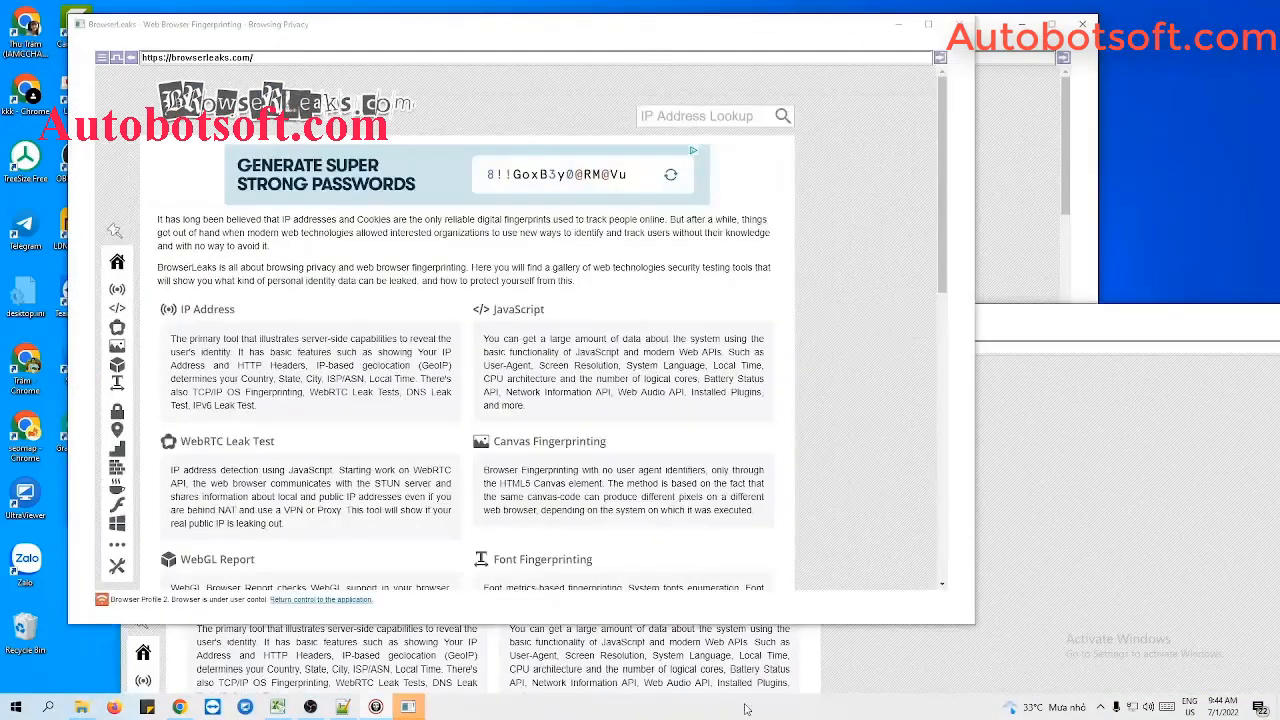
{"action": "right_click", "coordinate": [750, 706]}
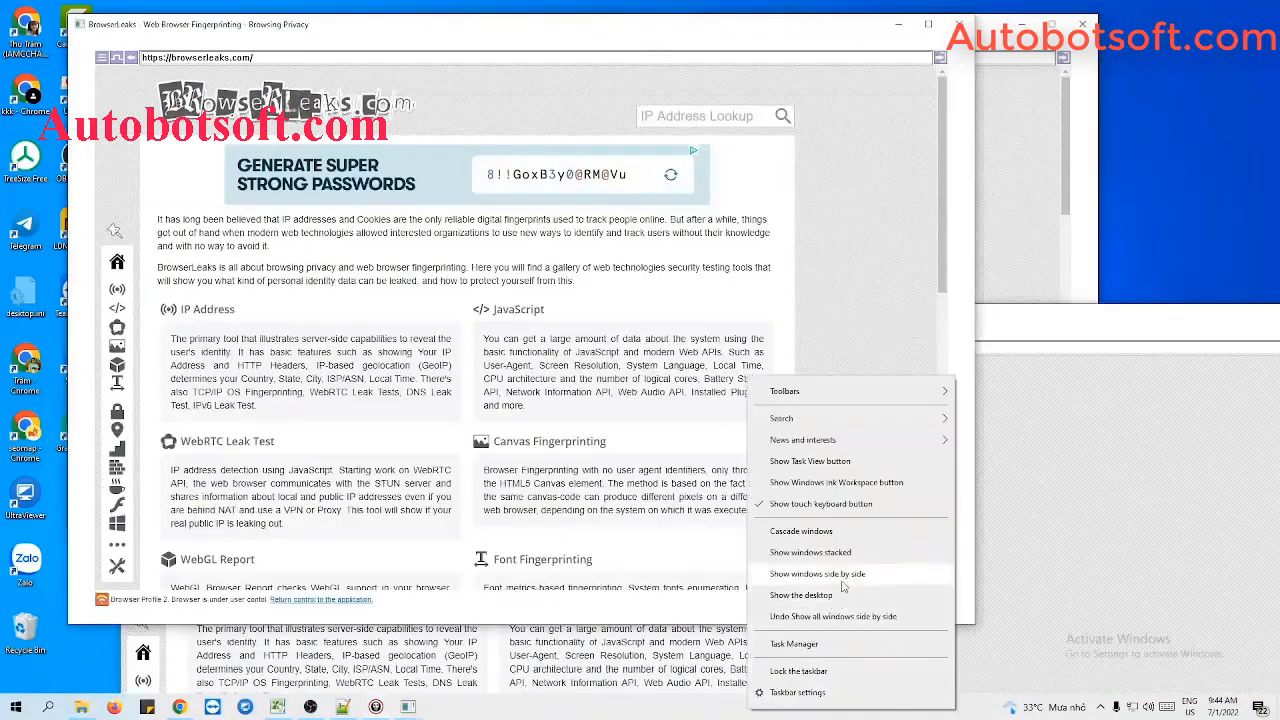
{"action": "left_click", "coordinate": [842, 580]}
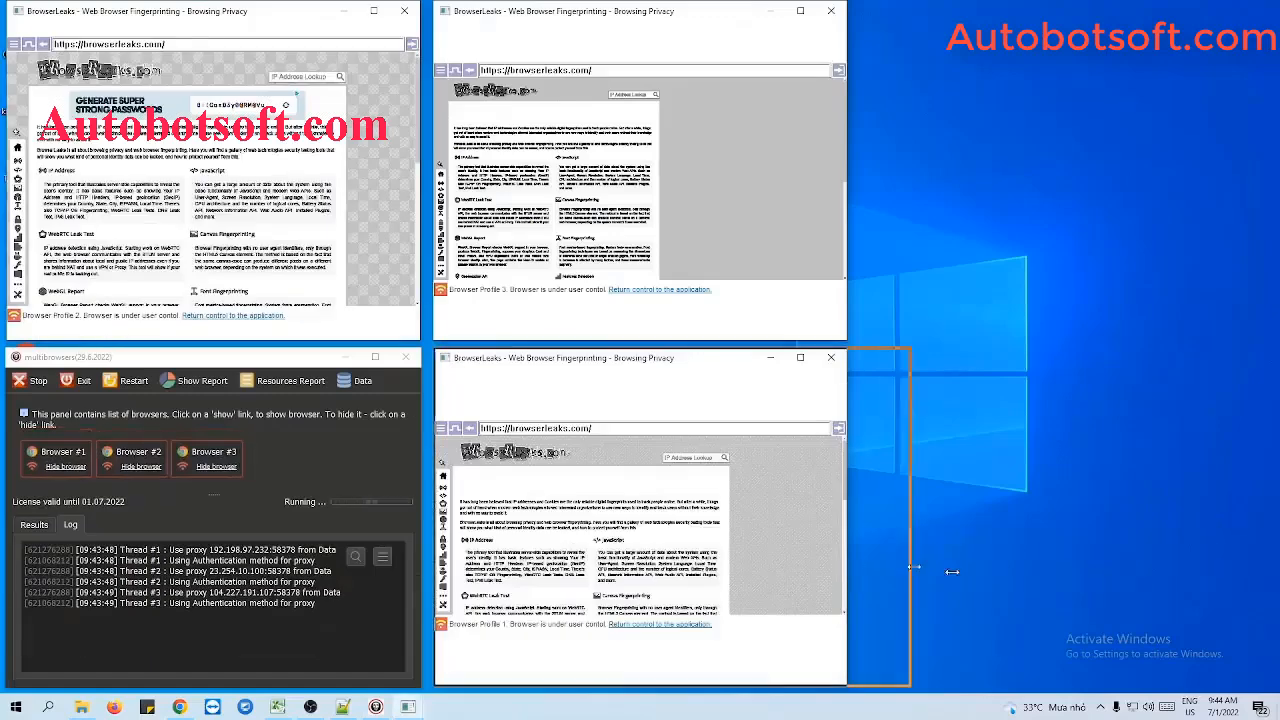
Step: Widen the Browser Profile 1 and Browser Profile 3 windows across the free desktop space beside them
{"action": "left_click_drag", "start_coordinate": [952, 572], "coordinate": [1258, 572]}
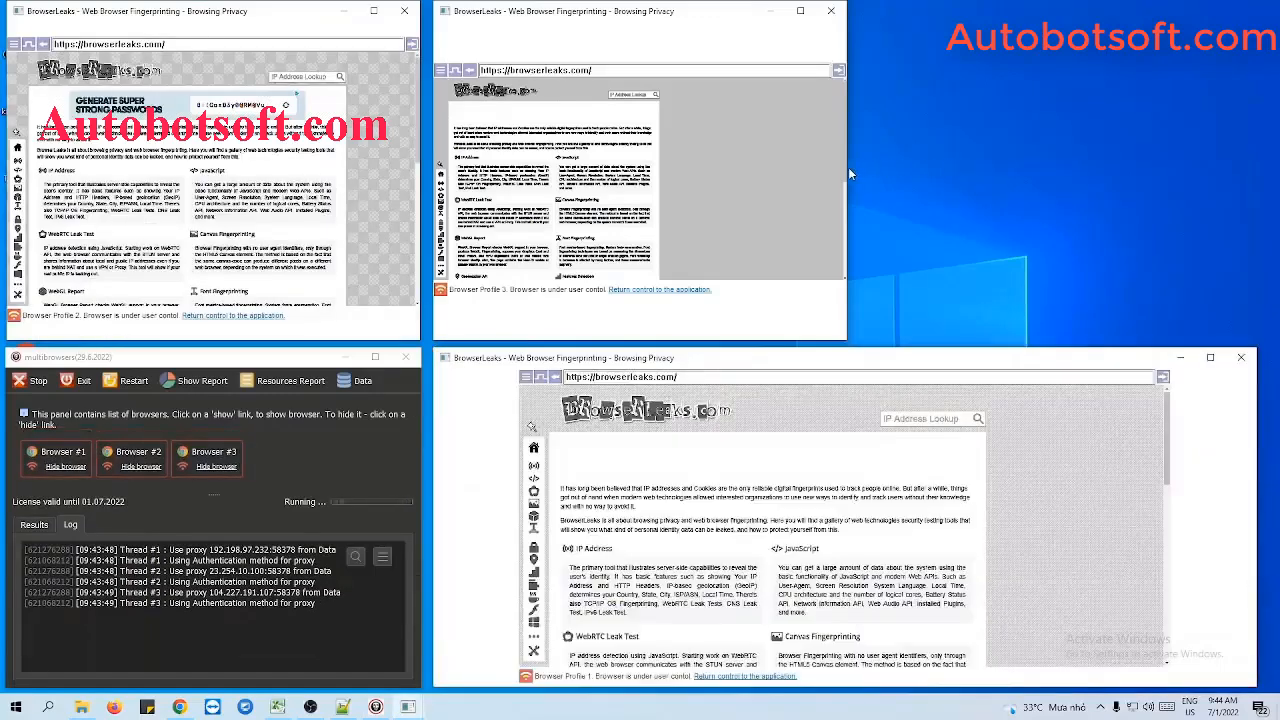
{"action": "left_click_drag", "start_coordinate": [847, 167], "coordinate": [1250, 195]}
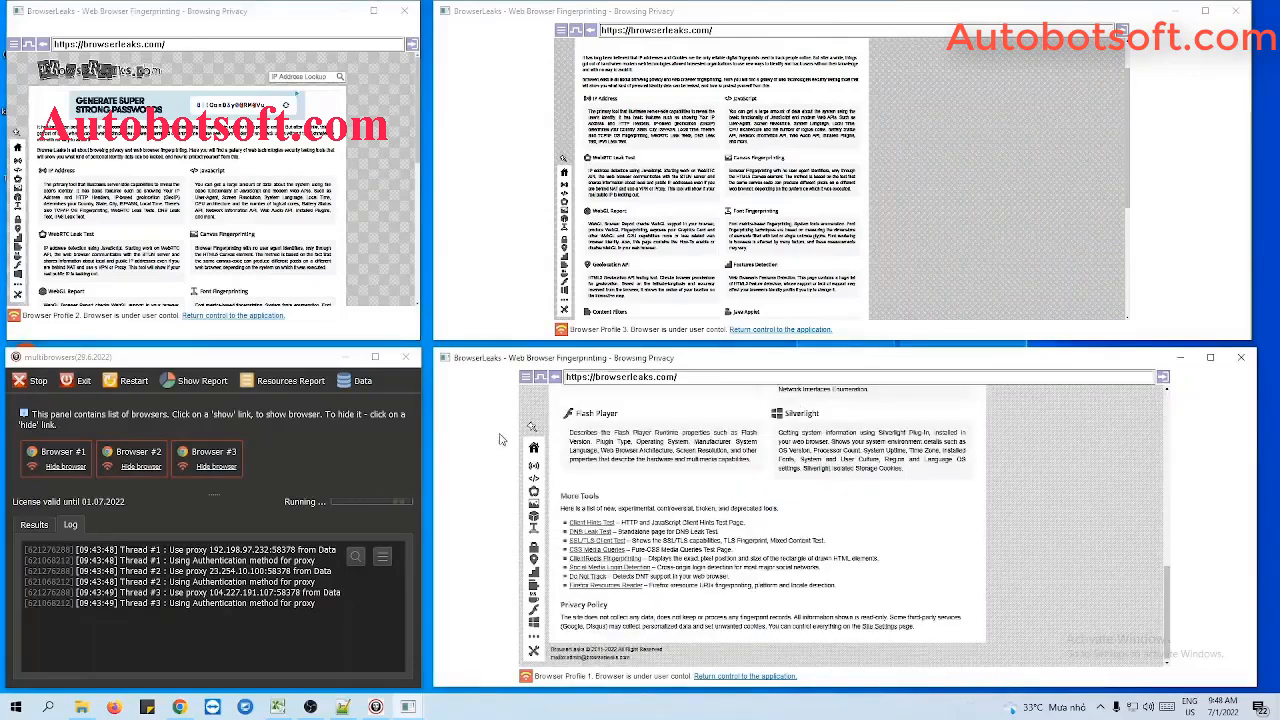
{"action": "mouse_move", "coordinate": [535, 446]}
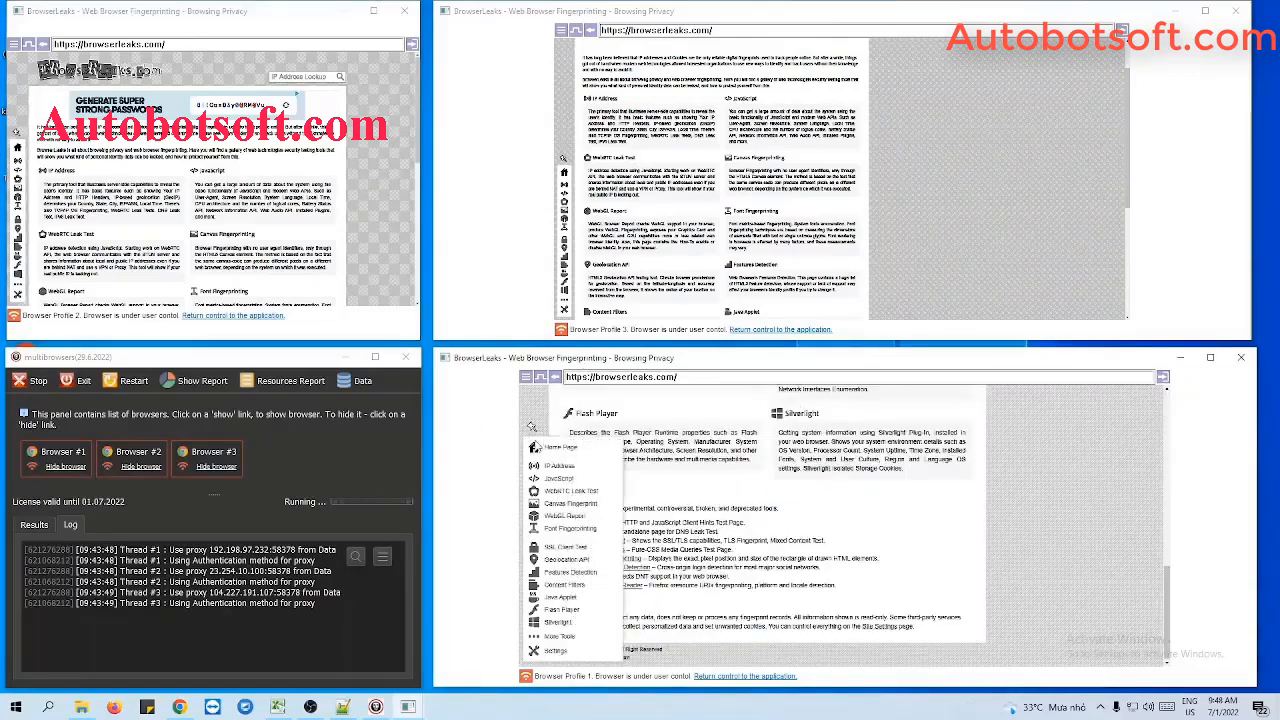
Step: Switch to Chrome, open whatismyproxy.com, and copy the page's address
{"action": "left_click", "coordinate": [179, 707]}
{"action": "left_click", "coordinate": [261, 34]}
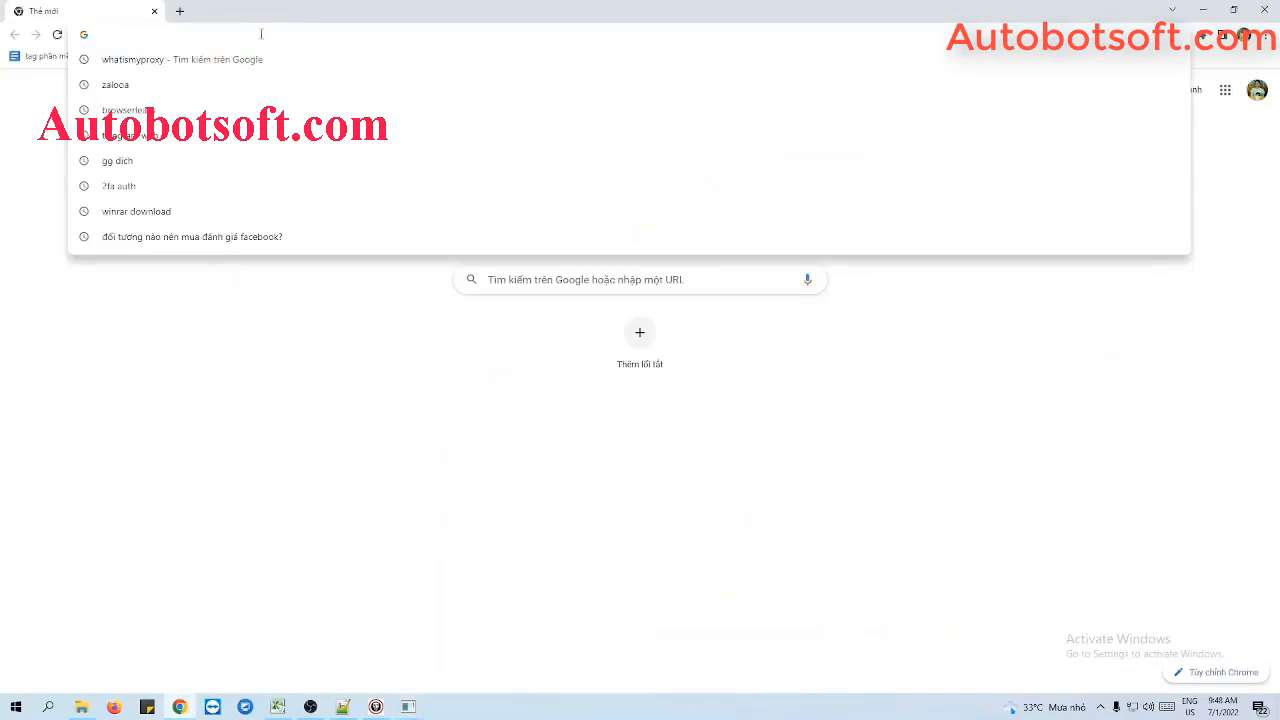
{"action": "type", "text": "whatis"}
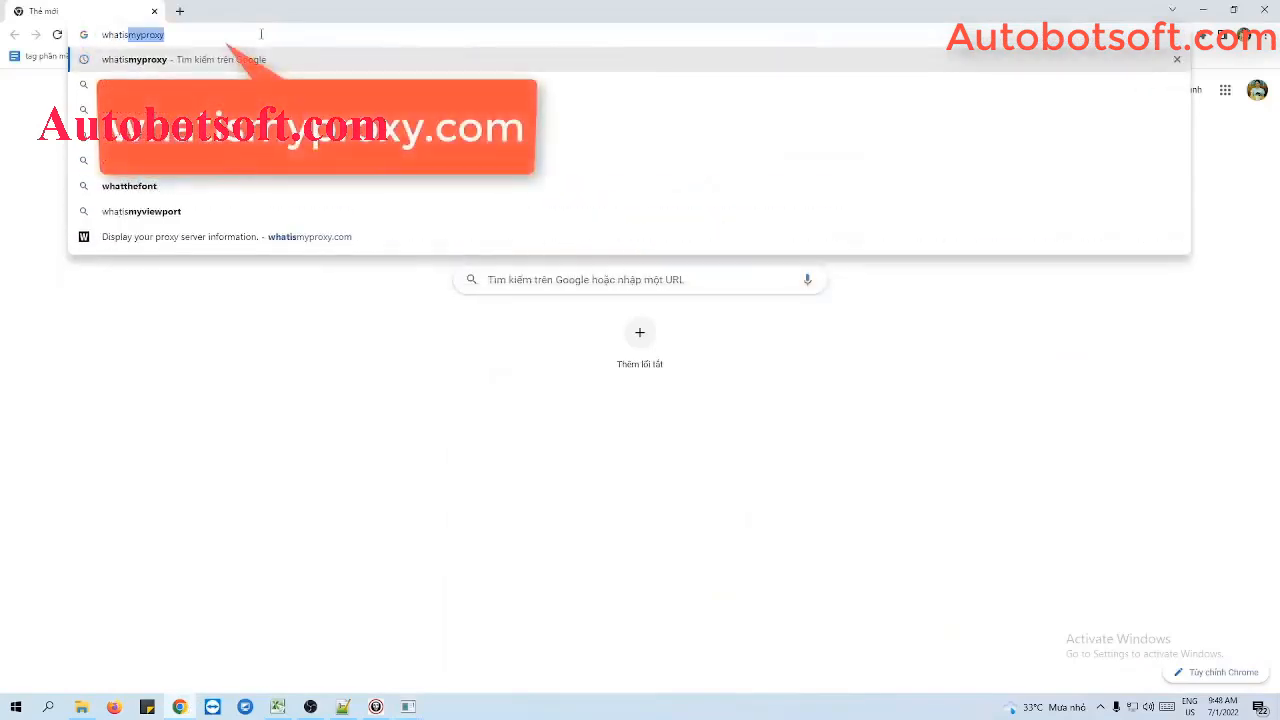
{"action": "type", "text": "myproxy"}
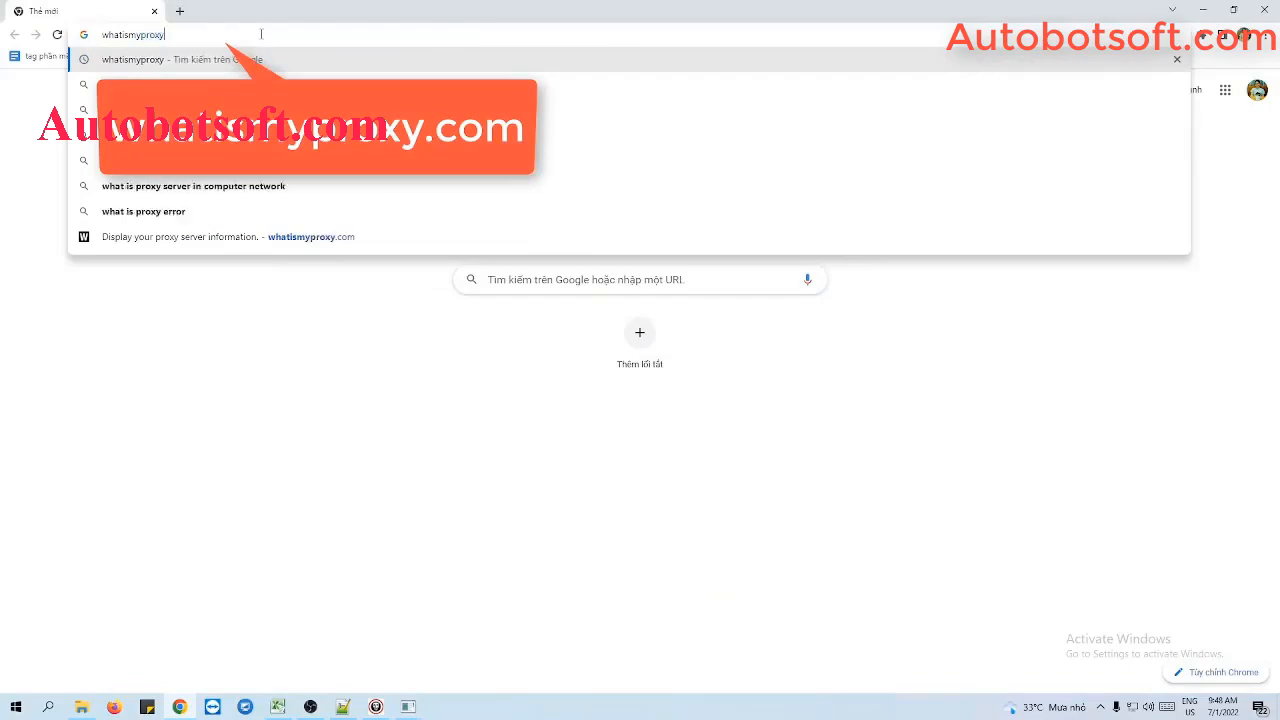
{"action": "type", "text": ".com"}
{"action": "key", "text": "Return"}
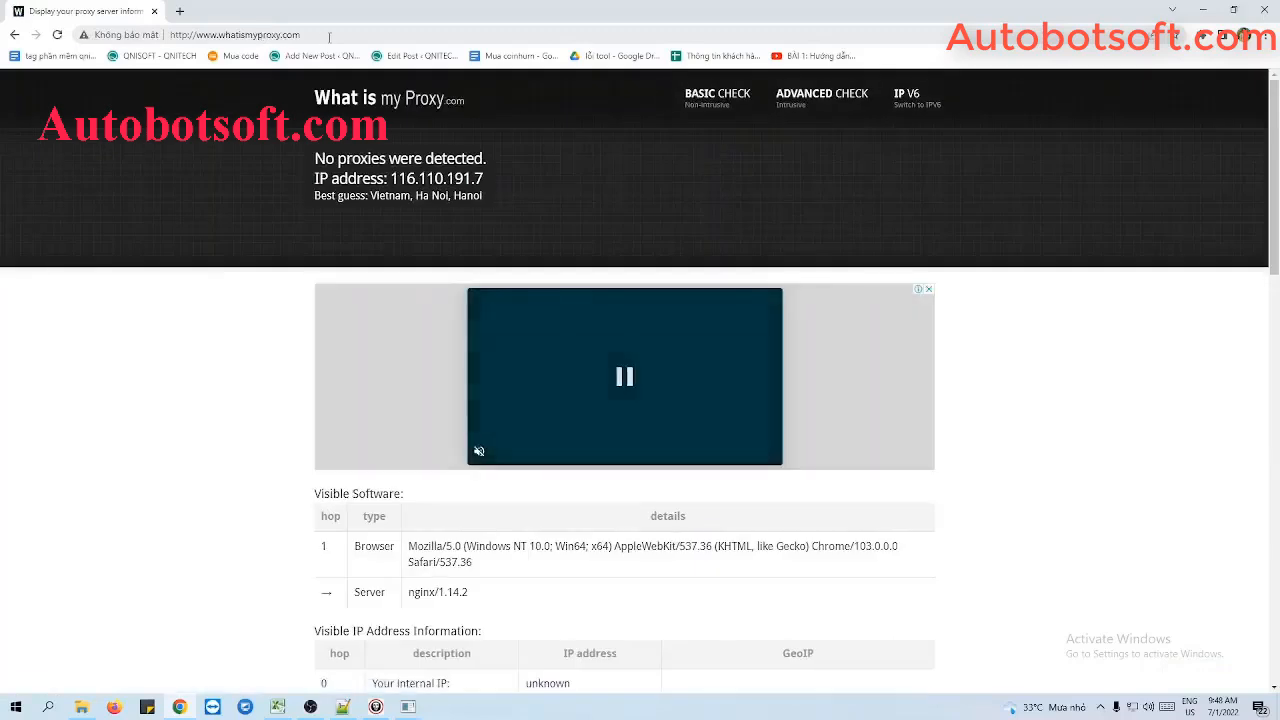
{"action": "left_click", "coordinate": [329, 37]}
{"action": "key", "text": "ctrl+c"}
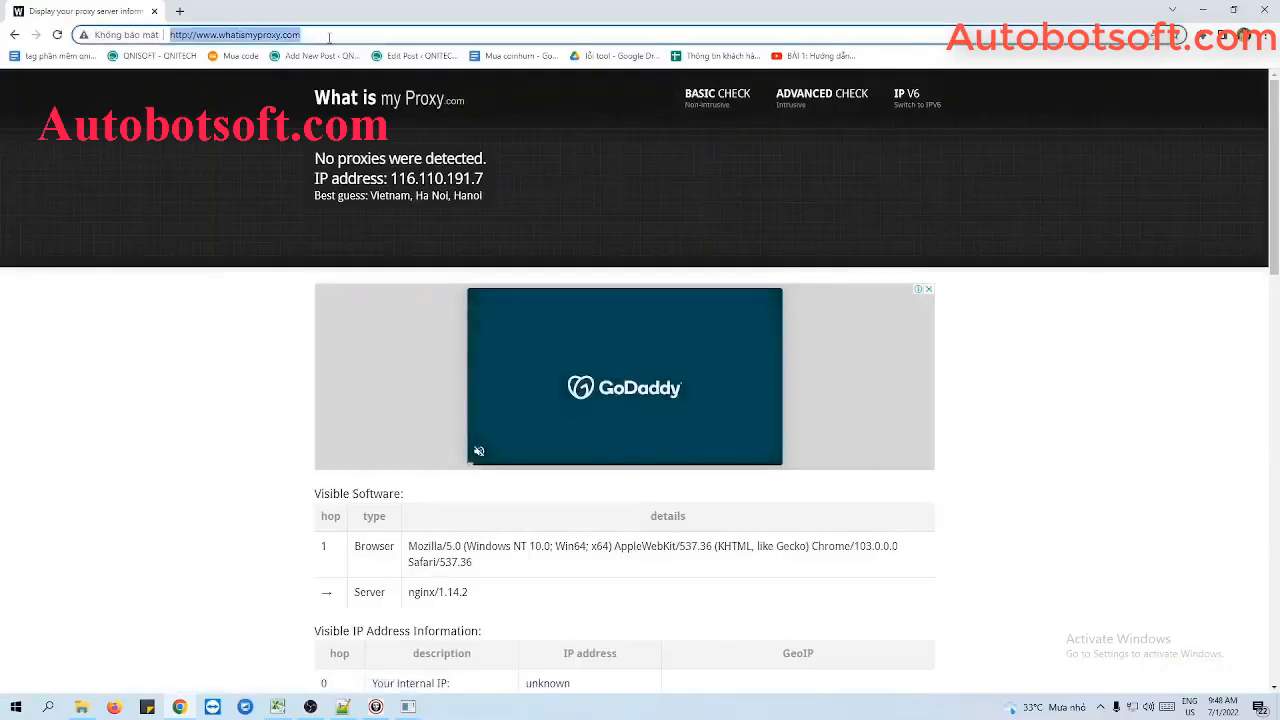
{"action": "left_click", "coordinate": [1198, 9]}
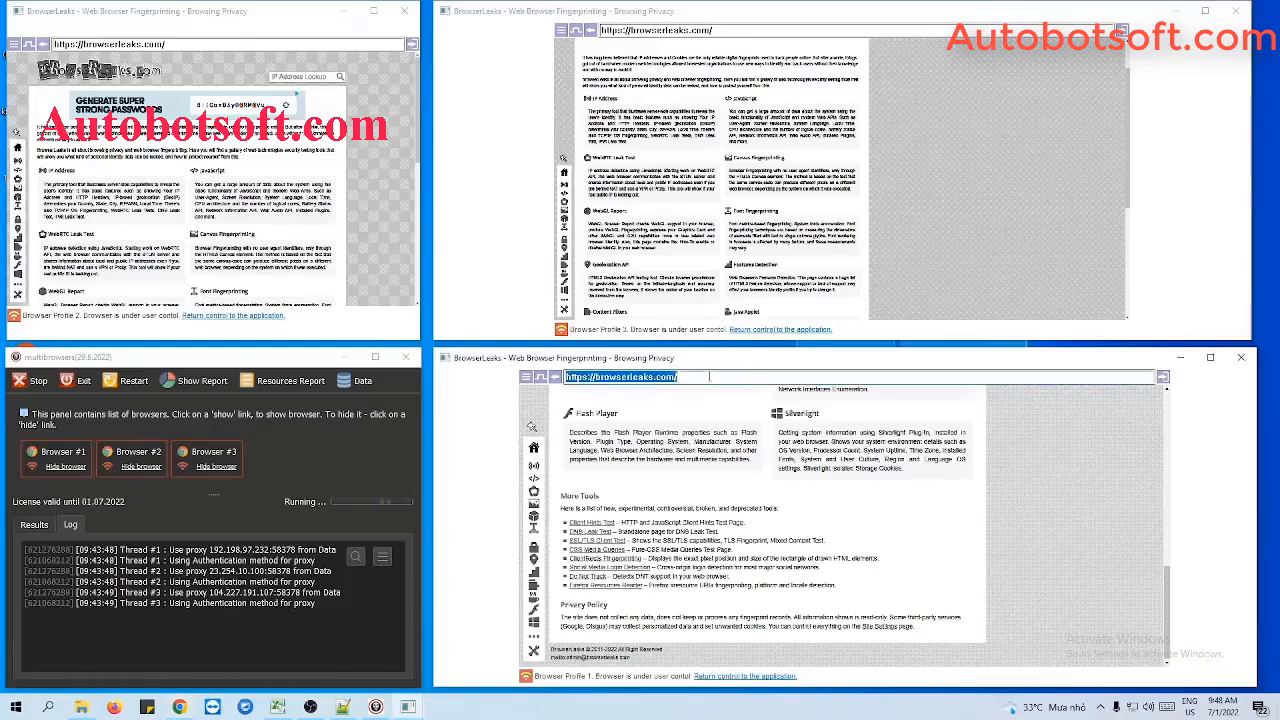
{"action": "key", "text": "ctrl+v"}
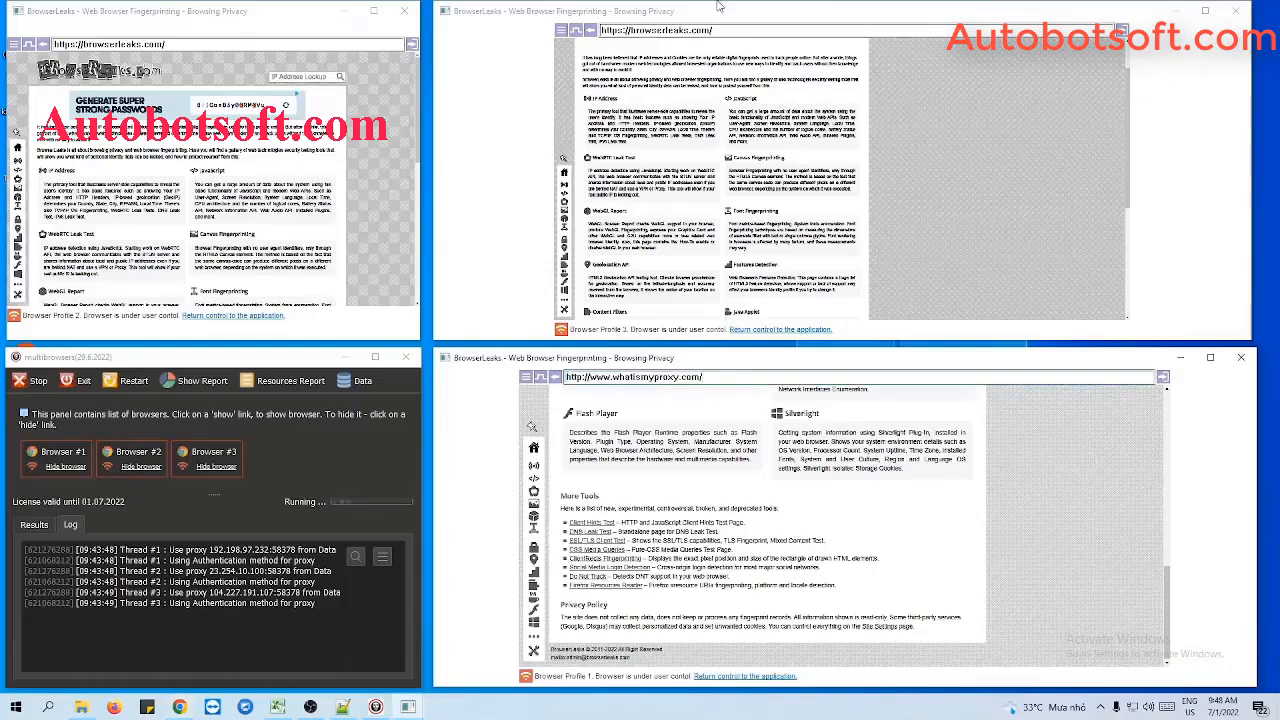
{"action": "key", "text": "Return"}
{"action": "left_click", "coordinate": [728, 31]}
{"action": "key", "text": "ctrl+v"}
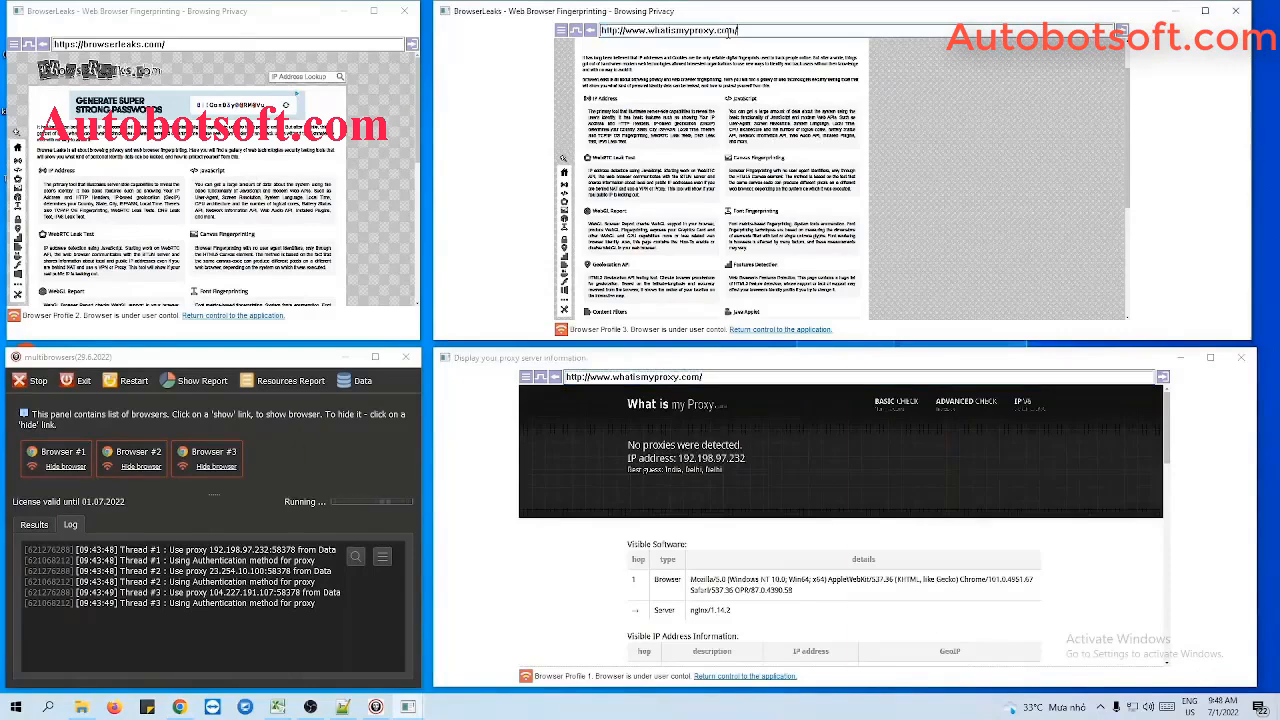
{"action": "key", "text": "Return"}
{"action": "left_click", "coordinate": [294, 44]}
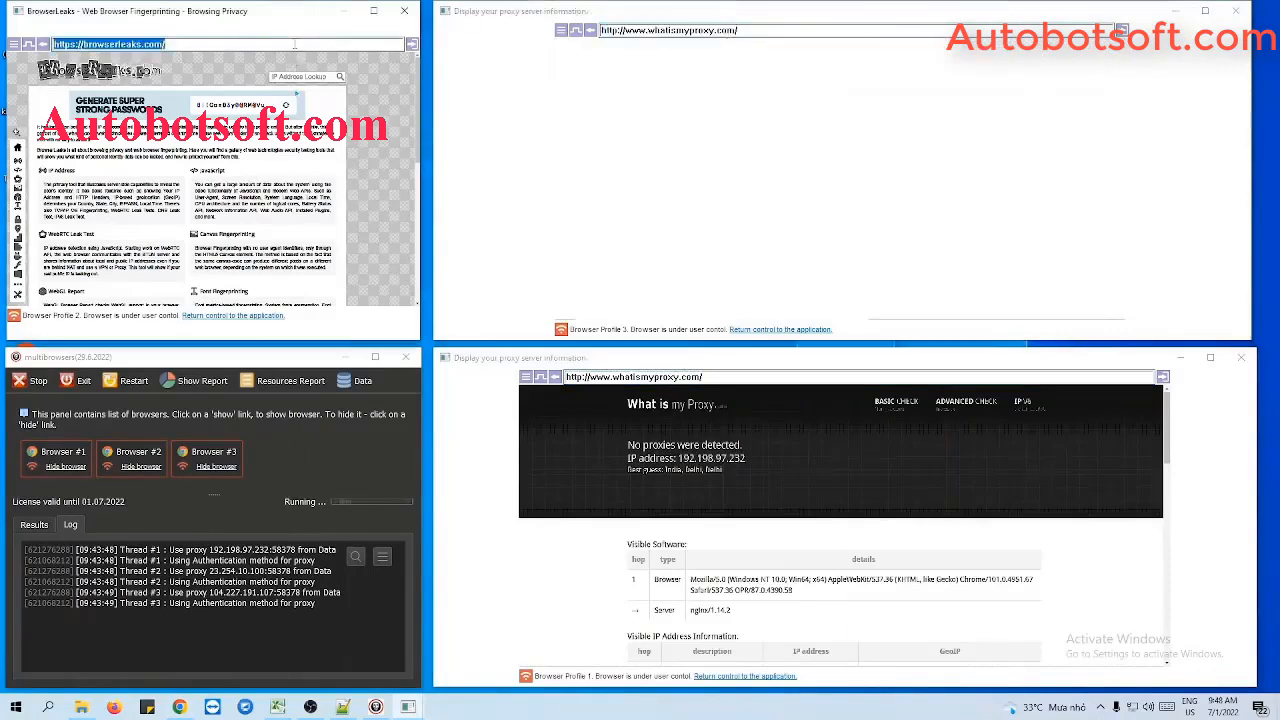
{"action": "key", "text": "ctrl+v"}
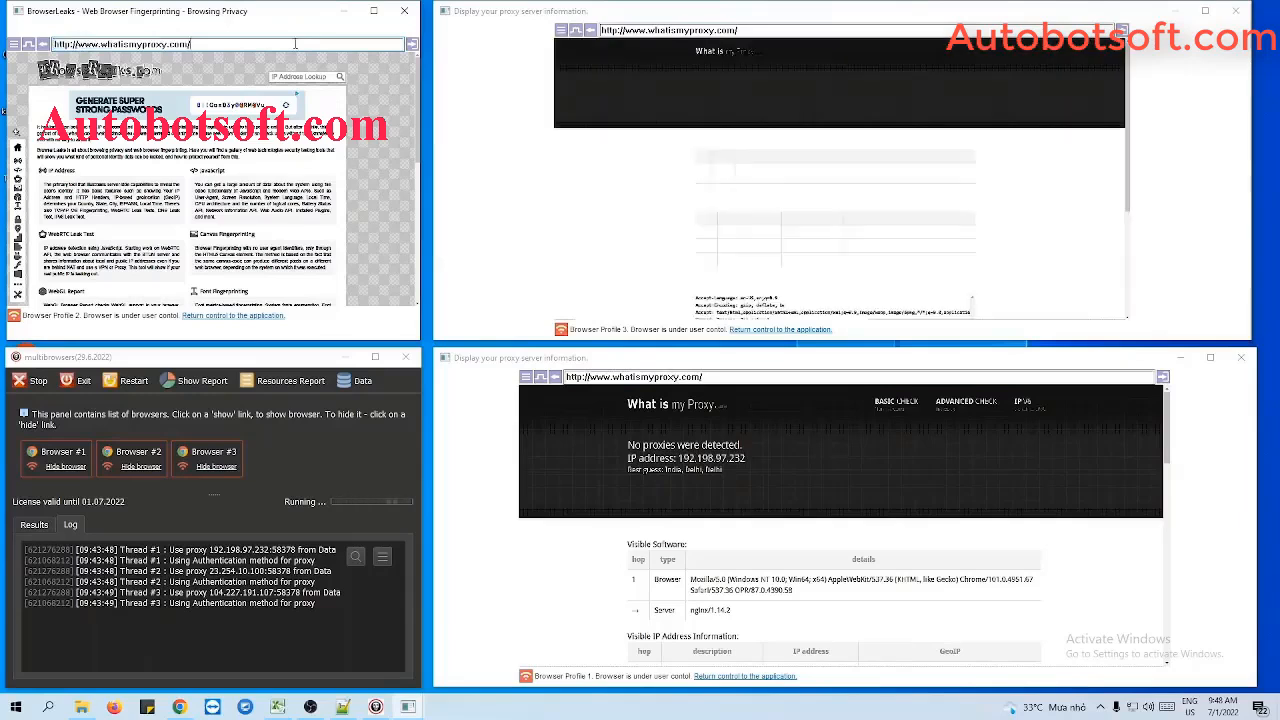
{"action": "key", "text": "Return"}
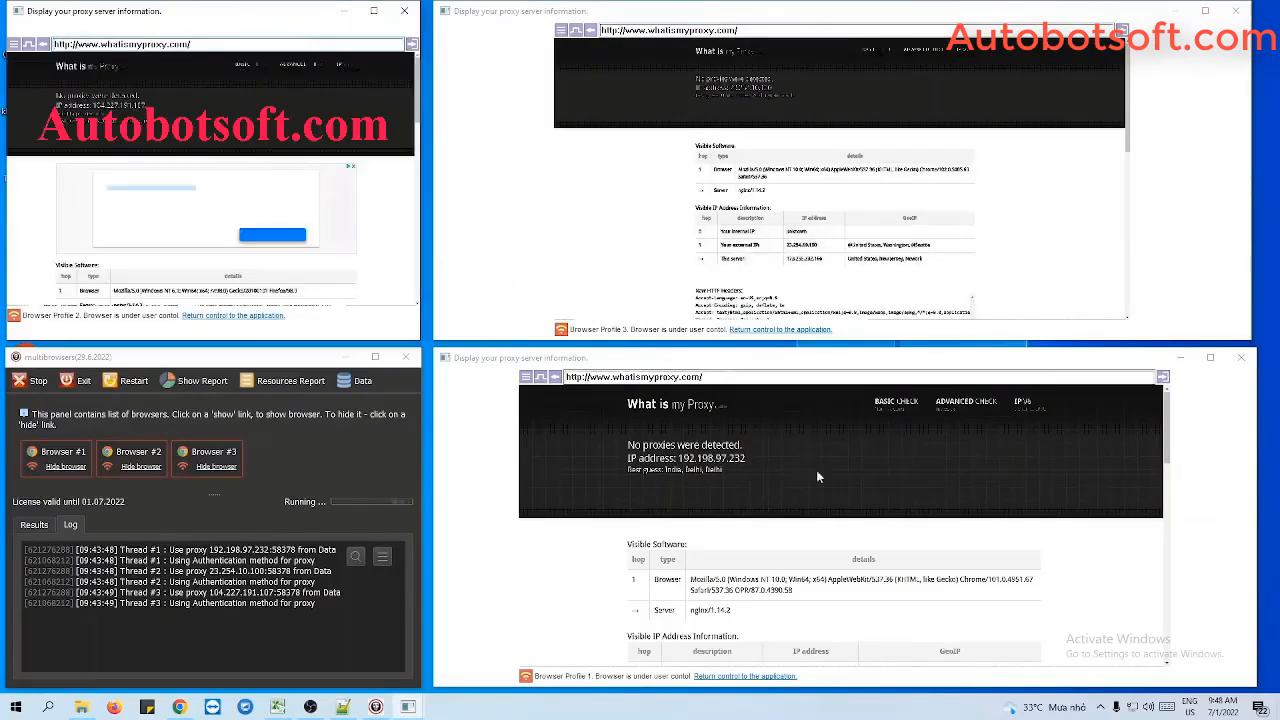
Step: Check the external IP address reported in the Browser Profile 1, 3 and 2 windows, enlarging the Profile 3 and 2 windows temporarily
{"action": "scroll", "coordinate": [935, 547], "scroll_direction": "down", "scroll_amount": 2}
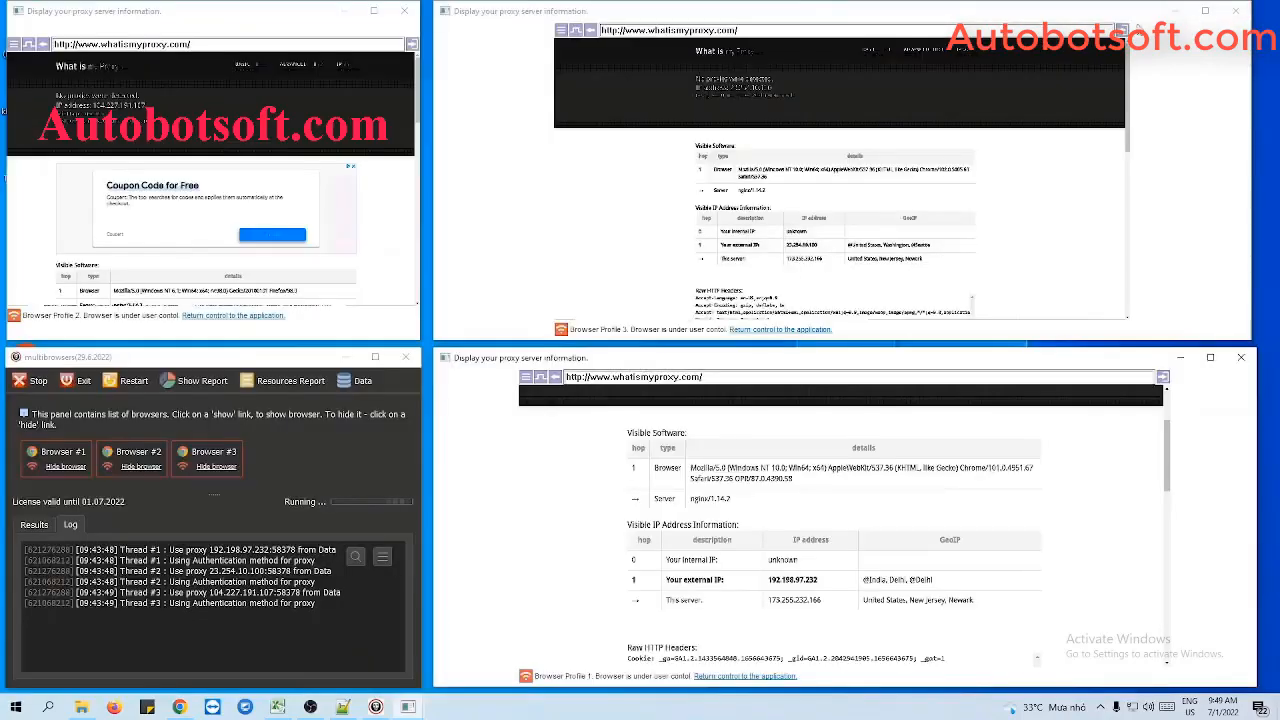
{"action": "left_click", "coordinate": [1205, 11]}
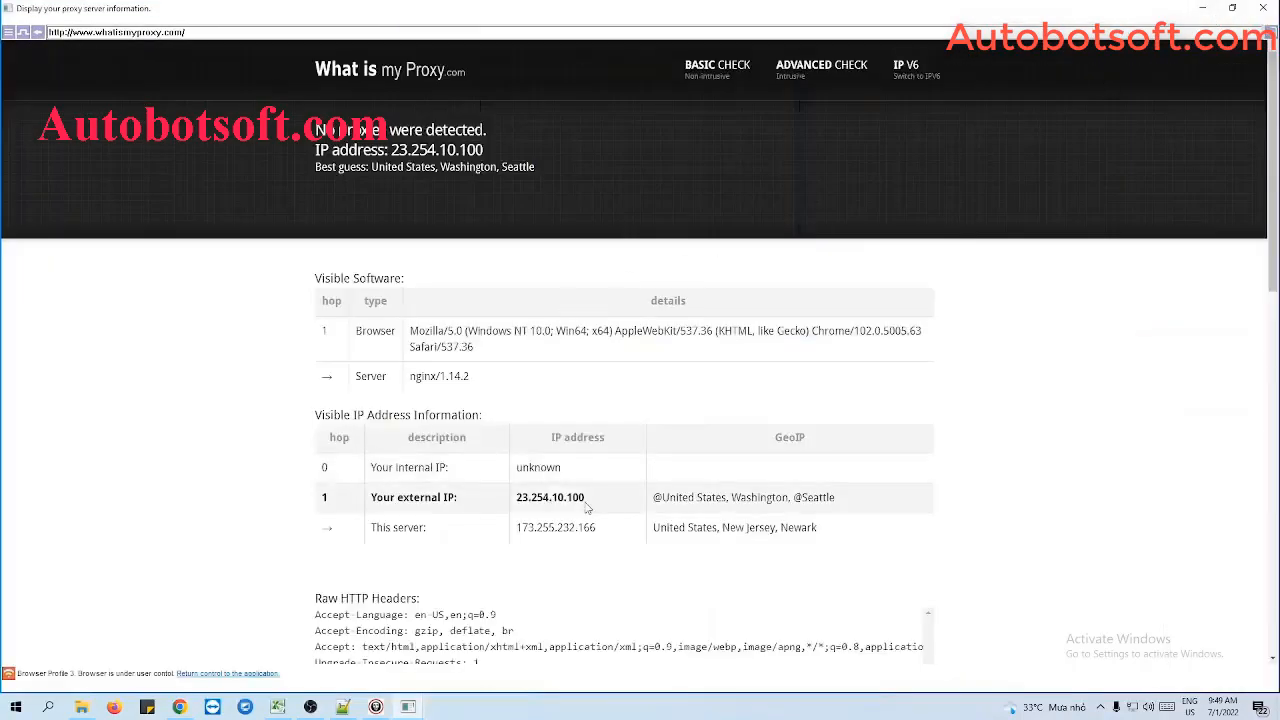
{"action": "left_click", "coordinate": [1233, 8]}
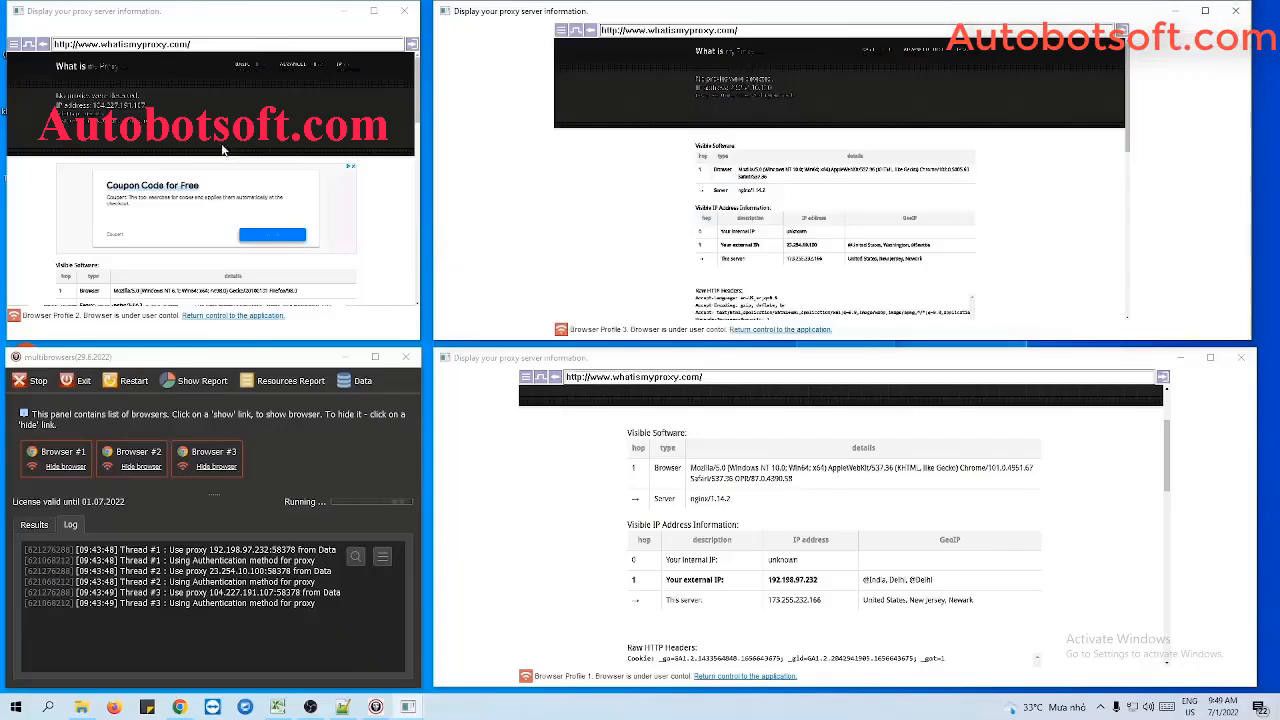
{"action": "double_click", "coordinate": [375, 20]}
{"action": "scroll", "coordinate": [731, 454], "scroll_direction": "down", "scroll_amount": 3}
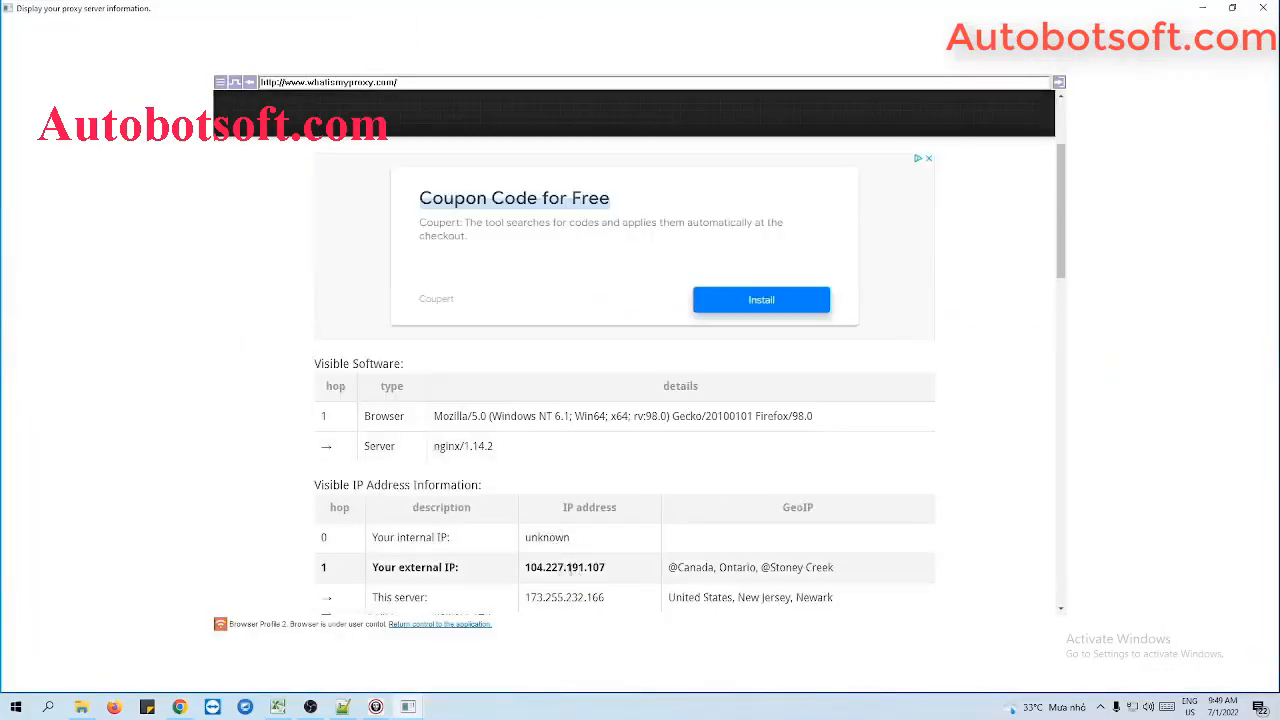
{"action": "left_click", "coordinate": [1232, 8]}
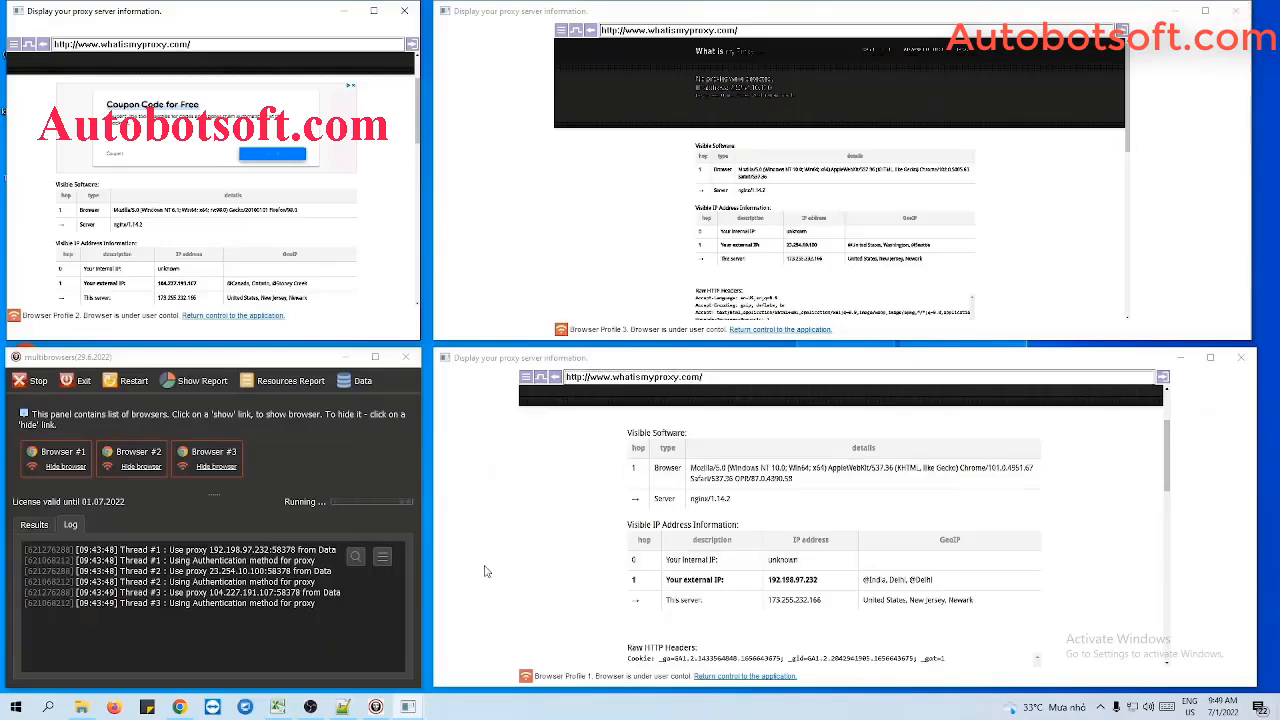
Step: Load Facebook.com in the Browser Profile 1 window in place of the proxy check page
{"action": "left_click", "coordinate": [728, 376]}
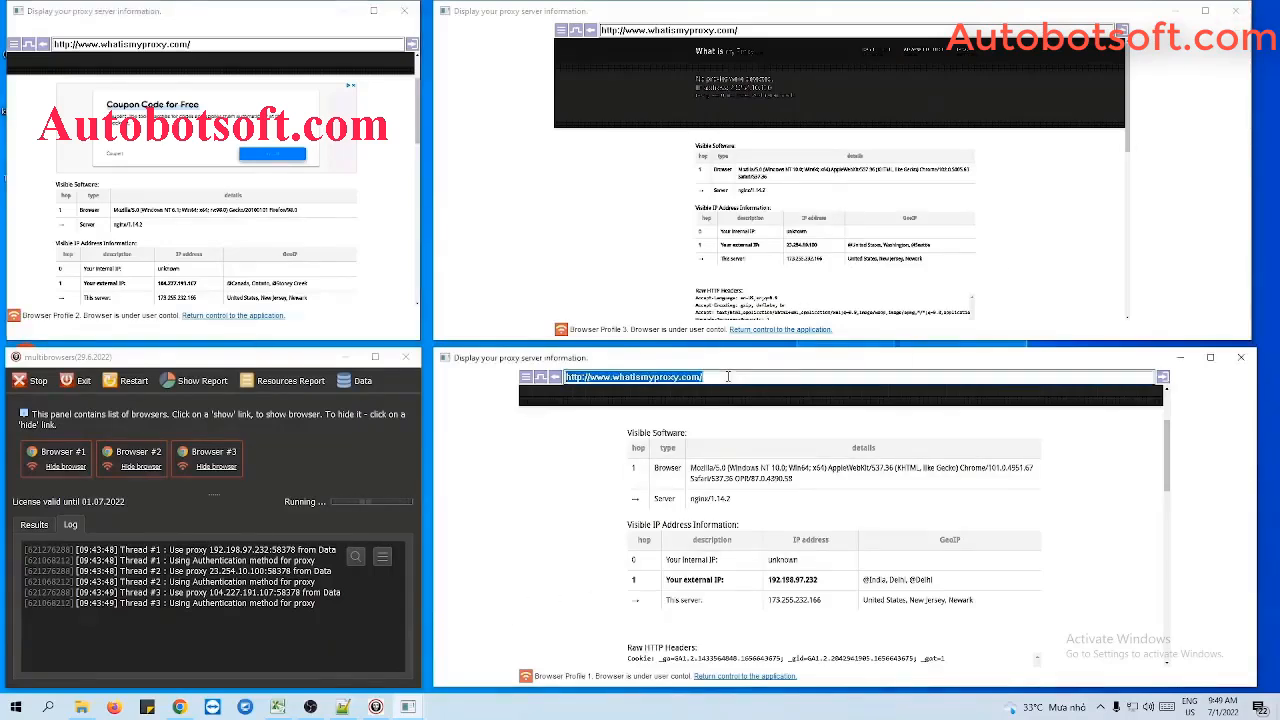
{"action": "type", "text": "Face"}
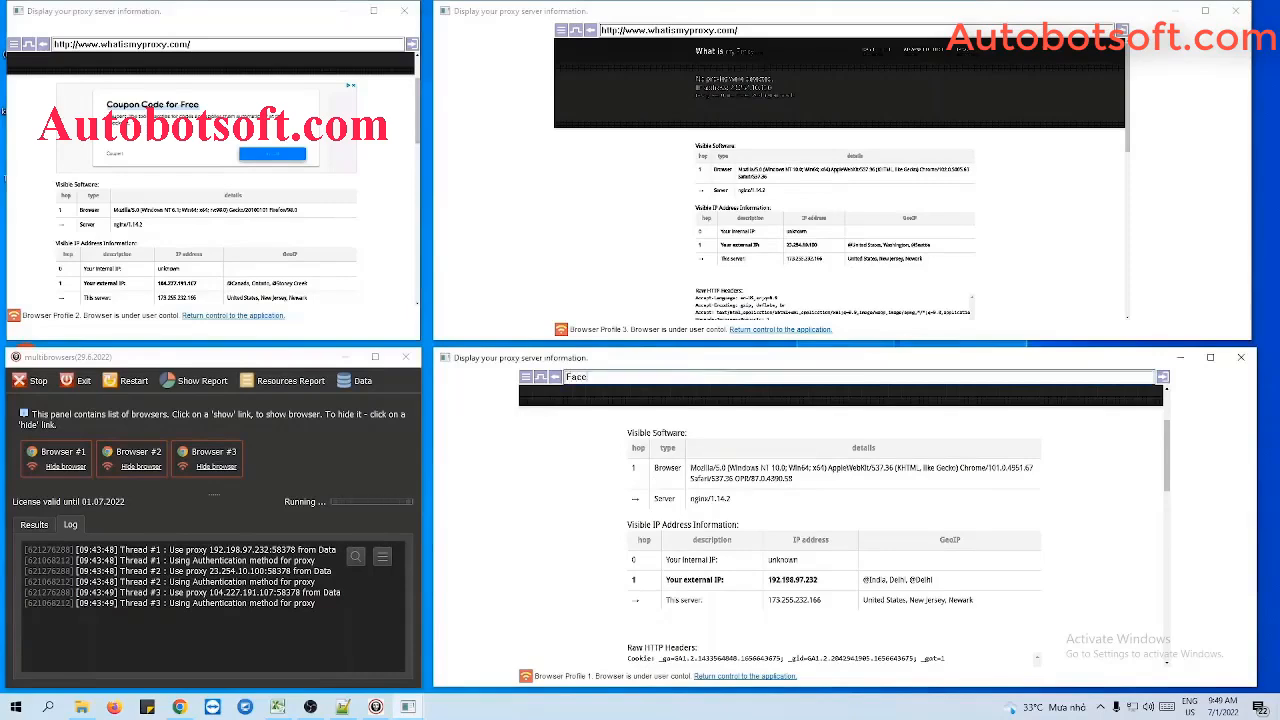
{"action": "type", "text": "book.com"}
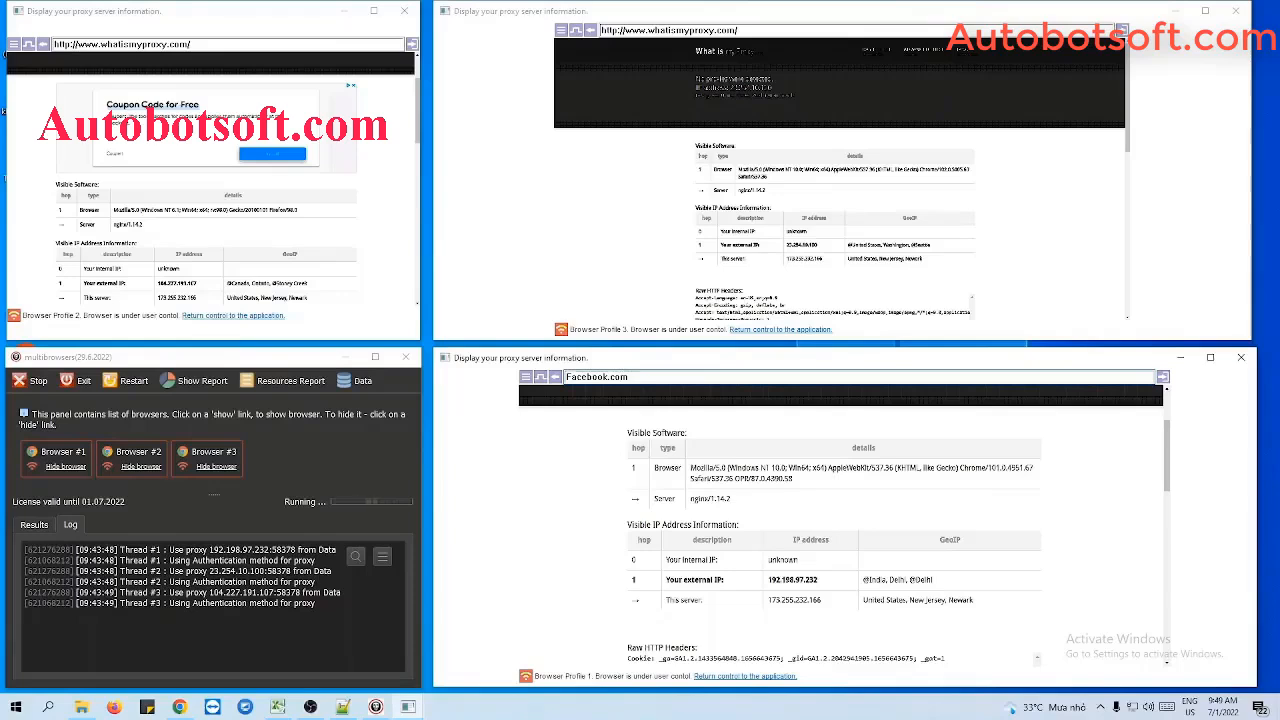
Step: Load Twitter.com in the Browser Profile 3 window in place of the proxy check page
{"action": "left_click", "coordinate": [770, 30]}
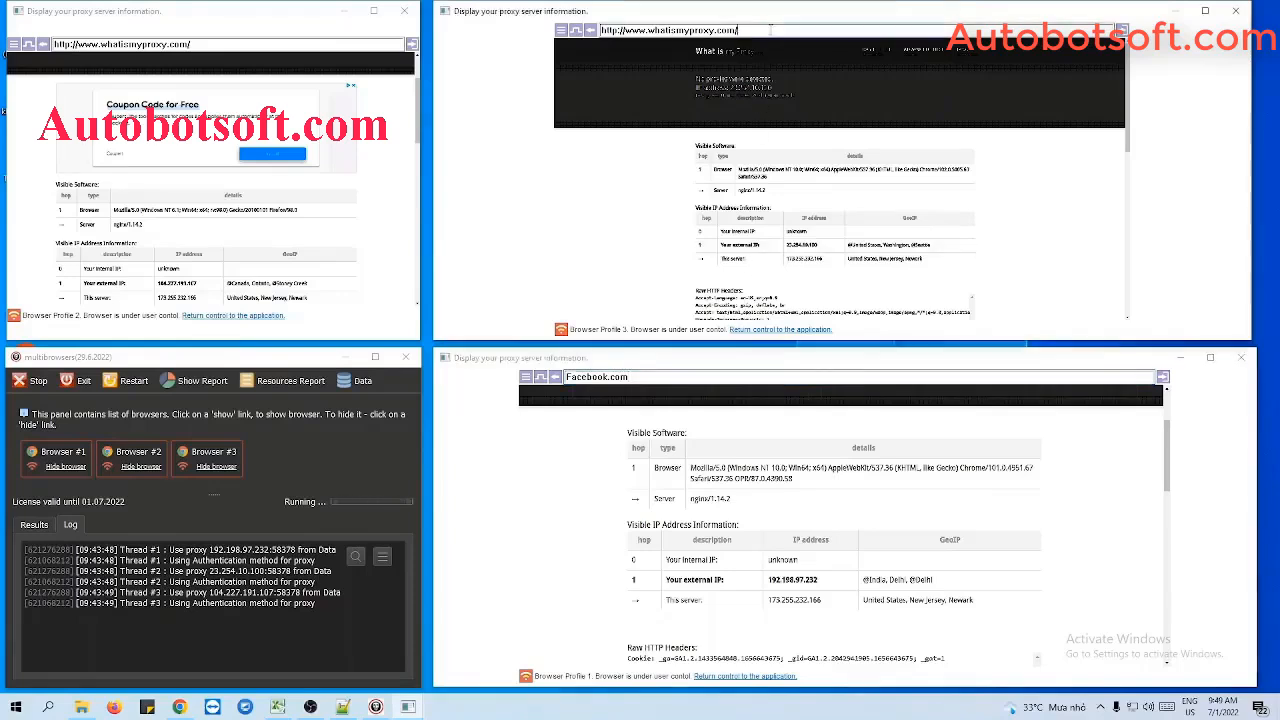
{"action": "key", "text": "ctrl+a"}
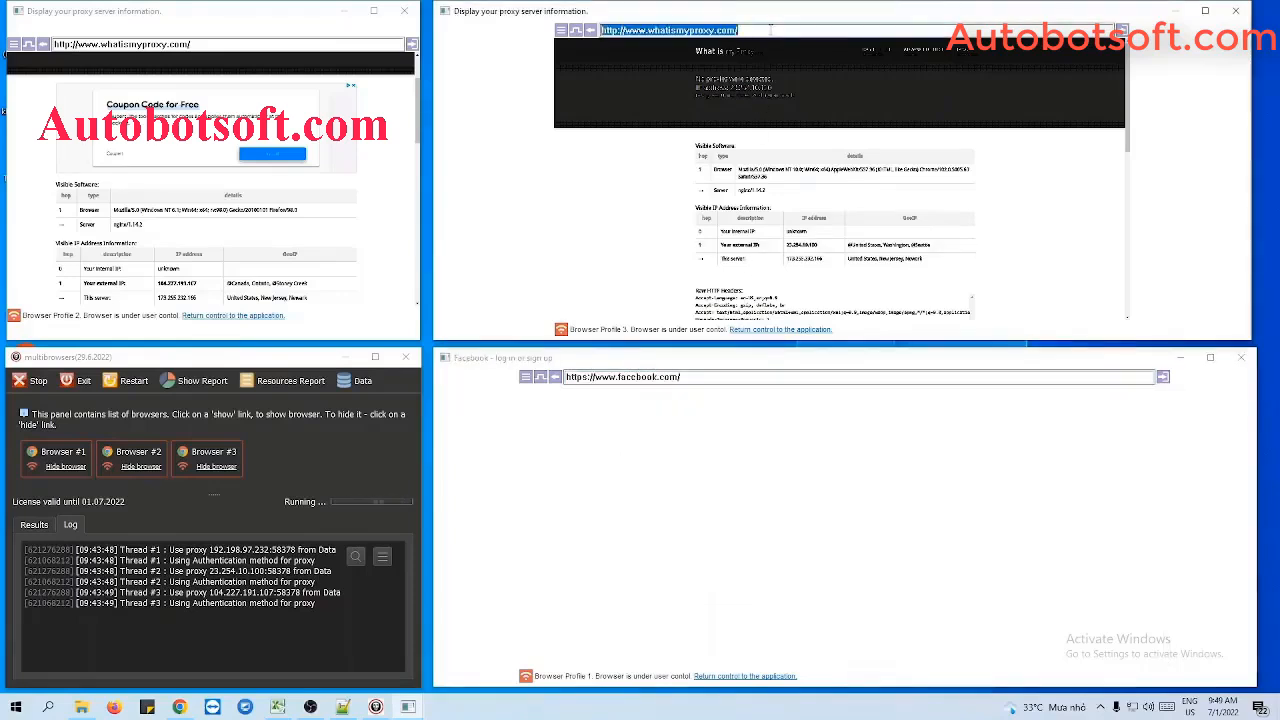
{"action": "type", "text": "f"}
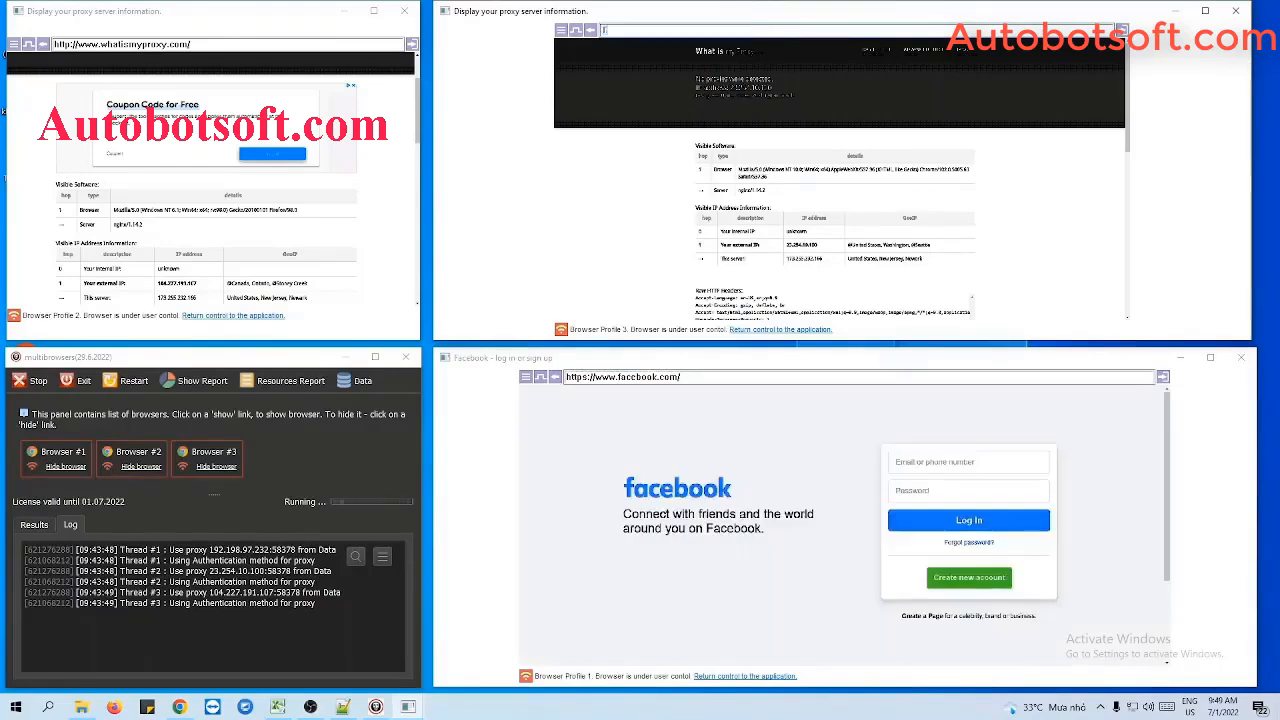
{"action": "type", "text": "witter.com"}
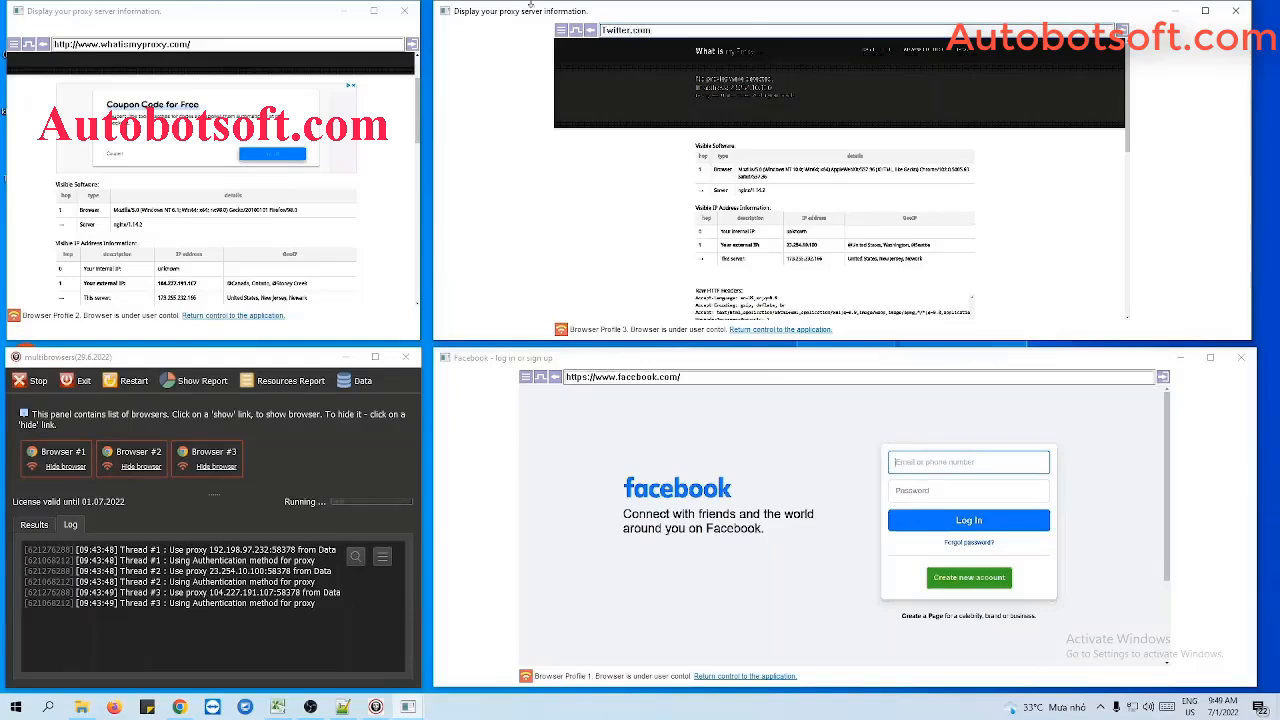
Step: Load Youtube.com in the Browser Profile 2 window in place of the proxy check page
{"action": "left_click", "coordinate": [203, 45]}
{"action": "type", "text": "You"}
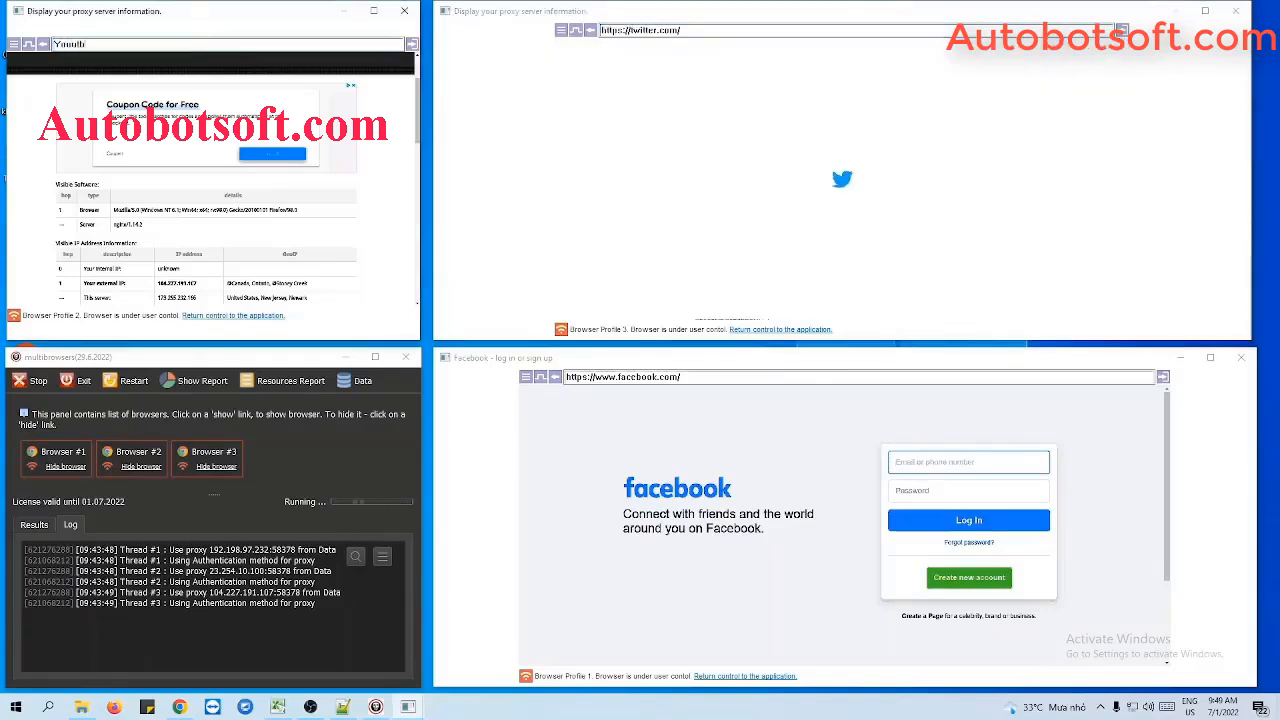
{"action": "type", "text": "tube.com"}
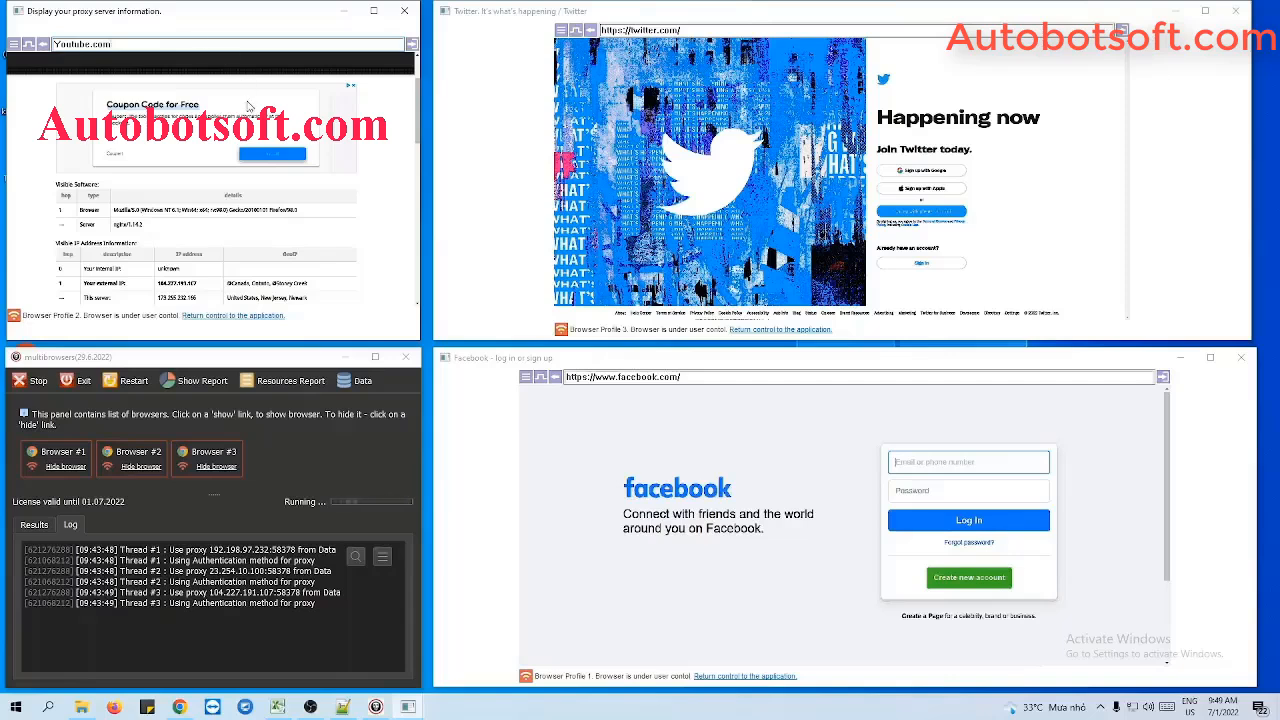
{"action": "key", "text": "Return"}
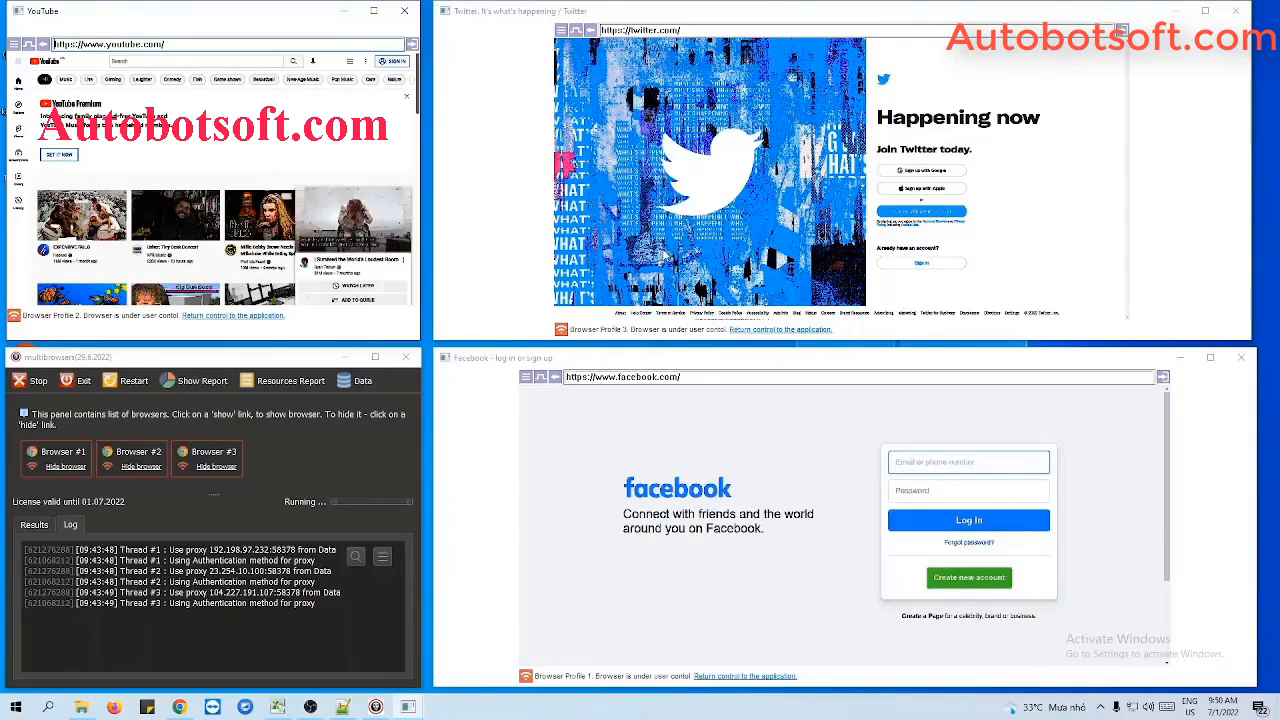
Step: Close the Browser Profile 3 window showing Twitter and agree to return control to the application
{"action": "left_click", "coordinate": [1236, 11]}
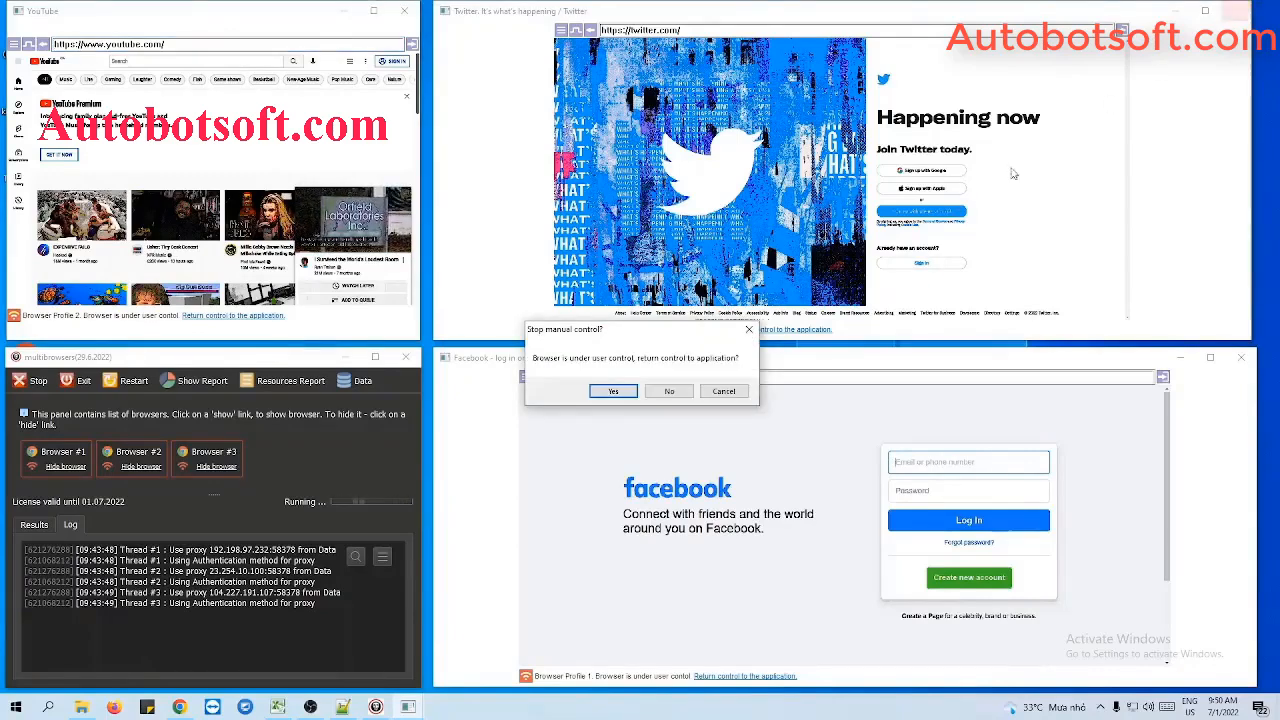
{"action": "left_click", "coordinate": [622, 396]}
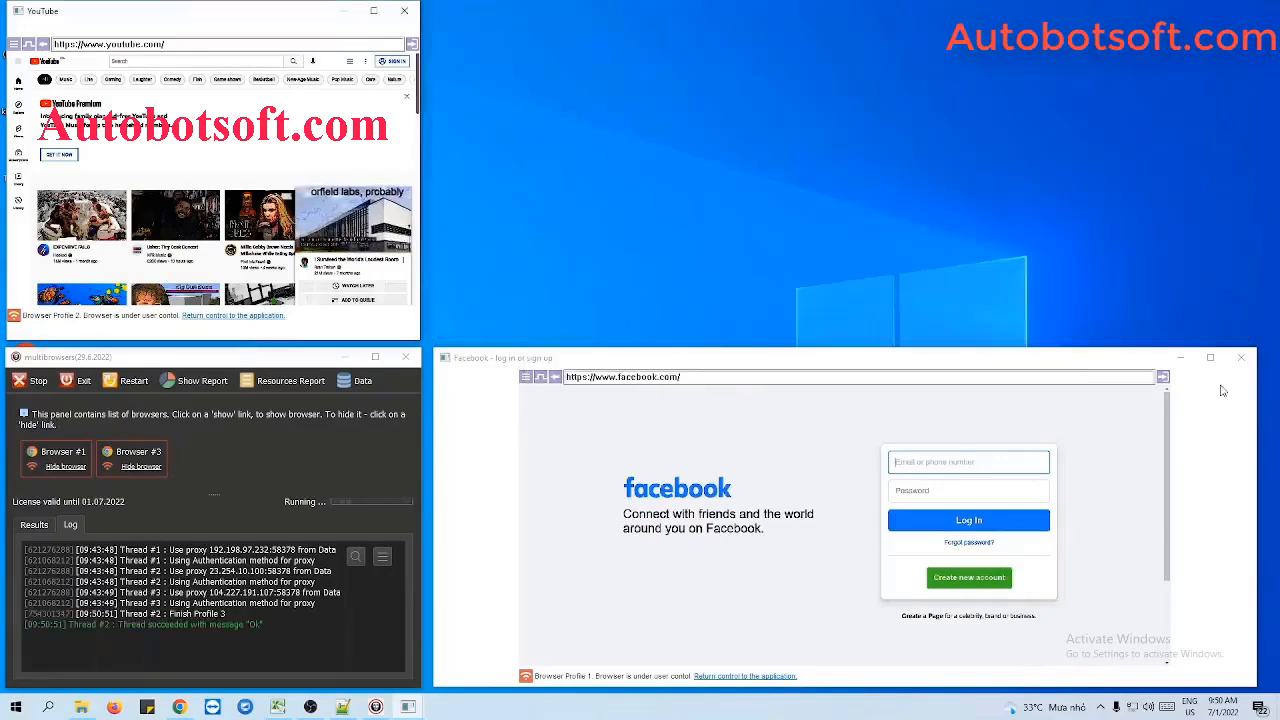